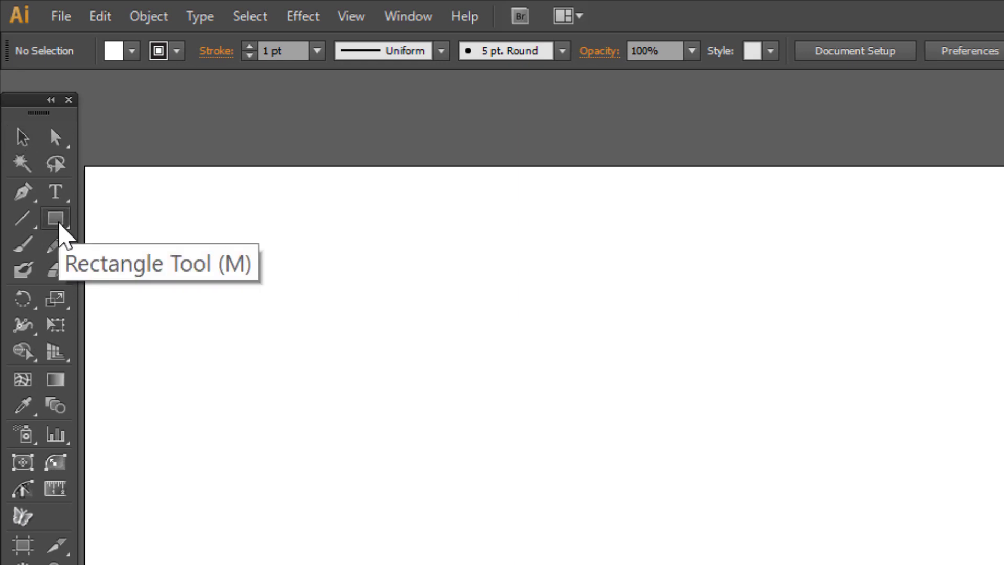
# Draw a 500 × 500 px circle on the artboard with the Ellipse Tool.
pyautogui.click(59, 223)
pyautogui.click(138, 271)
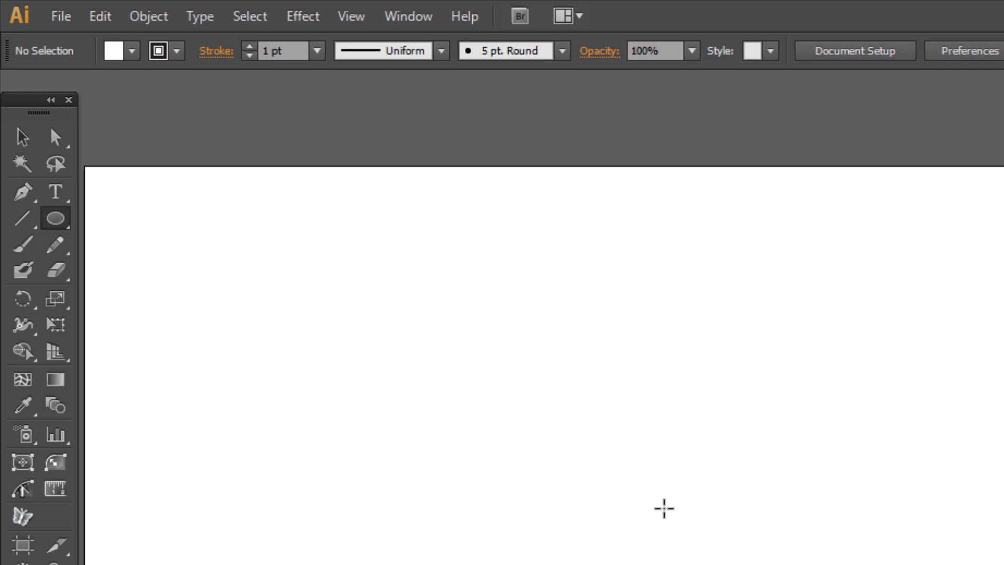
pyautogui.click(664, 509)
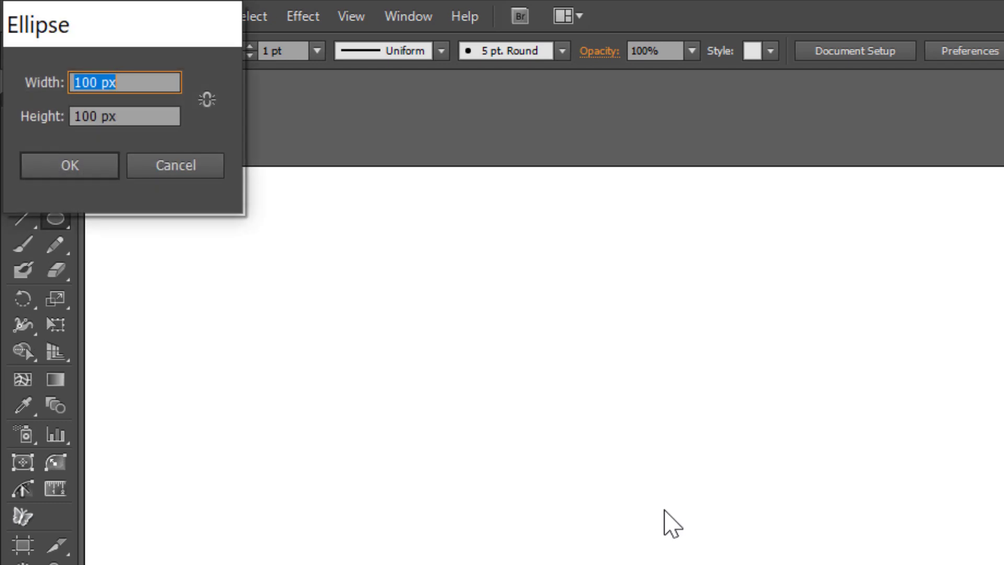
pyautogui.write('500')
pyautogui.press('Tab')
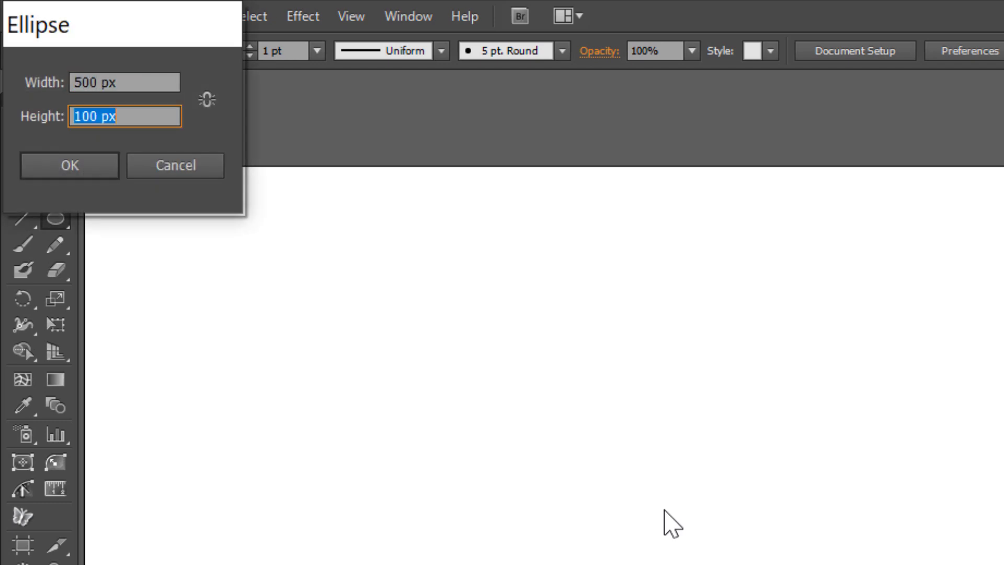
pyautogui.write('500')
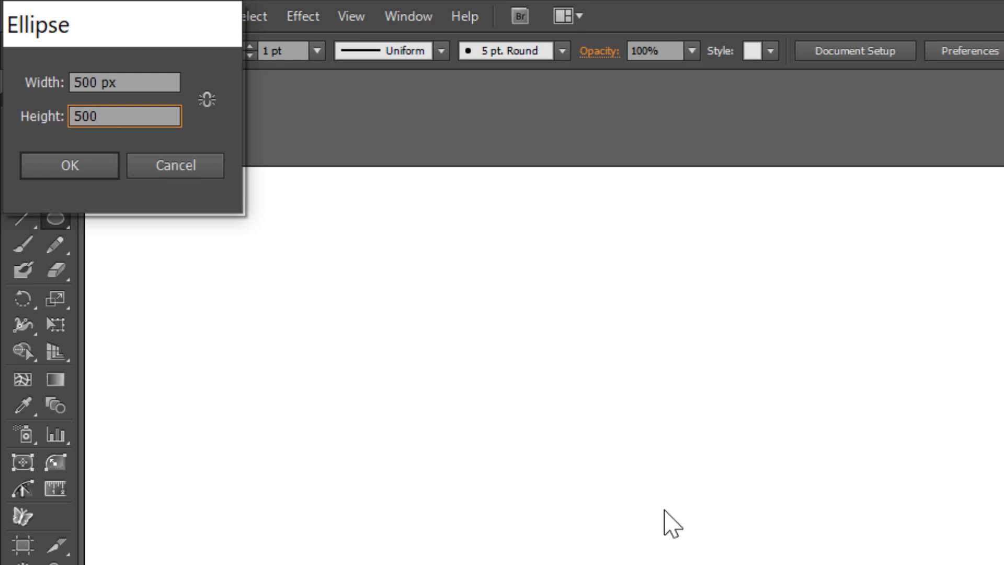
pyautogui.press('Tab')
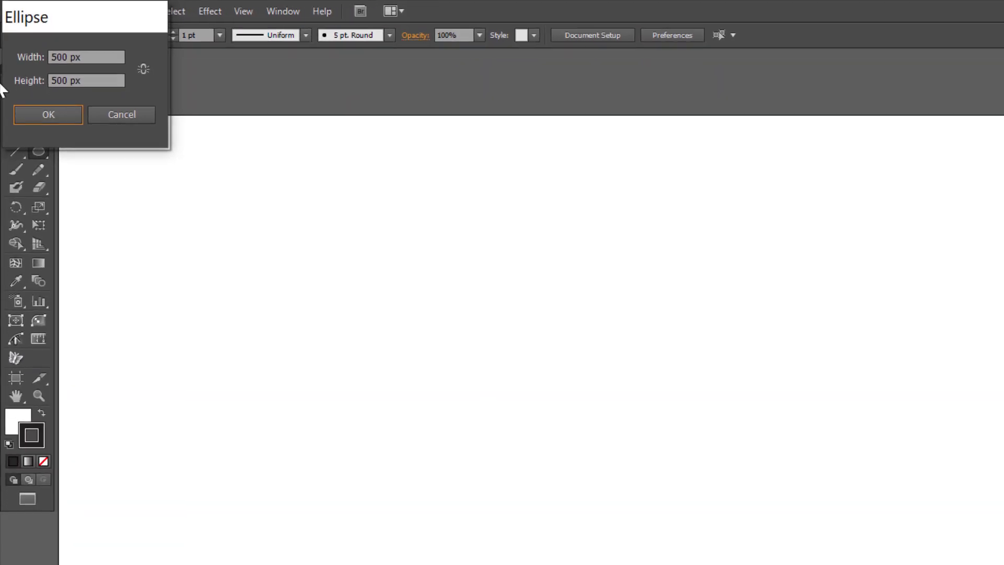
pyautogui.click(36, 88)
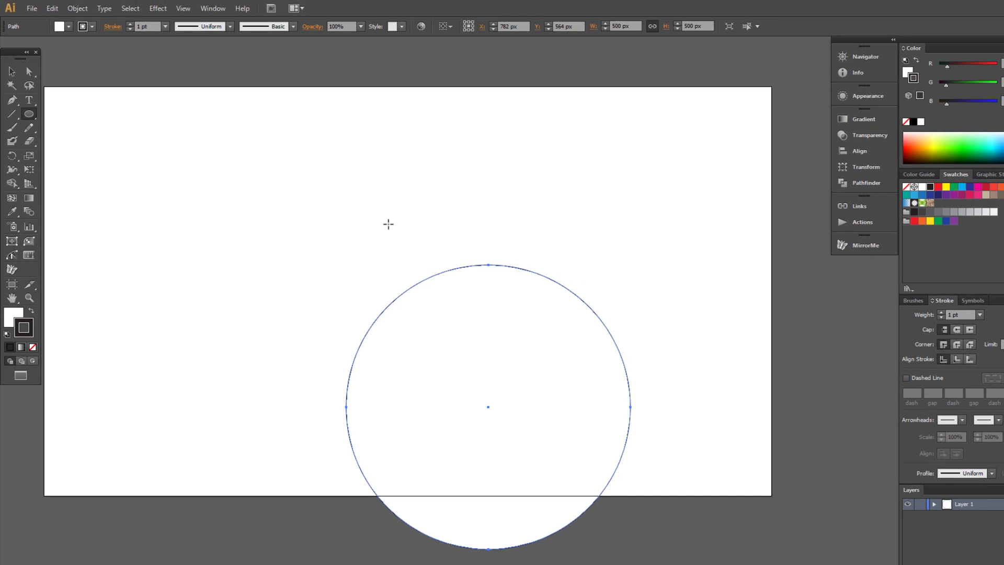
# Draw a 200 × 200 px circle overlapping the top of the large circle.
pyautogui.click(388, 224)
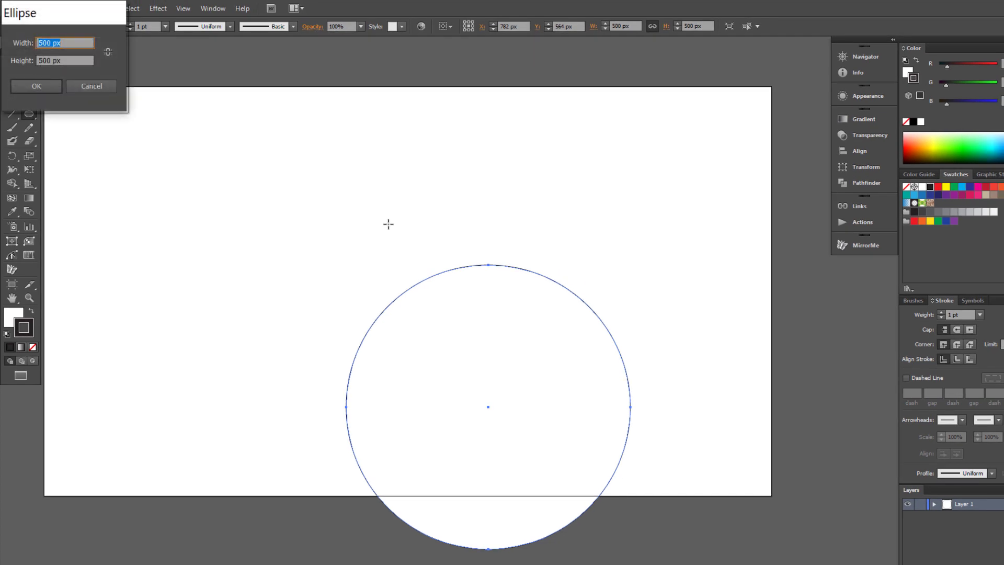
pyautogui.write('20')
pyautogui.write('0')
pyautogui.press('Tab')
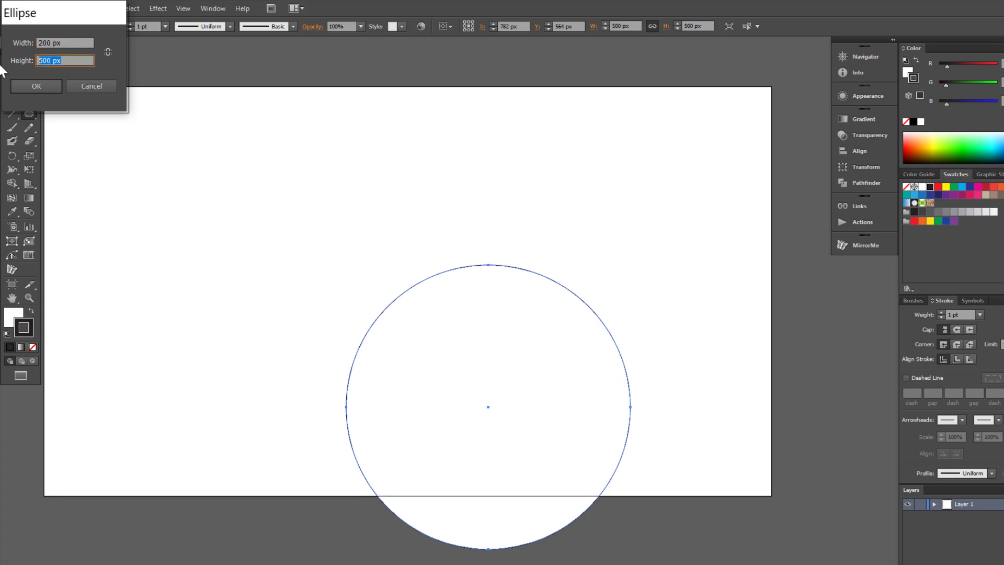
pyautogui.write('200')
pyautogui.click(36, 86)
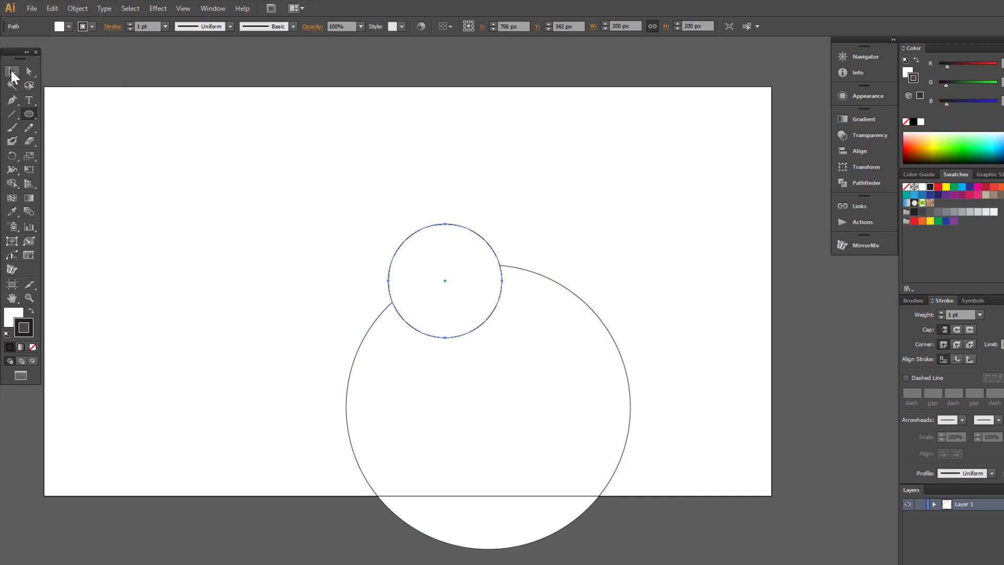
# Select both circles, move them up-left, and align their horizontal and vertical centres.
pyautogui.click(12, 72)
pyautogui.moveTo(256, 166); pyautogui.dragTo(694, 547)
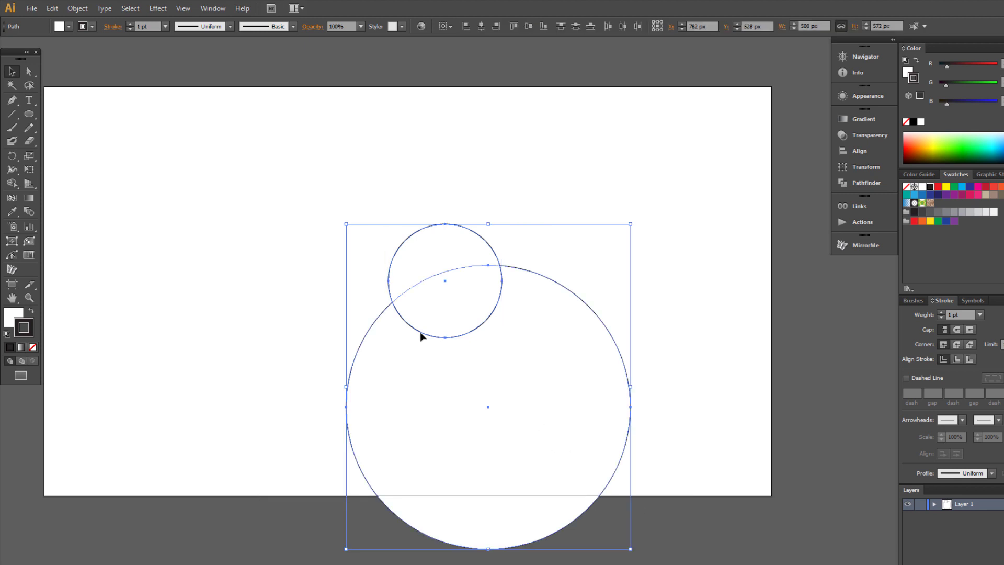
pyautogui.moveTo(422, 337); pyautogui.dragTo(190, 212)
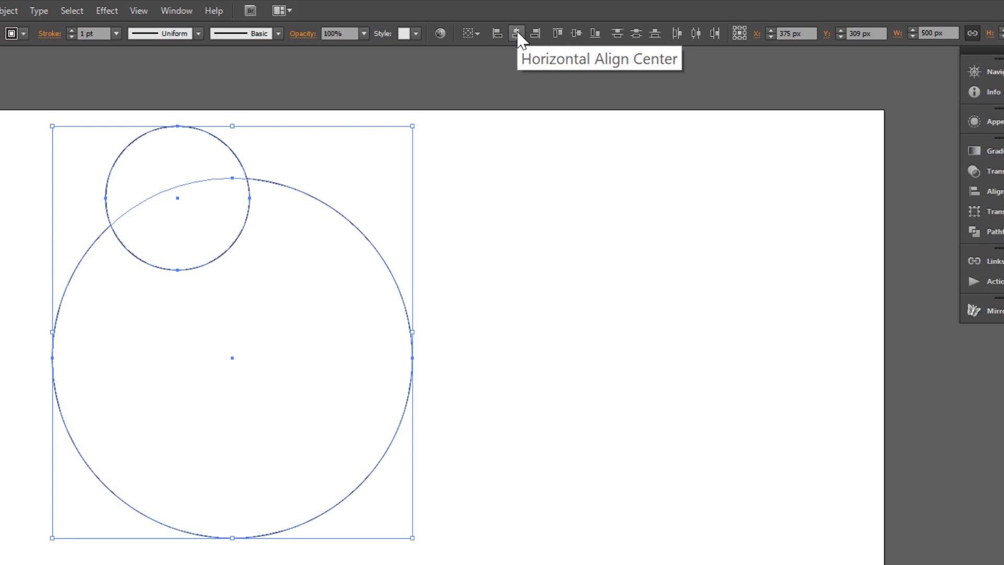
pyautogui.click(549, 32)
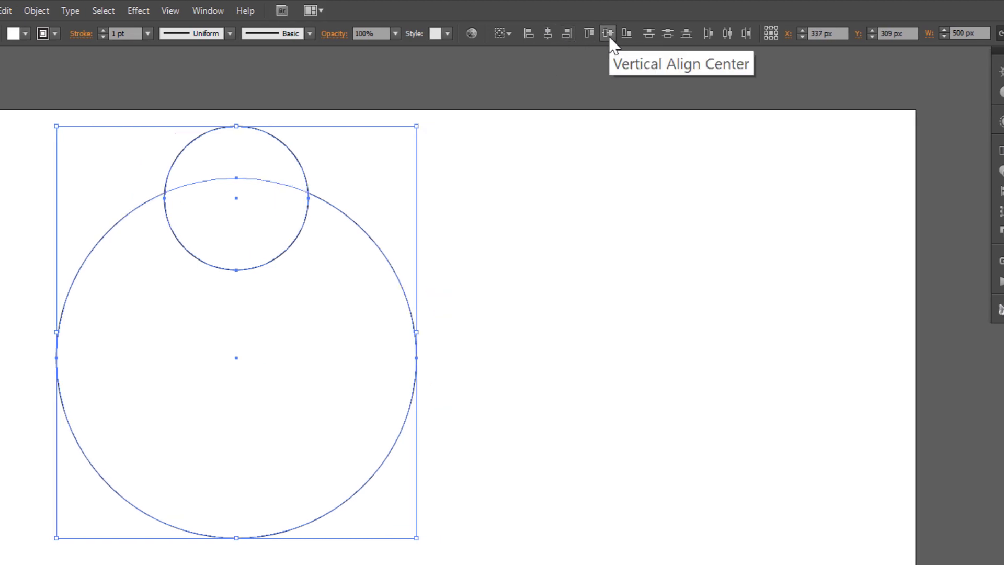
pyautogui.click(608, 33)
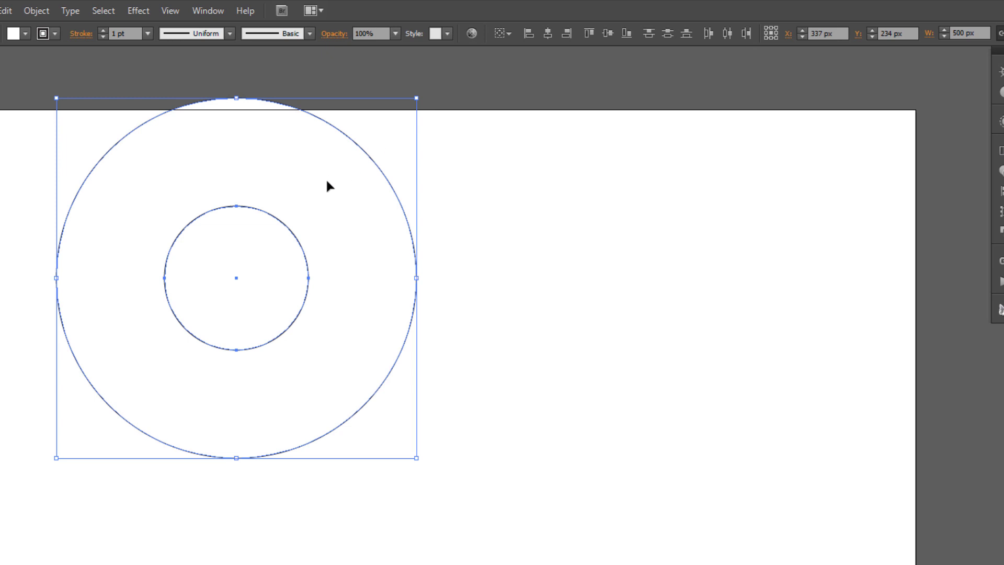
pyautogui.moveTo(327, 182); pyautogui.dragTo(335, 206)
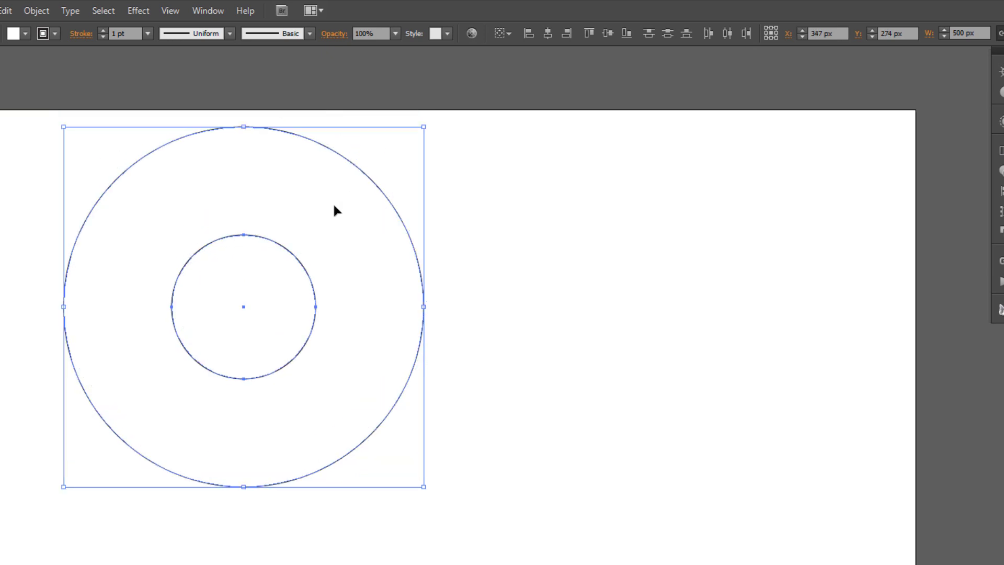
# Fill the 200 px inner circle with black and set the 500 px circle's stroke to None.
pyautogui.click(468, 252)
pyautogui.click(242, 314)
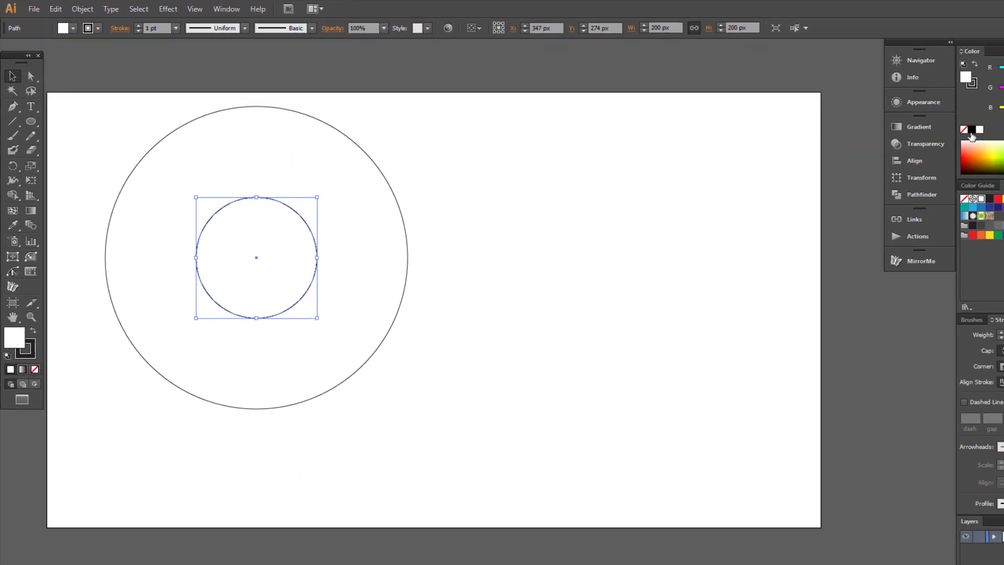
pyautogui.click(971, 132)
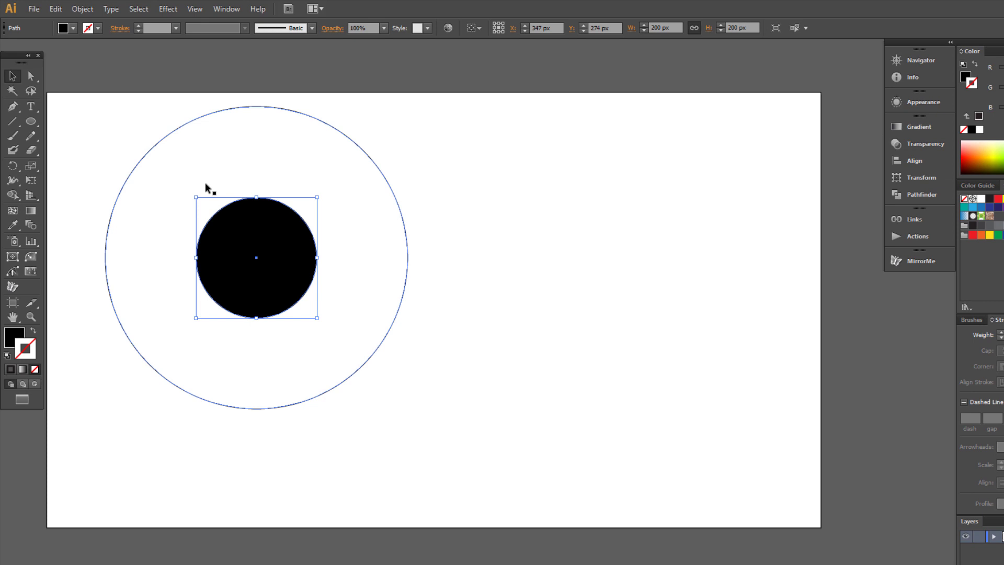
pyautogui.click(206, 162)
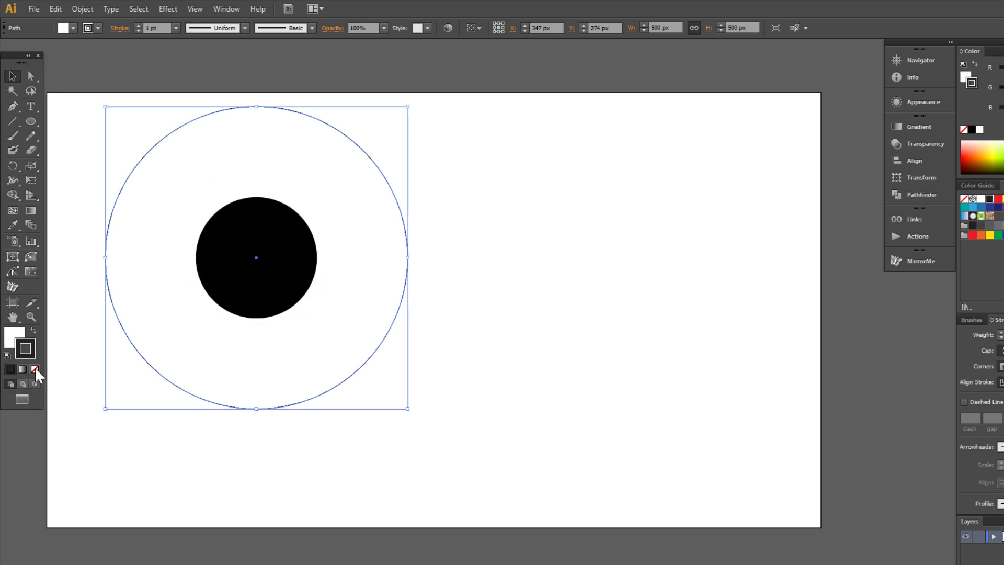
pyautogui.click(35, 367)
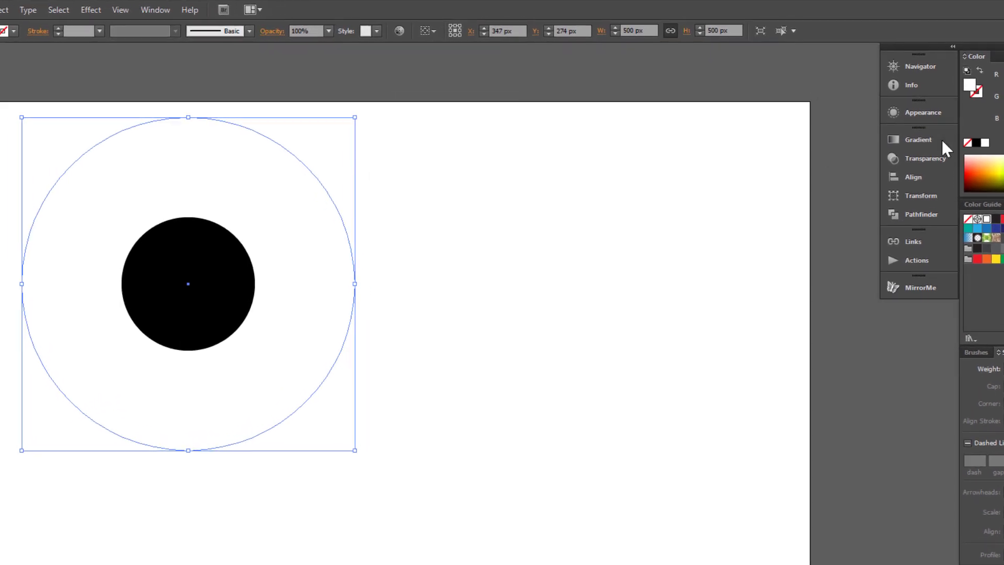
# Apply the White, Black preset as a radial gradient, dragging its midpoint right.
pyautogui.click(932, 141)
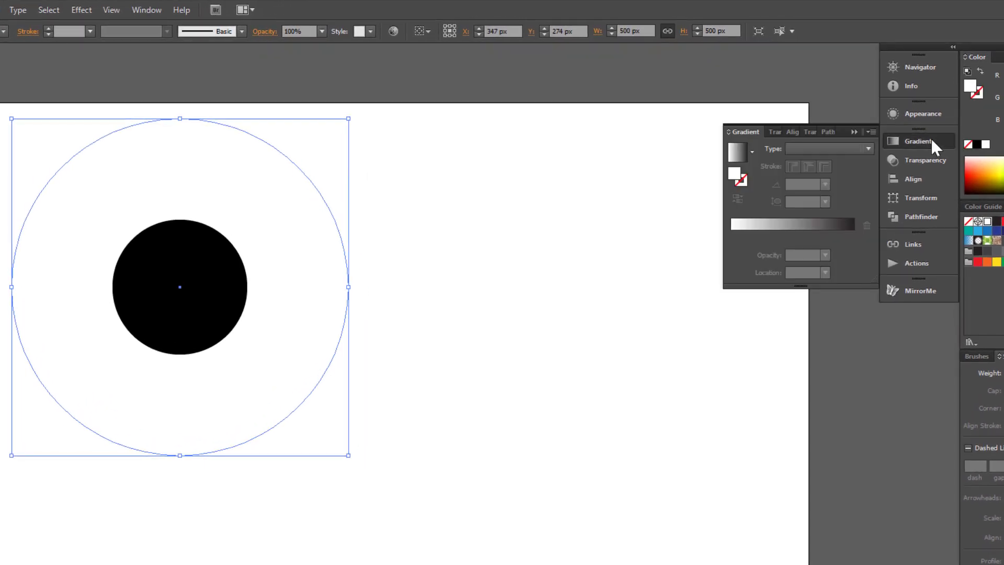
pyautogui.click(752, 149)
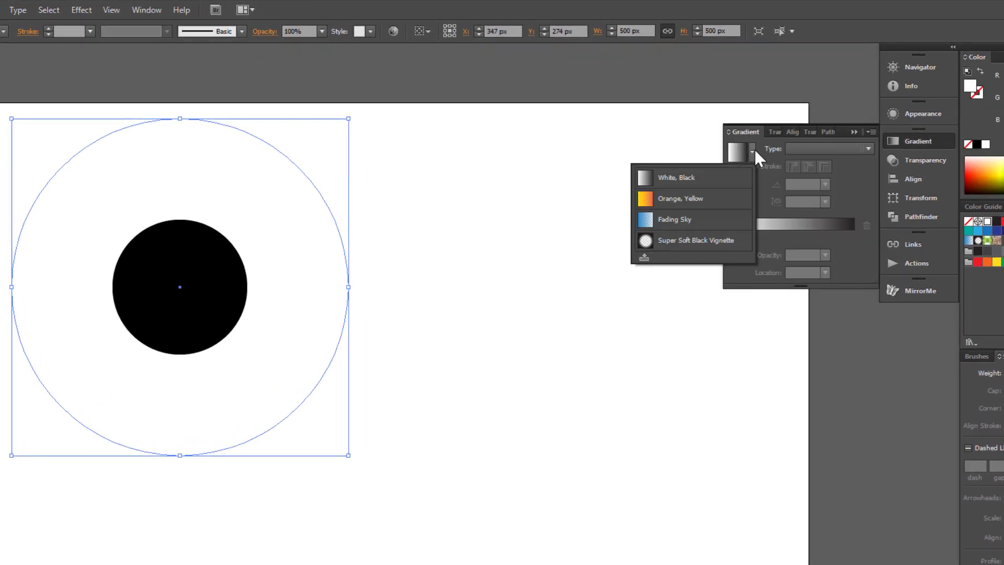
pyautogui.click(646, 185)
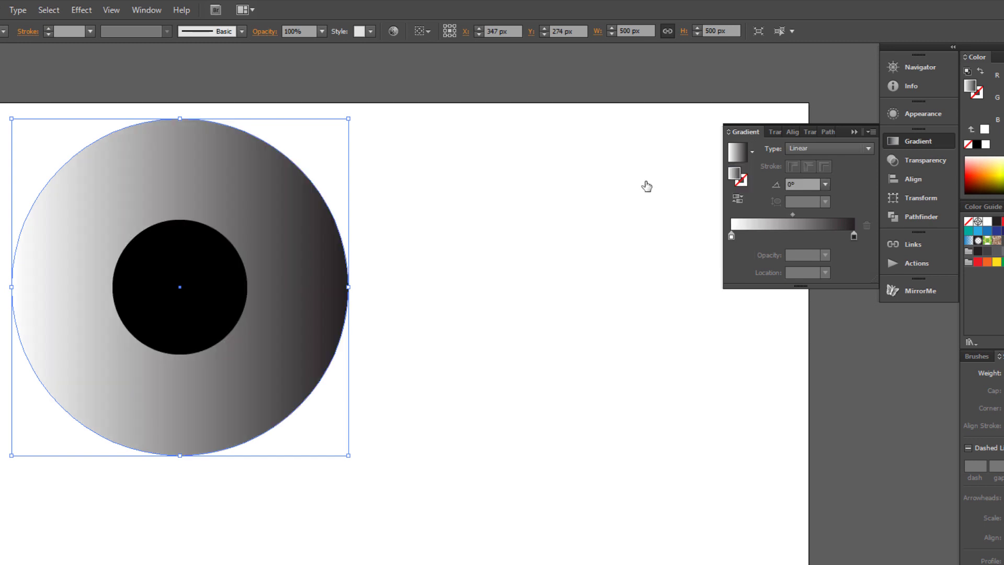
pyautogui.click(812, 146)
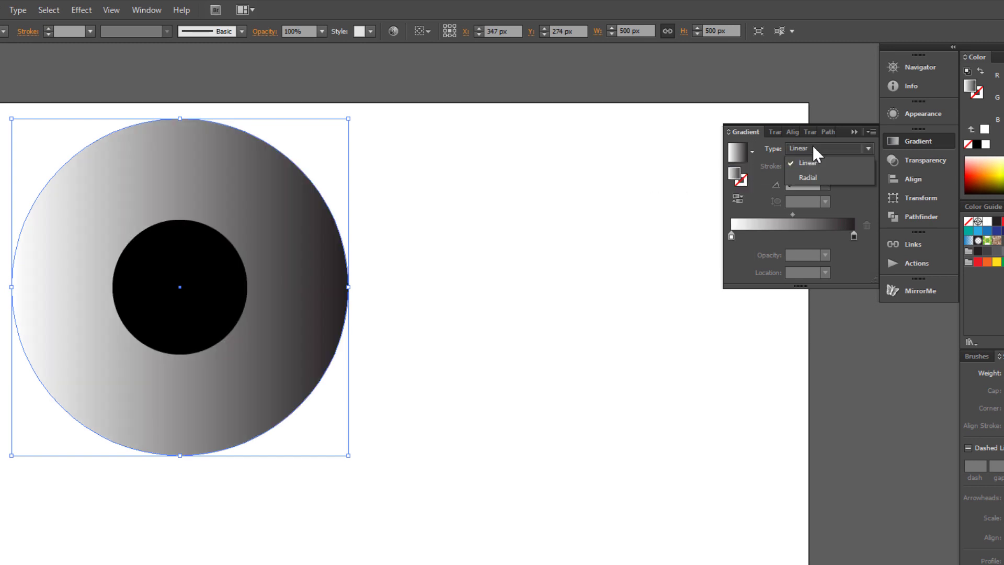
pyautogui.click(815, 178)
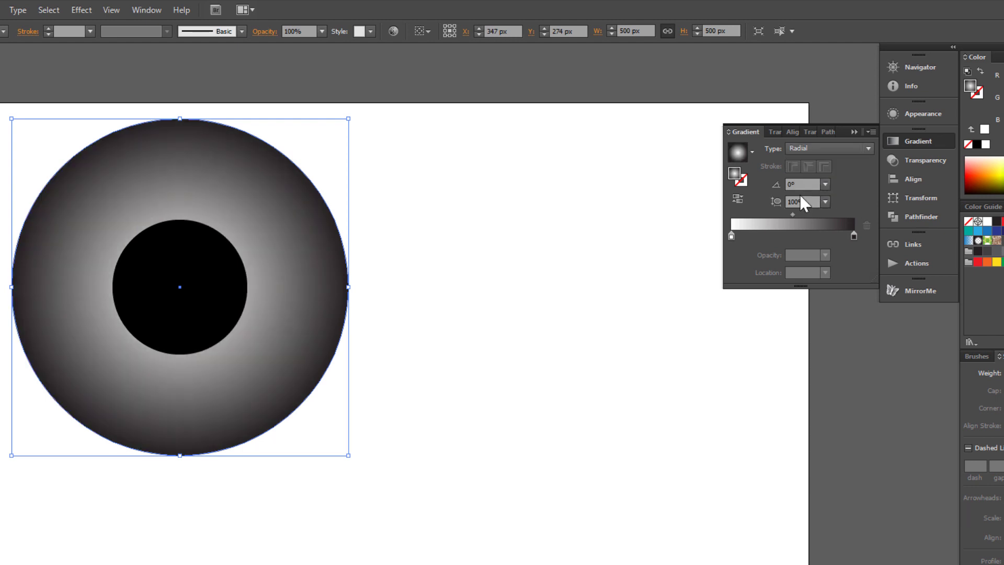
pyautogui.moveTo(791, 214); pyautogui.dragTo(815, 220)
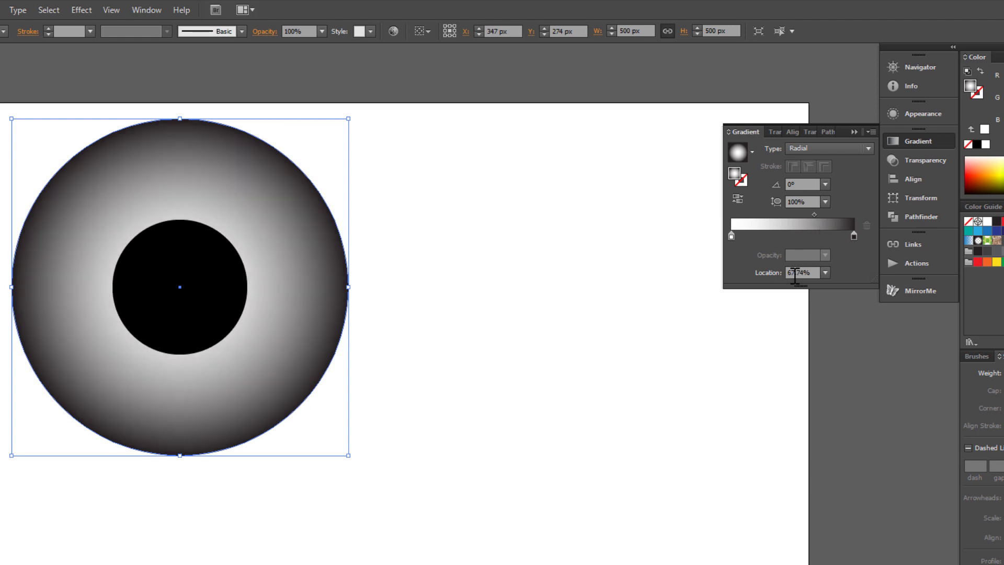
# Set the gradient midpoint to 65%, move the white stop to 50%, and add a stop near 80%.
pyautogui.click(795, 275)
pyautogui.hotkey('shift', 'Down')
pyautogui.write('65')
pyautogui.press('Tab')
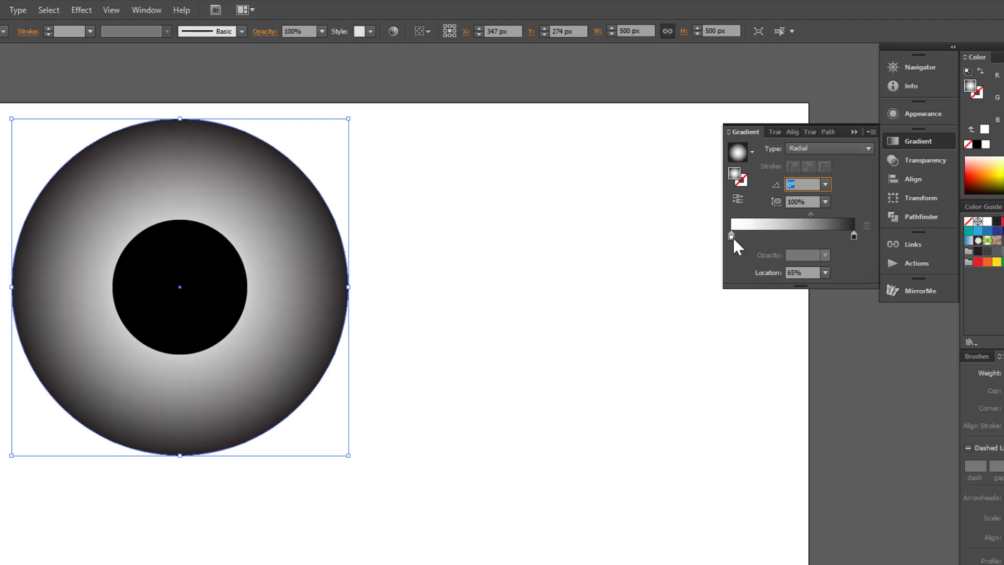
pyautogui.moveTo(732, 236); pyautogui.dragTo(833, 233)
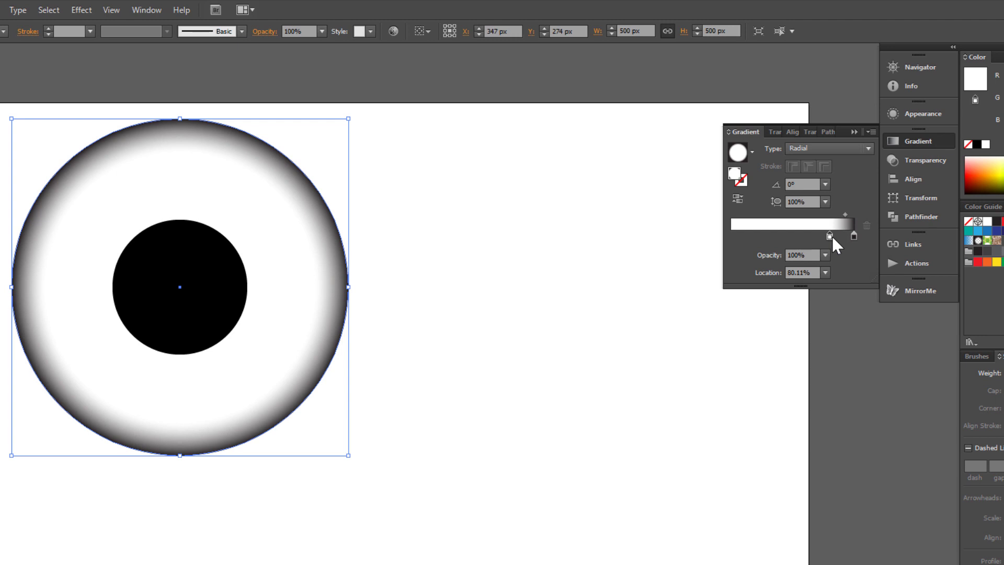
pyautogui.click(739, 235)
pyautogui.moveTo(740, 234); pyautogui.dragTo(793, 238)
# Recolour the gradient stops: outer #000000, middle #00b518, inner #acff38.
pyautogui.click(853, 236)
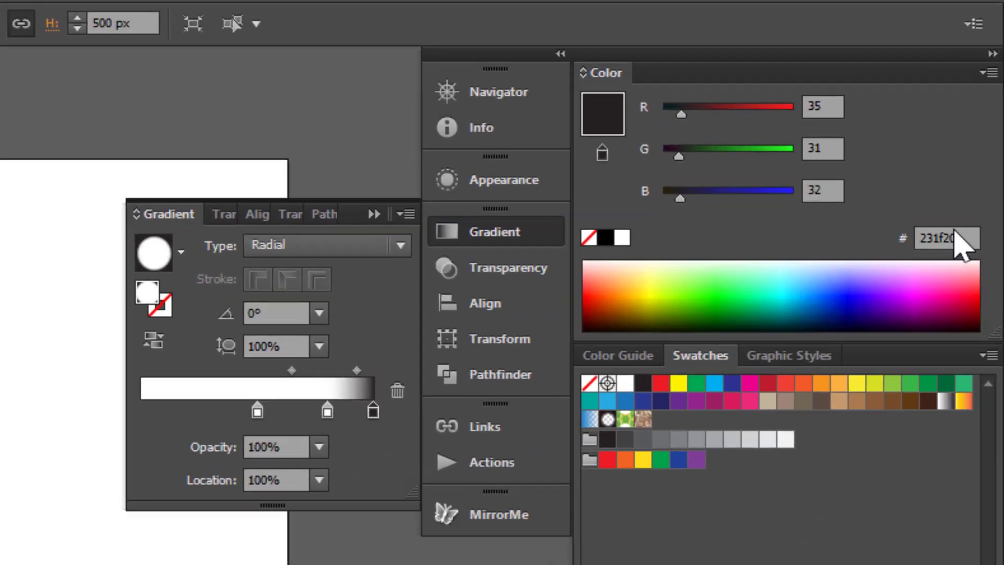
pyautogui.click(973, 145)
pyautogui.doubleClick(896, 361)
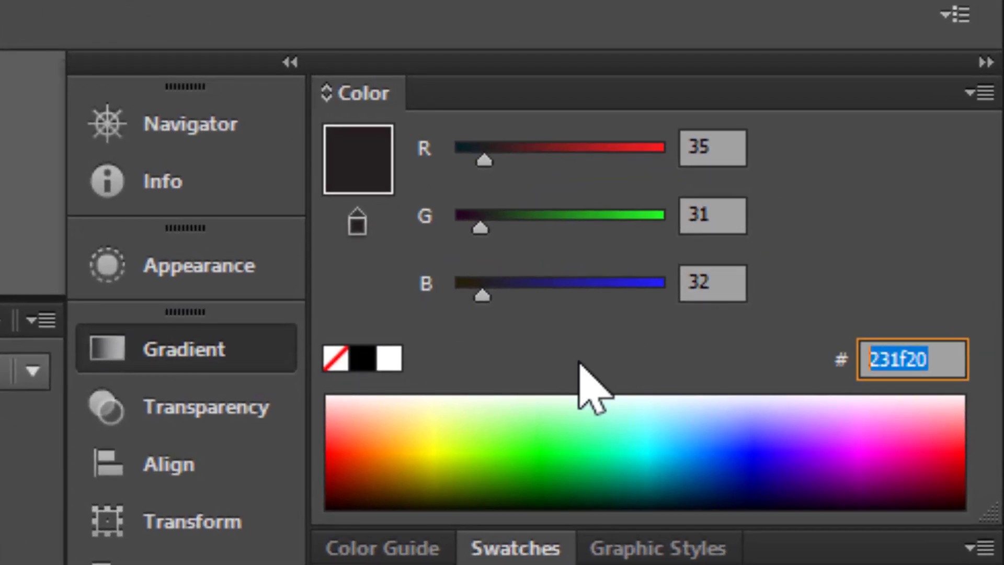
pyautogui.write('0000')
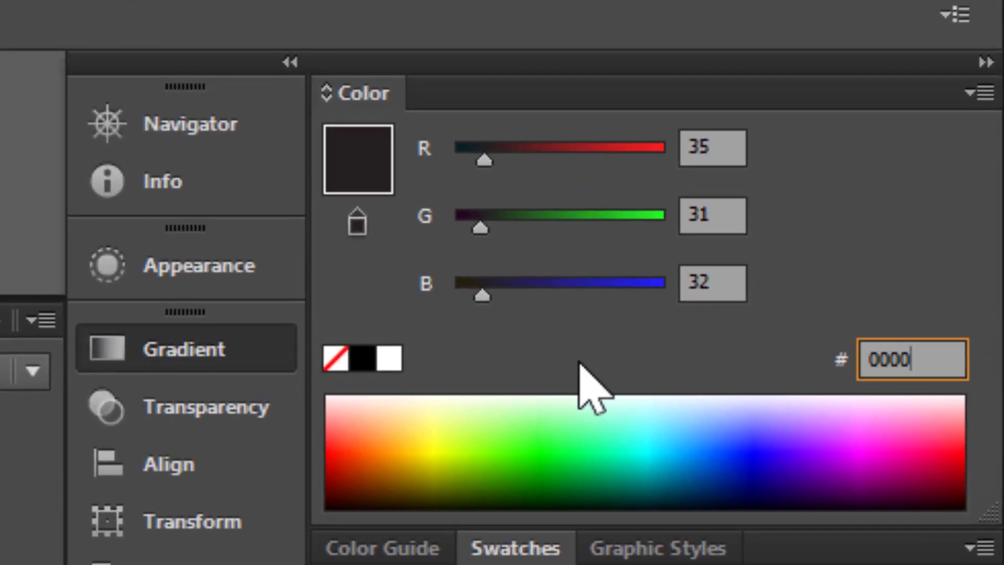
pyautogui.write('00')
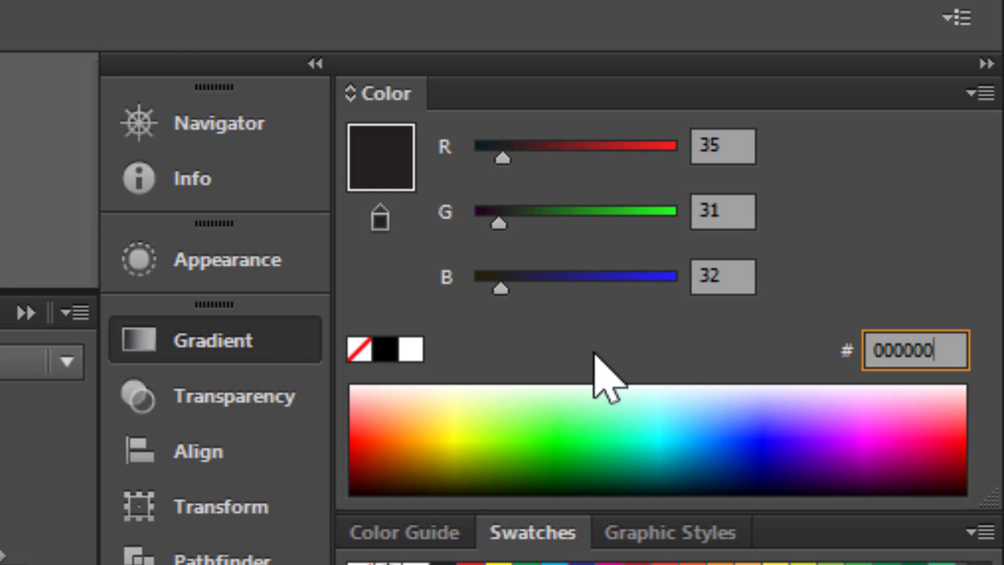
pyautogui.press('Return')
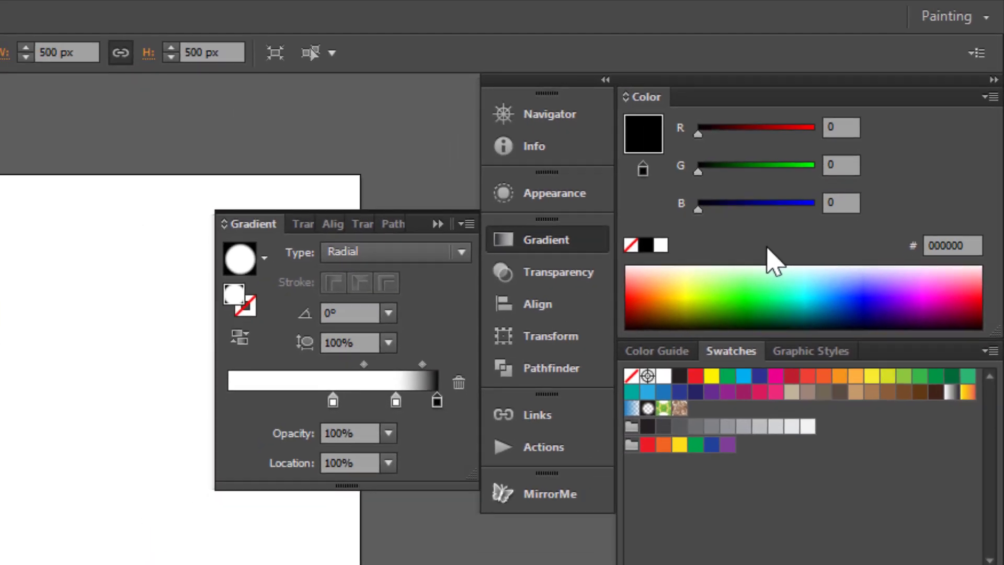
pyautogui.click(395, 401)
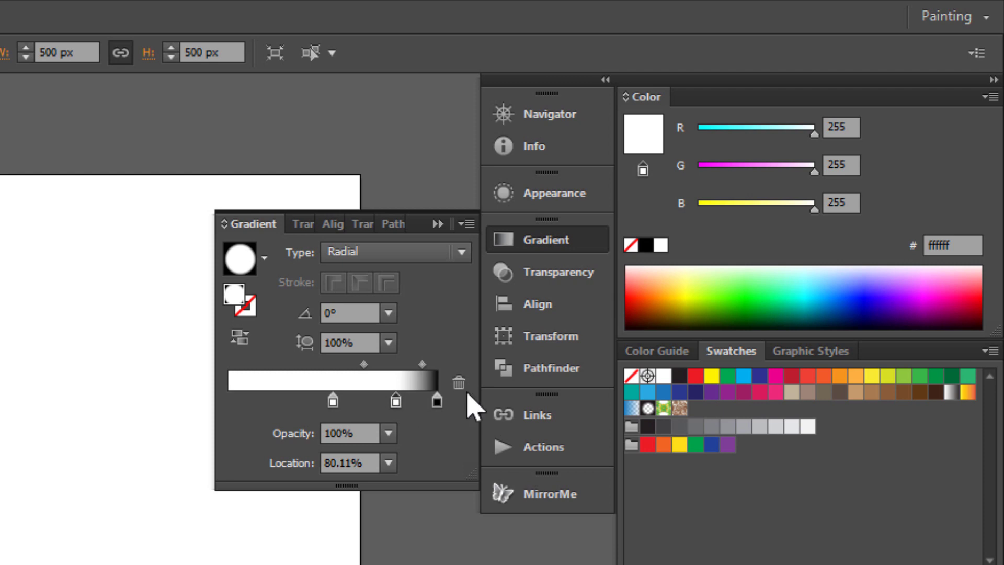
pyautogui.moveTo(969, 245); pyautogui.dragTo(906, 244)
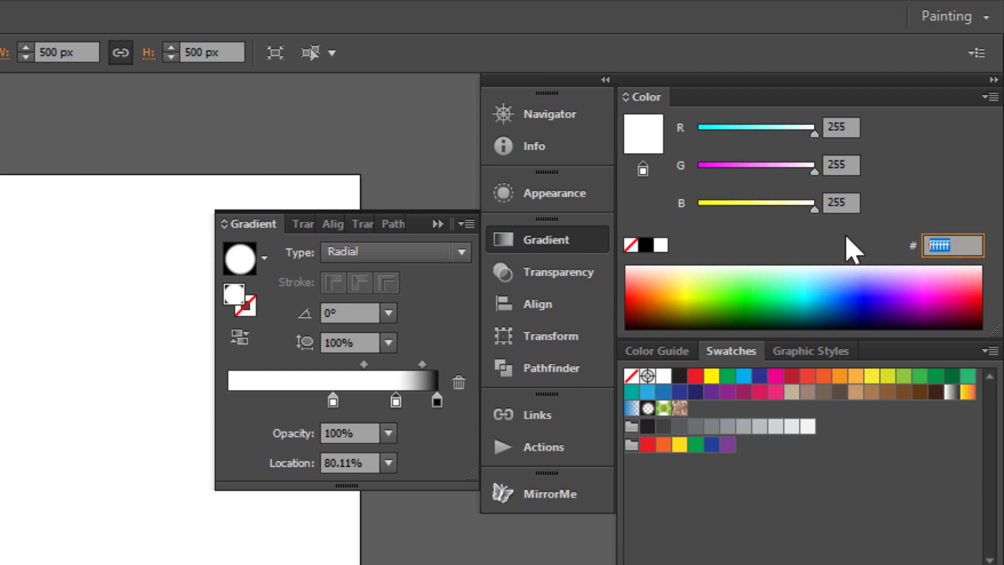
pyautogui.write('0')
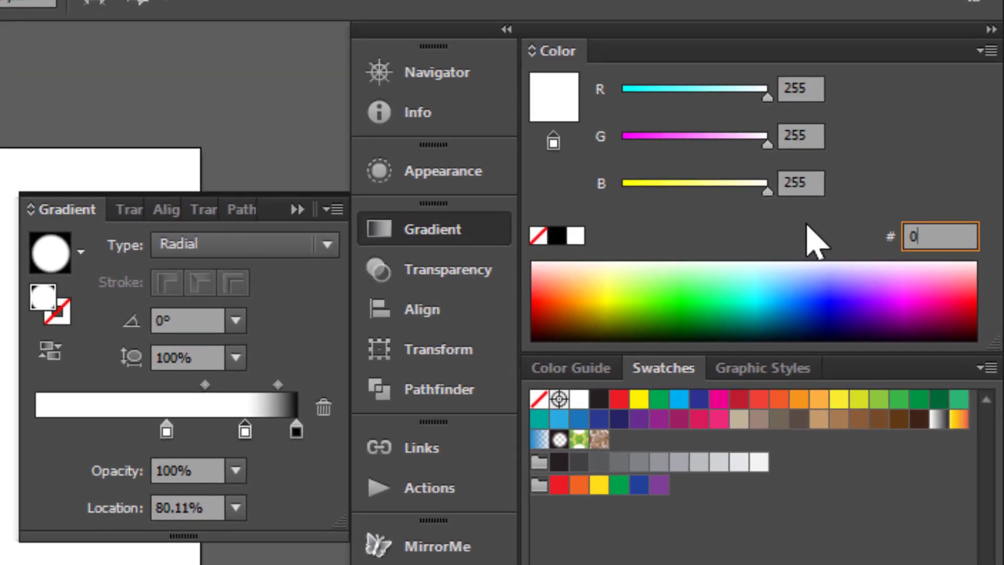
pyautogui.write('0')
pyautogui.write('b51')
pyautogui.write('8')
pyautogui.press('Return')
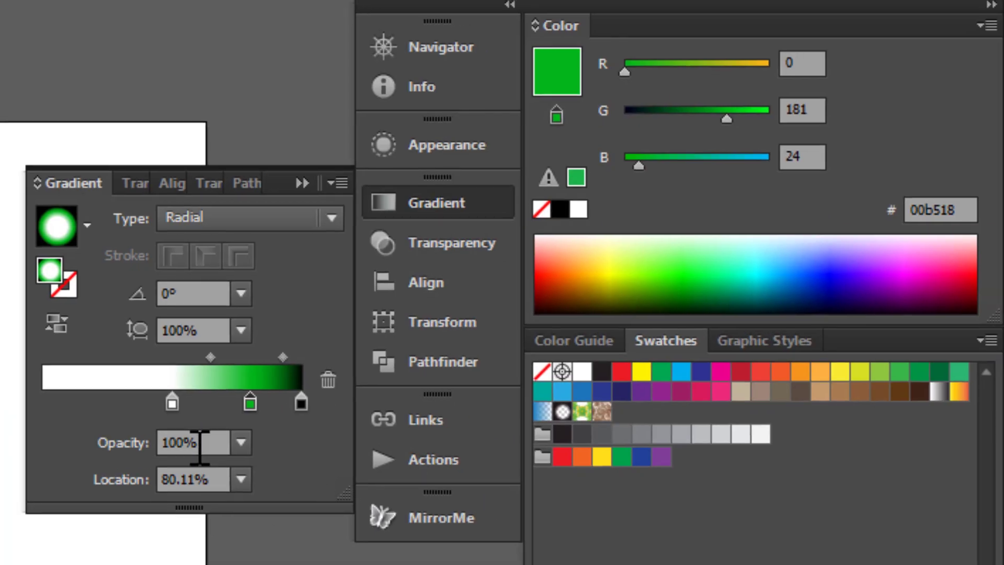
pyautogui.click(173, 404)
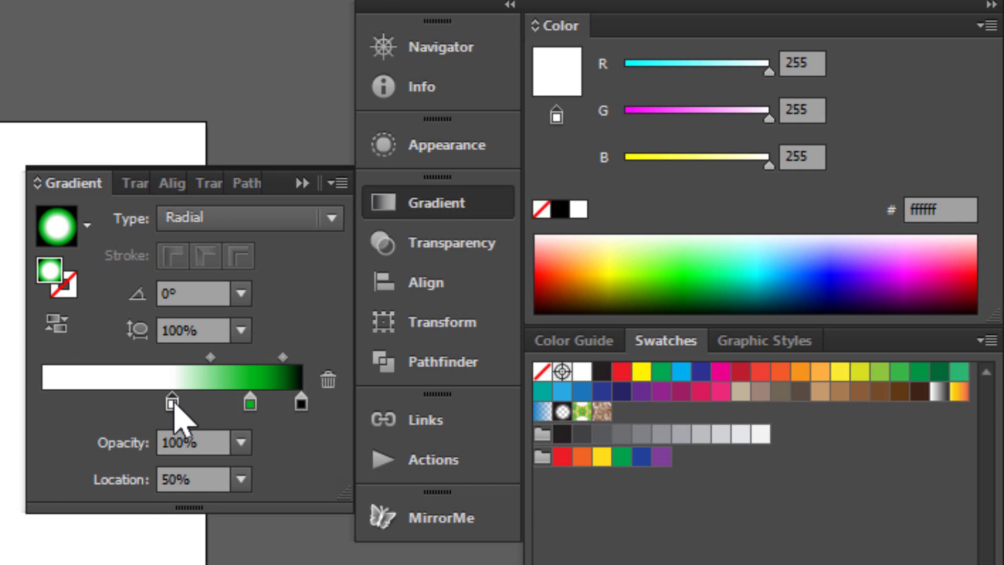
pyautogui.click(944, 210)
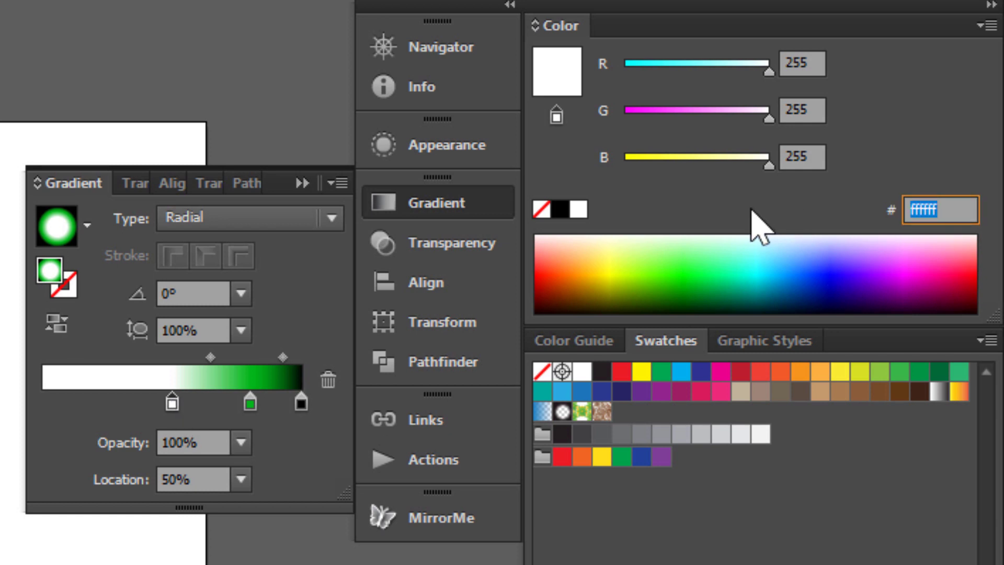
pyautogui.write('a')
pyautogui.write('c')
pyautogui.write('ff3')
pyautogui.write('8')
pyautogui.press('Return')
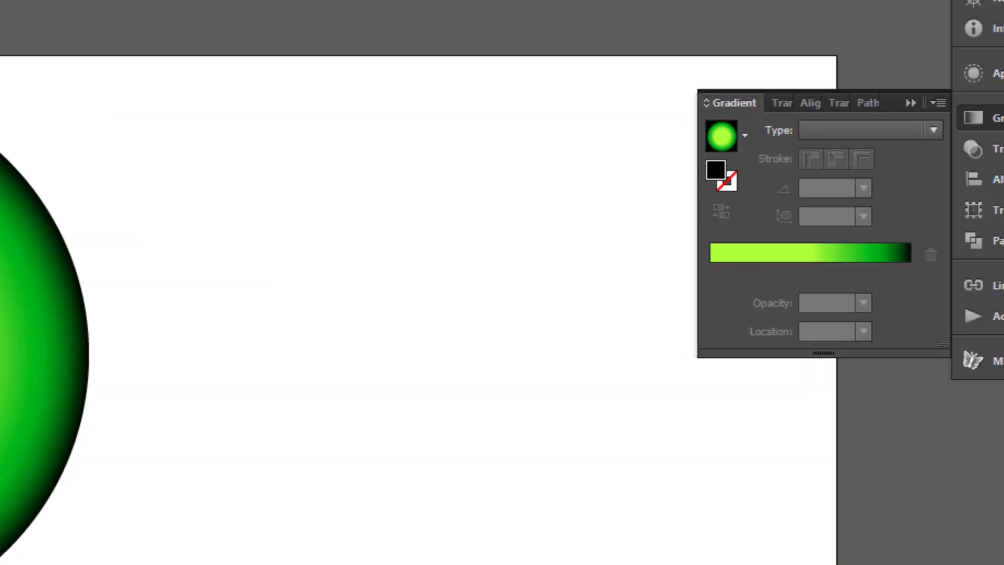
# Apply the White, Black preset as a reversed radial gradient with its midpoint at 87%.
pyautogui.click(269, 196)
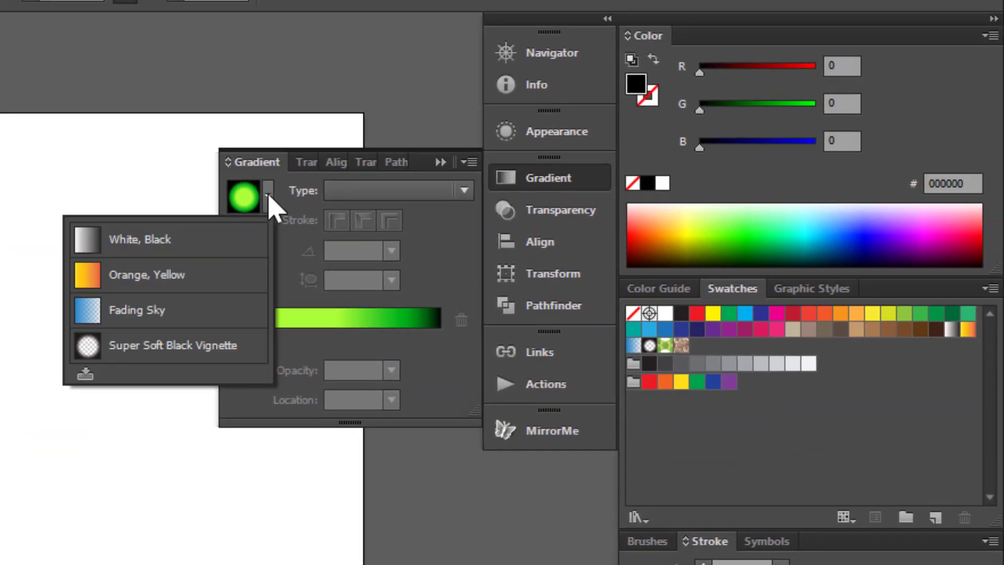
pyautogui.click(85, 250)
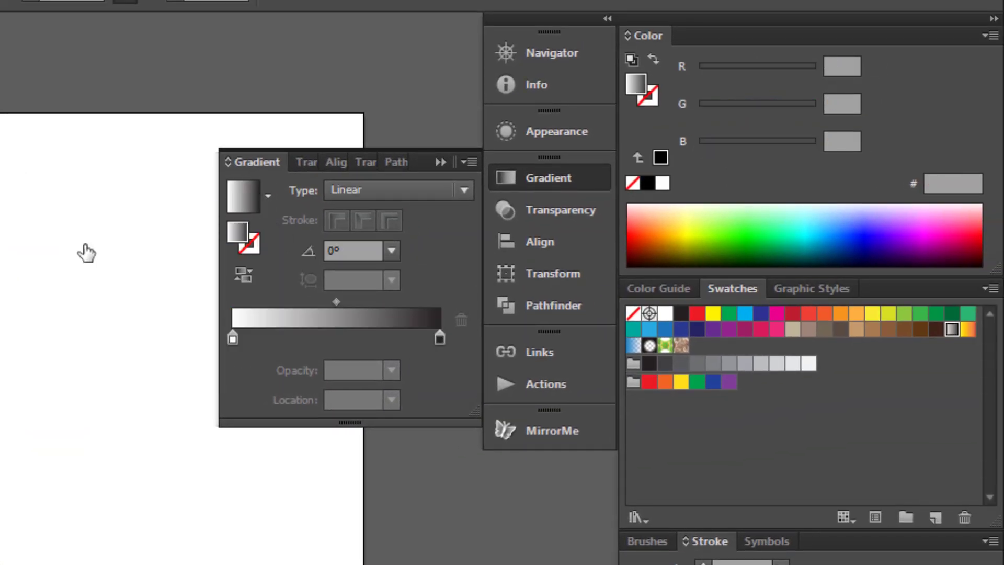
pyautogui.click(350, 191)
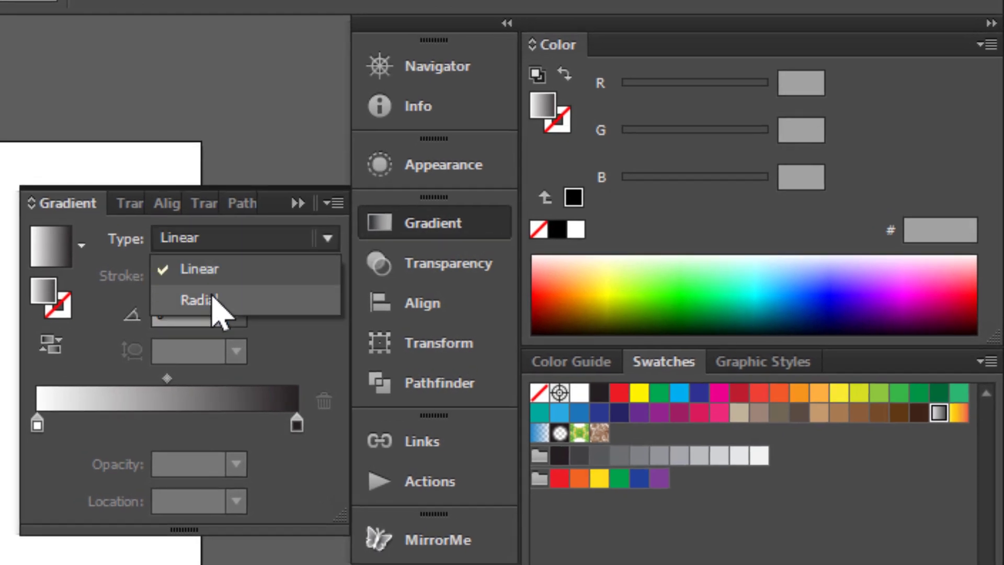
pyautogui.click(216, 299)
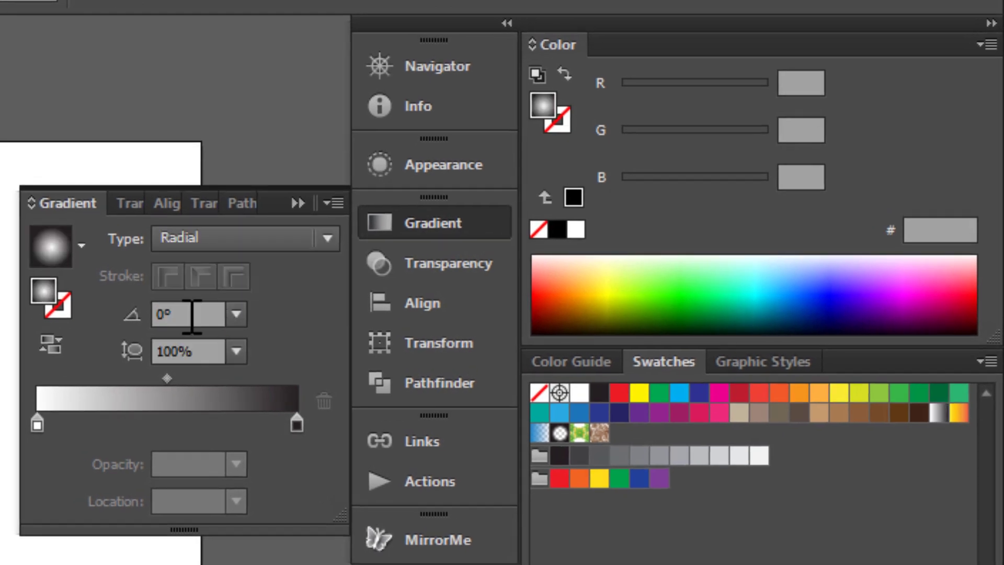
pyautogui.click(52, 345)
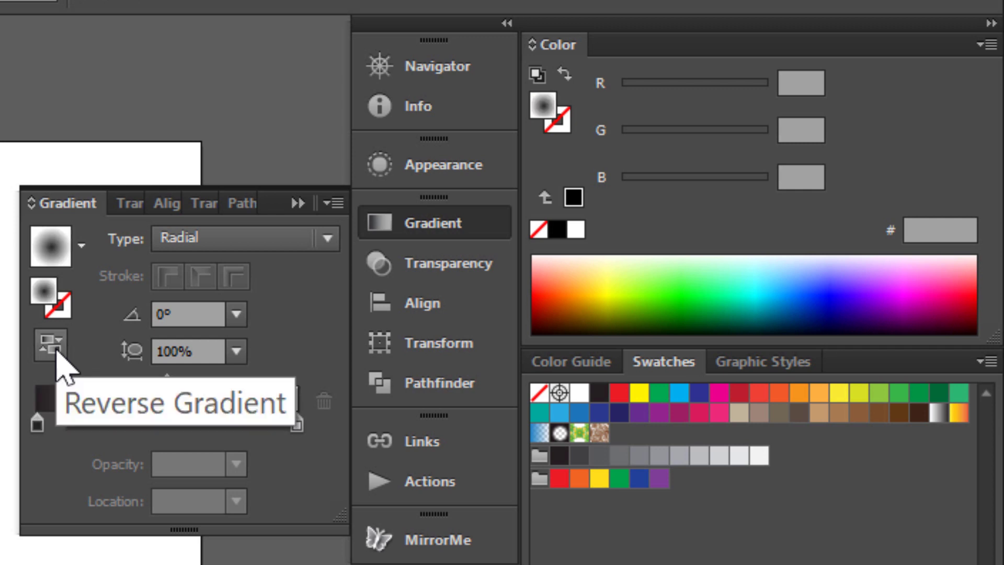
pyautogui.moveTo(168, 379); pyautogui.dragTo(329, 388)
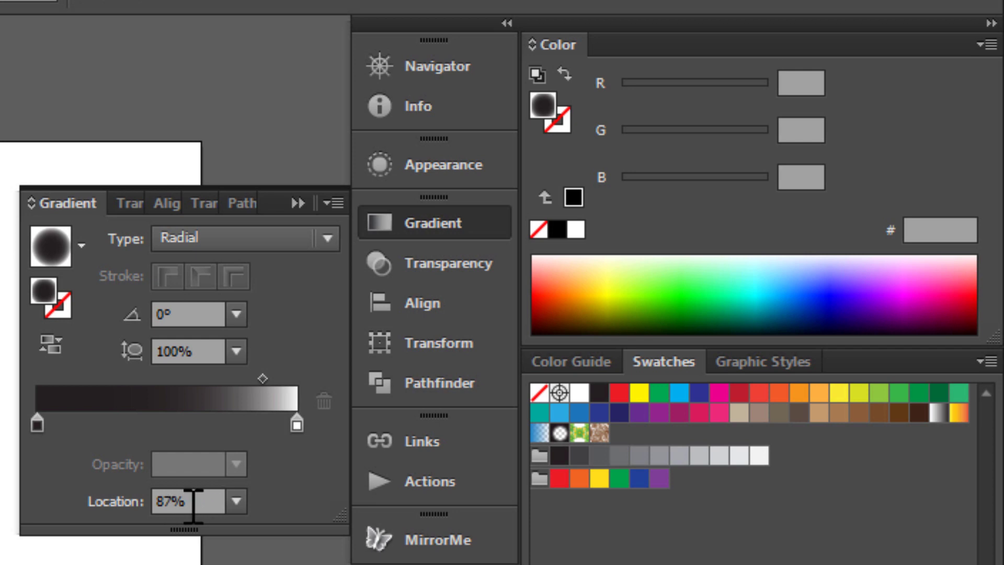
# Set the end stop to #acff38 and the start stop to #000000, sliding it to 71%.
pyautogui.click(298, 424)
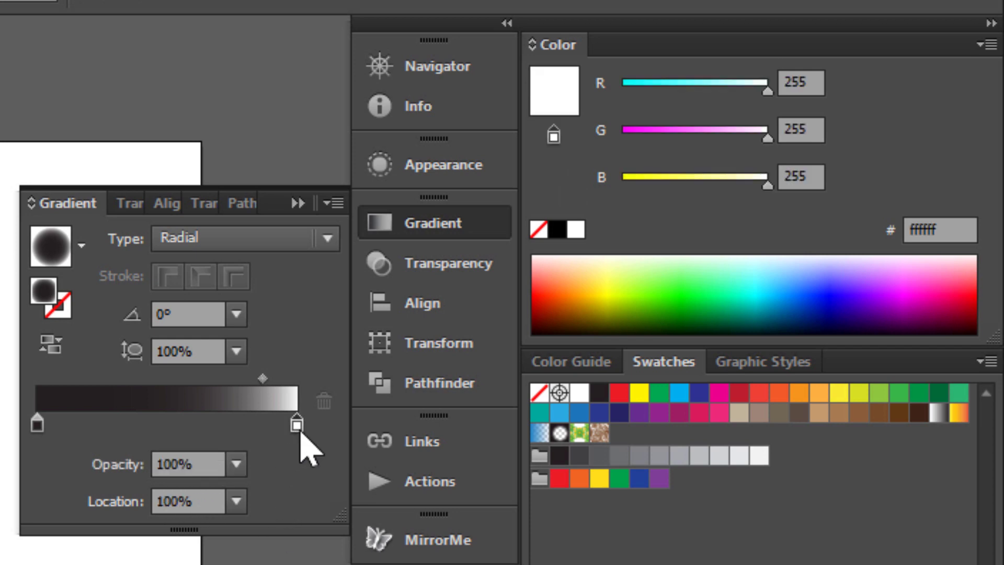
pyautogui.click(958, 229)
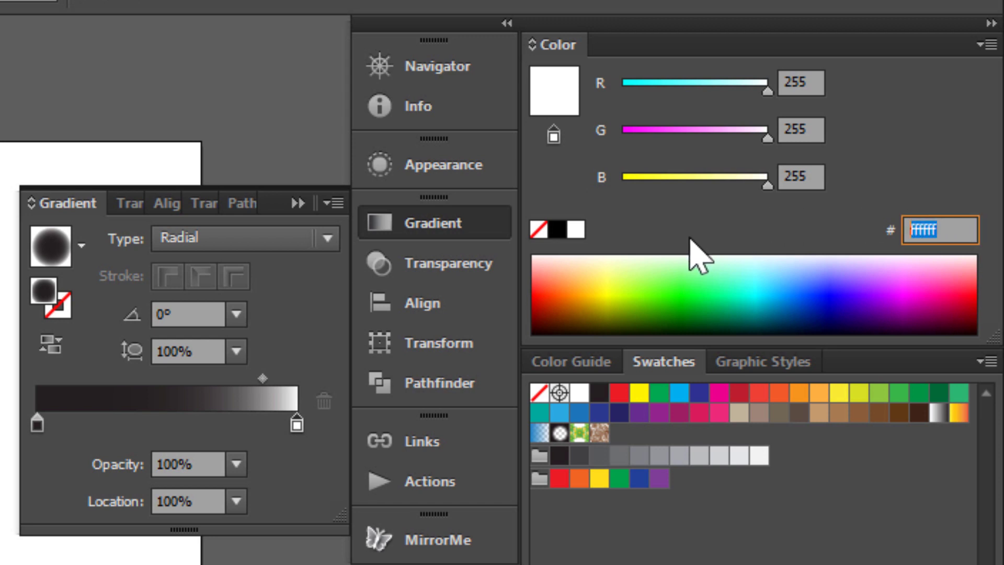
pyautogui.write('acff')
pyautogui.write('3')
pyautogui.write('8')
pyautogui.press('Return')
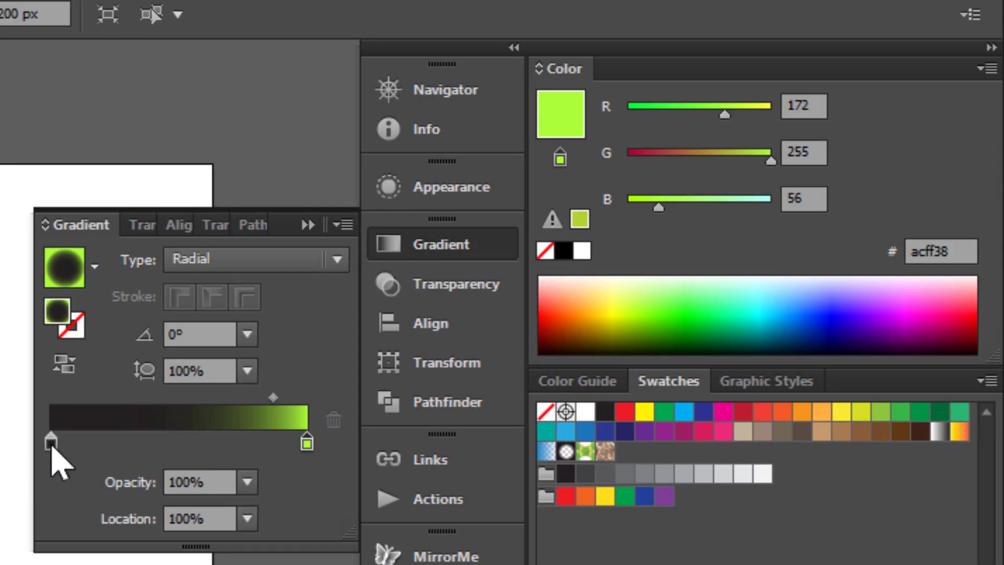
pyautogui.click(51, 442)
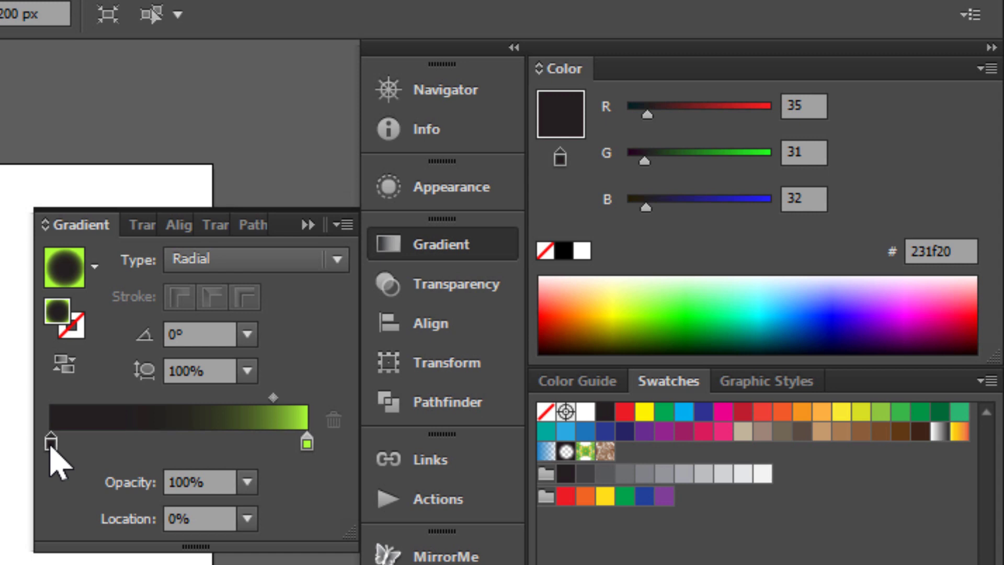
pyautogui.click(971, 252)
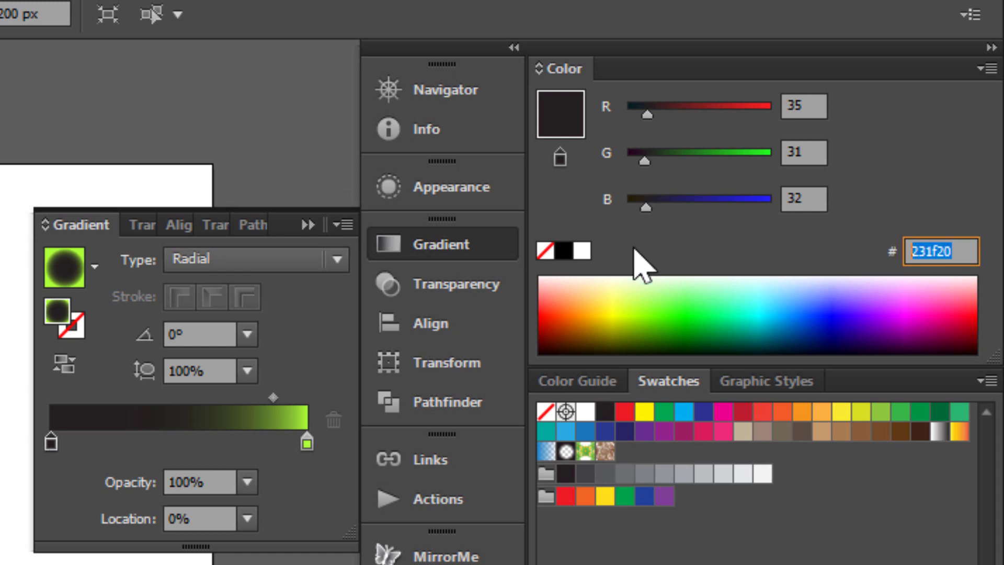
pyautogui.write('000000')
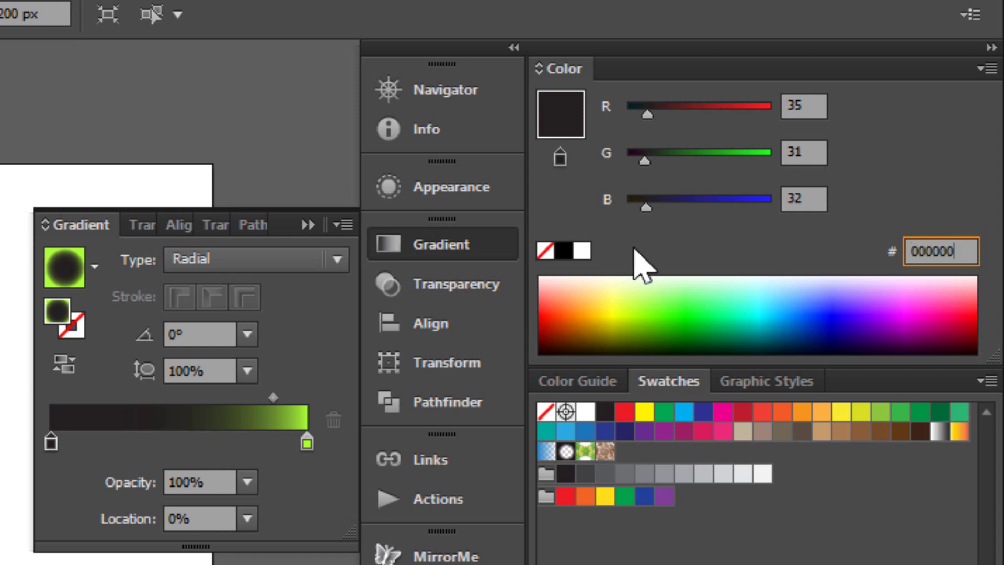
pyautogui.press('Return')
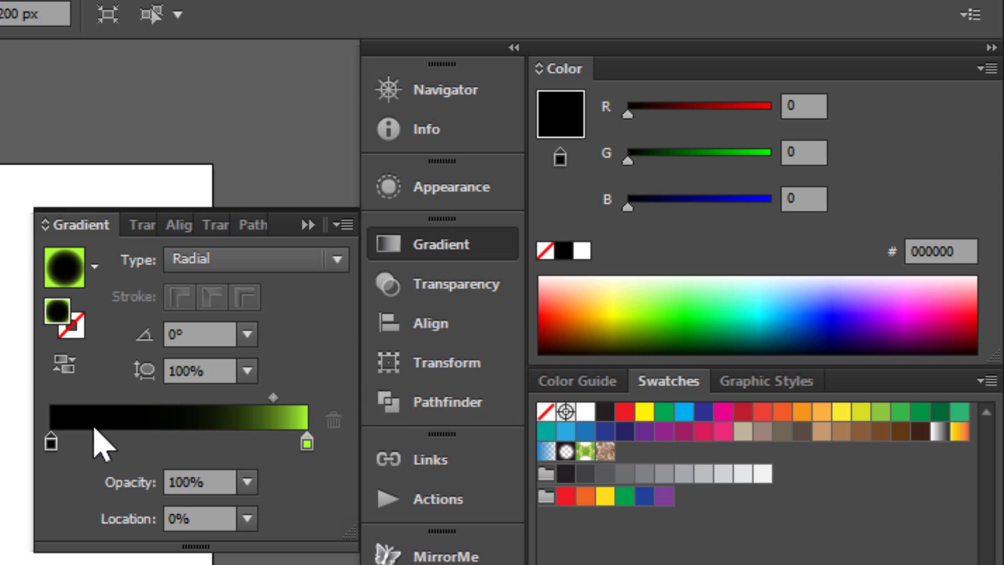
pyautogui.moveTo(52, 442); pyautogui.dragTo(242, 434)
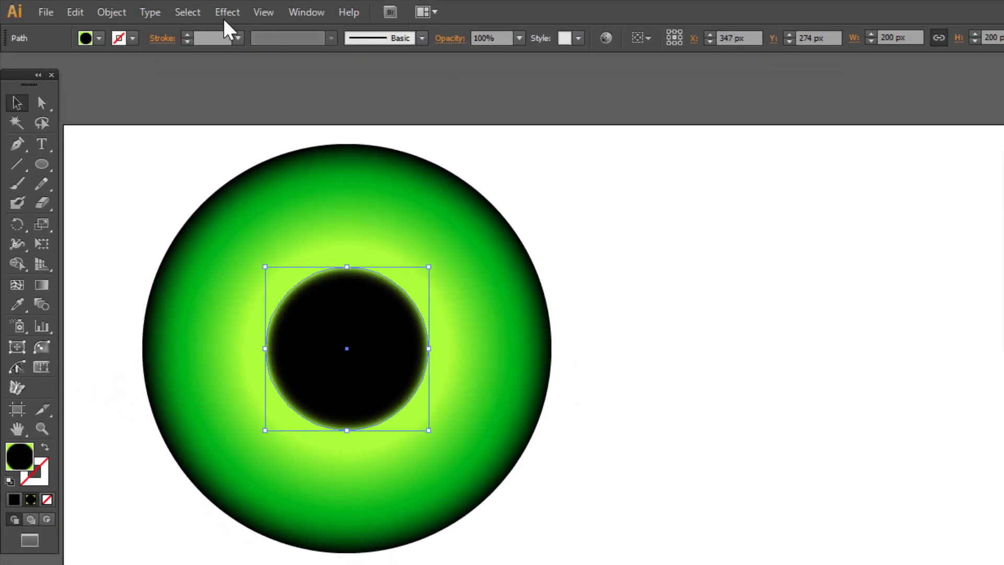
# Apply Roughen to the pupil with Size 2% Relative, Detail 30 and Smooth points.
pyautogui.click(225, 13)
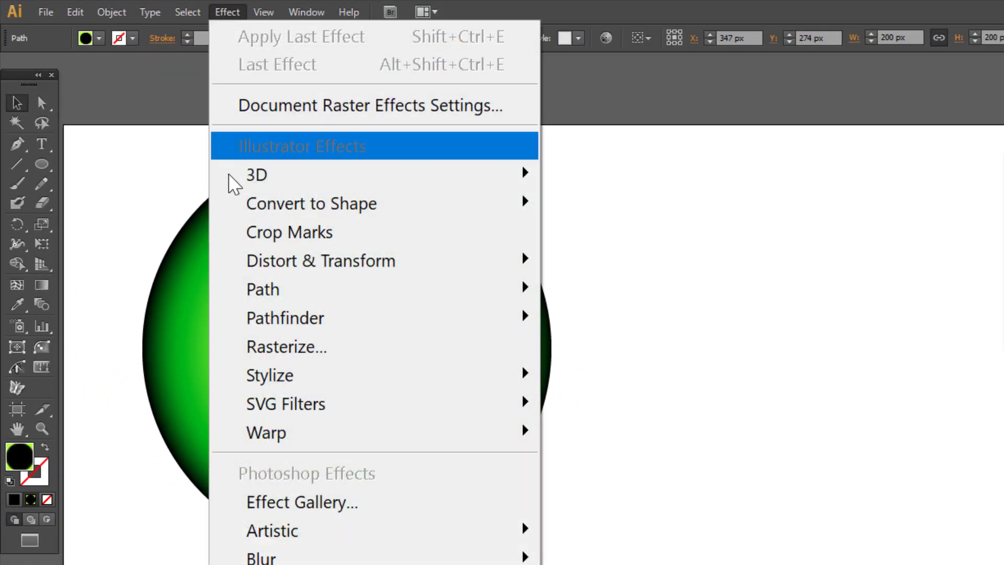
pyautogui.moveTo(321, 260)
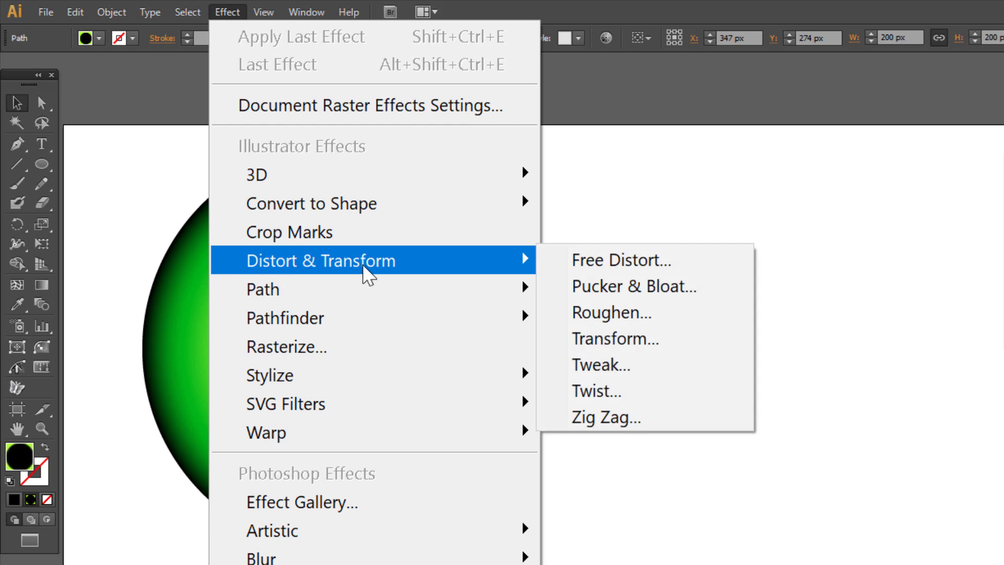
pyautogui.click(633, 321)
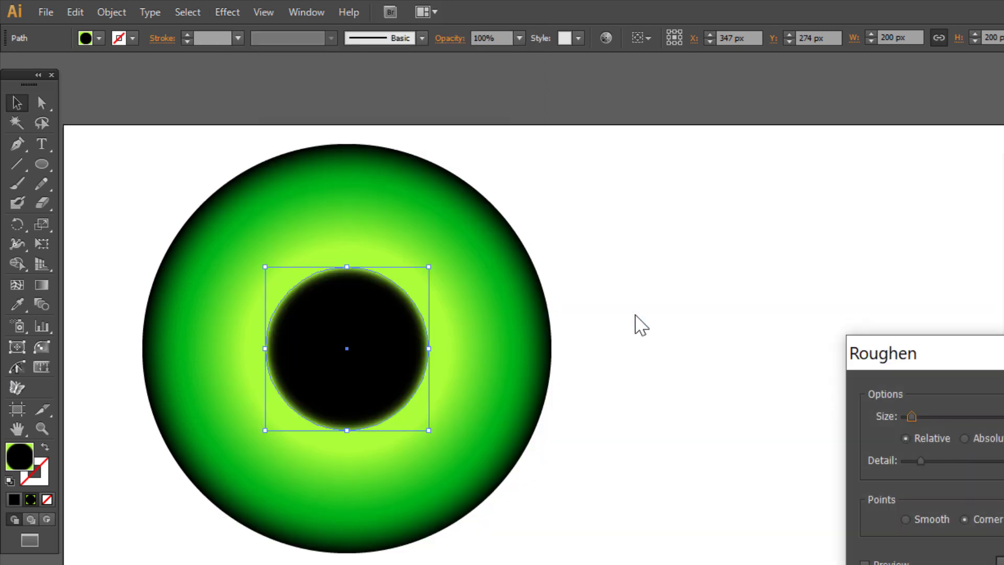
pyautogui.moveTo(857, 353); pyautogui.dragTo(654, 176)
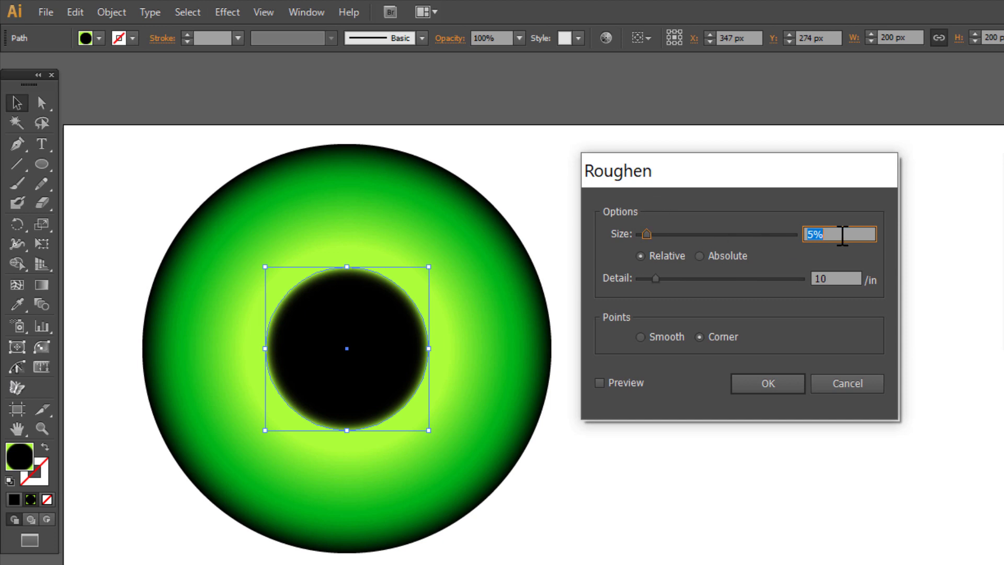
pyautogui.write('2')
pyautogui.press('Tab')
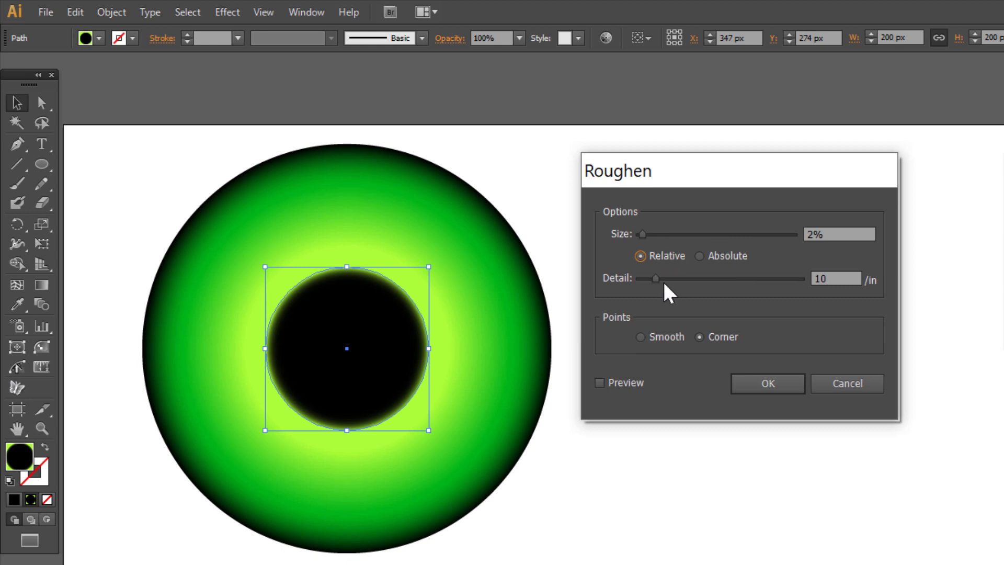
pyautogui.doubleClick(837, 278)
pyautogui.write('30')
pyautogui.press('Tab')
pyautogui.click(642, 336)
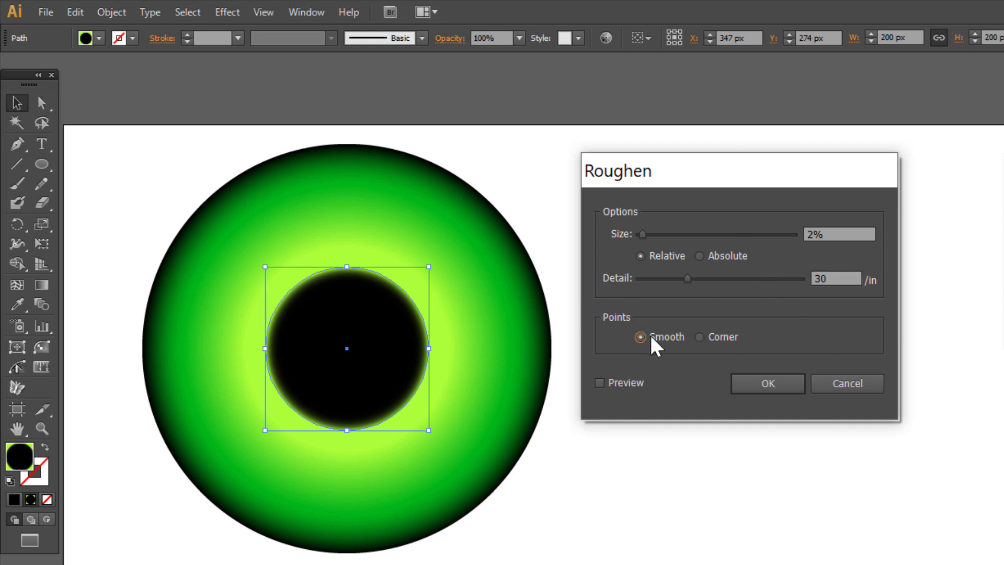
pyautogui.click(770, 387)
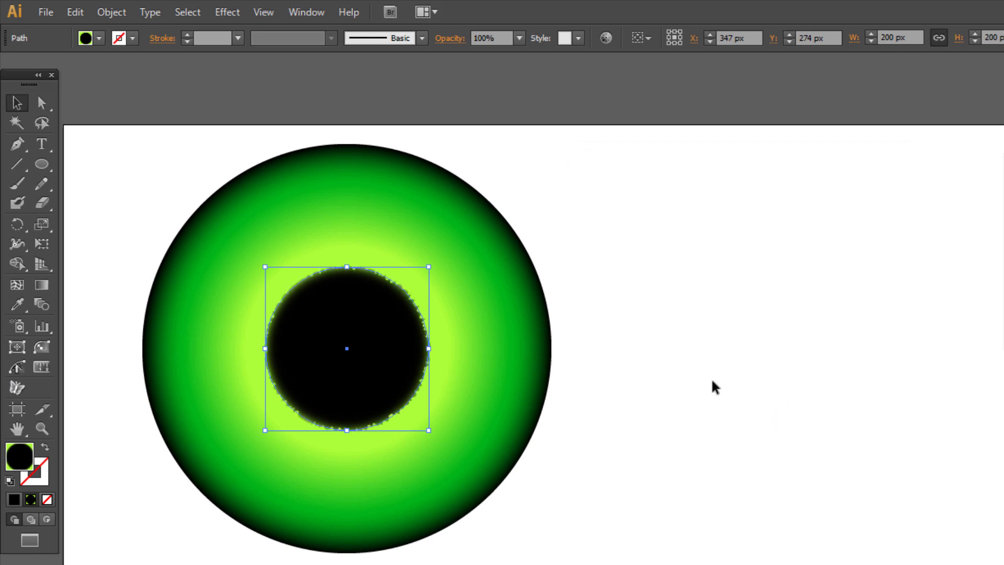
# Copy the roughened pupil and paste the copy directly behind the original.
pyautogui.click(77, 11)
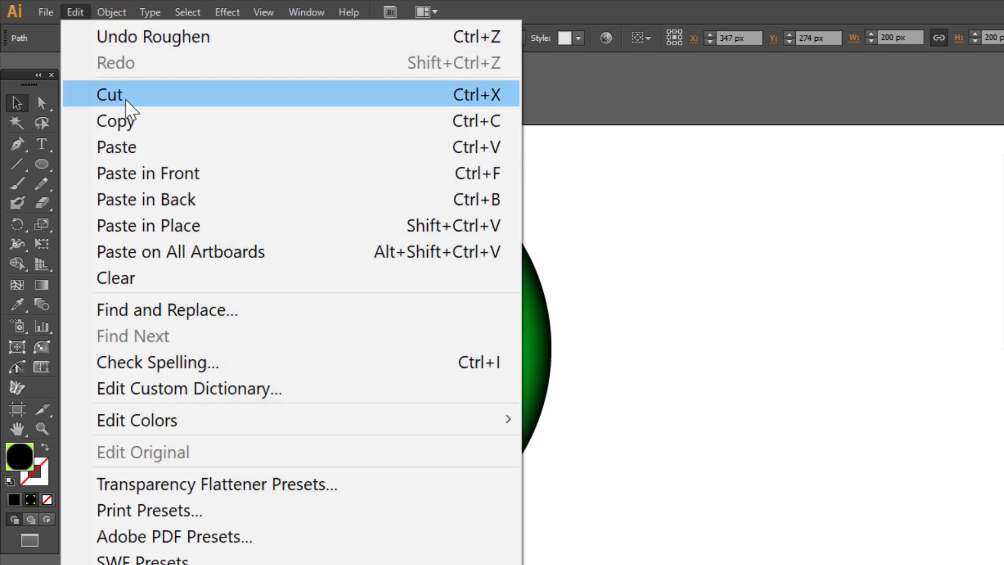
pyautogui.click(131, 116)
pyautogui.click(75, 10)
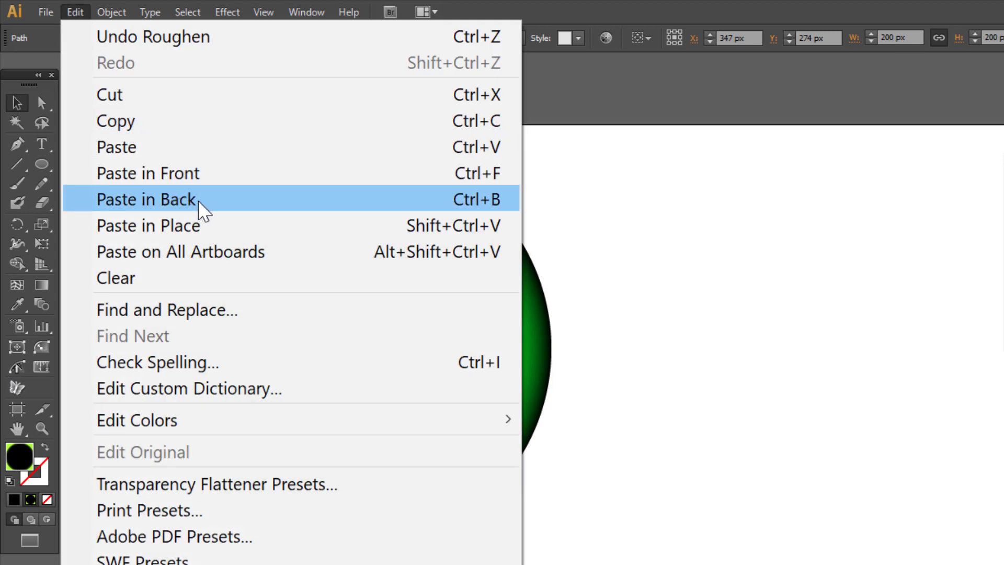
pyautogui.click(201, 205)
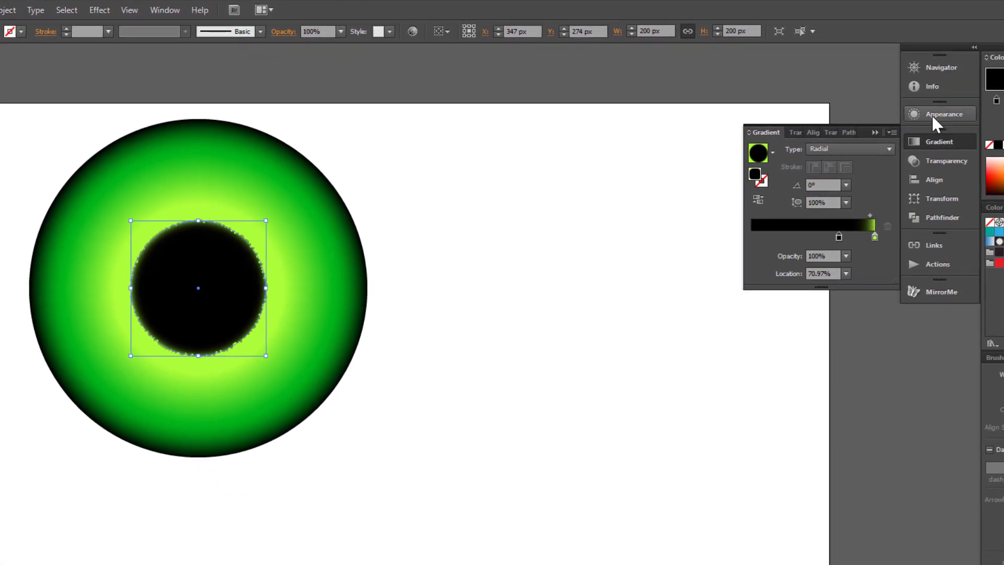
# Change the pupil copy's Roughen to Size 70% and Detail 100 with Smooth points.
pyautogui.click(931, 114)
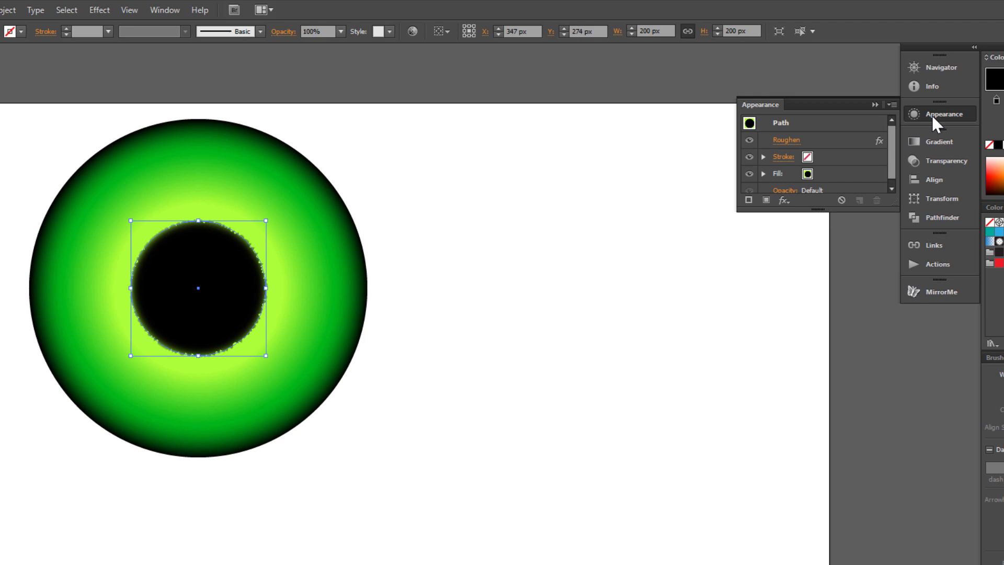
pyautogui.click(786, 142)
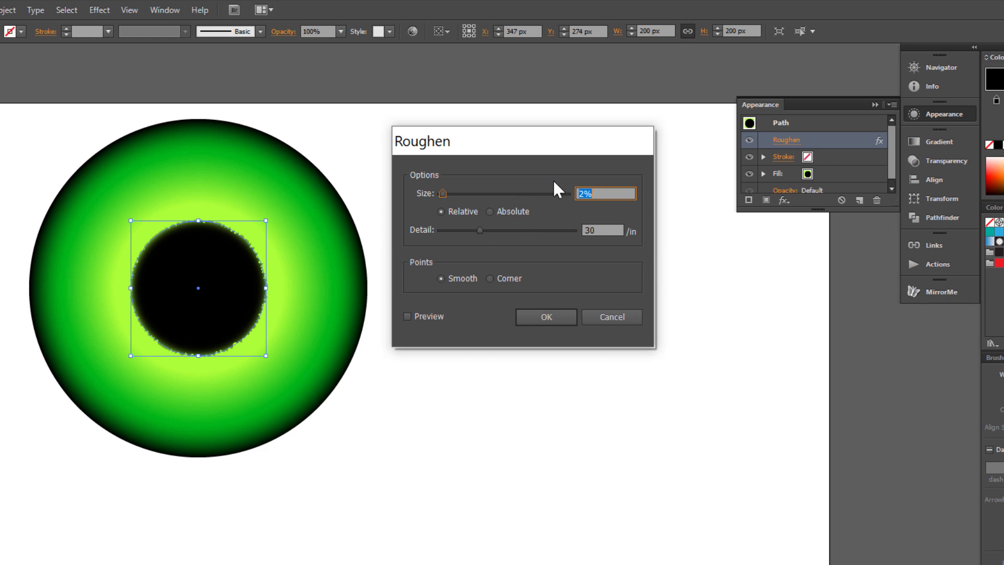
pyautogui.write('70')
pyautogui.press('Tab')
pyautogui.doubleClick(588, 230)
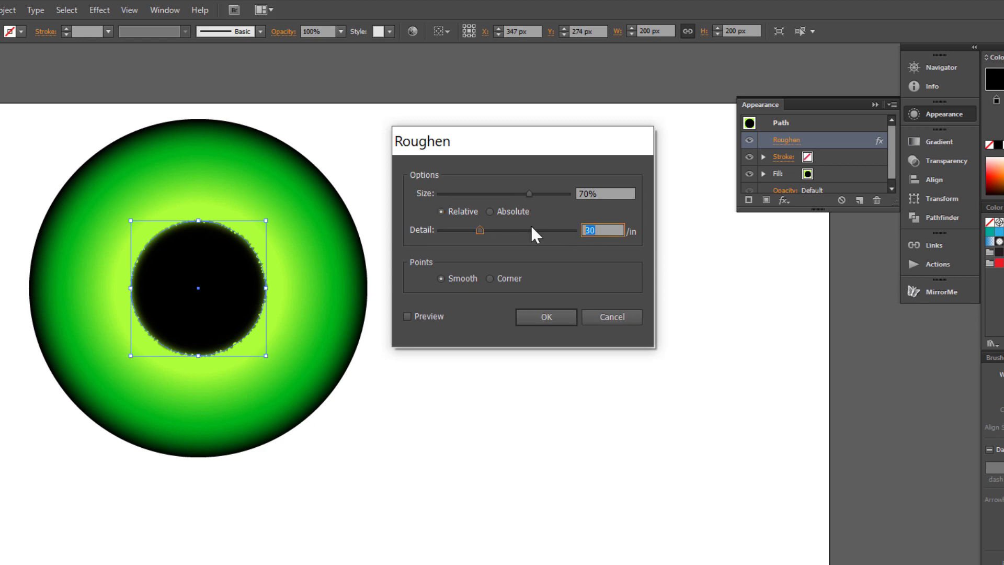
pyautogui.write('100')
pyautogui.press('Tab')
pyautogui.click(542, 317)
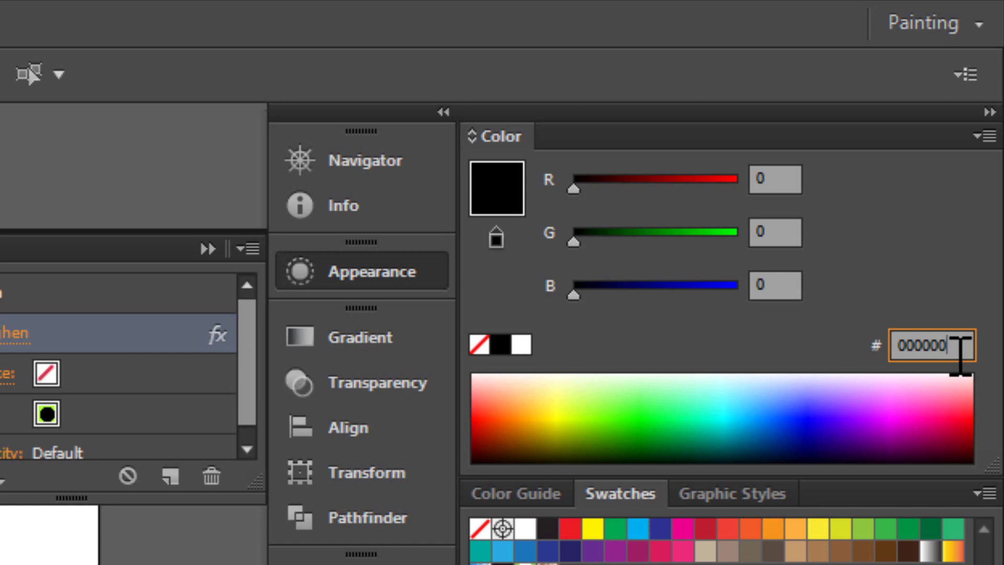
# Set the pupil copy's fill to hex 80ff3b in the Color panel.
pyautogui.click(960, 349)
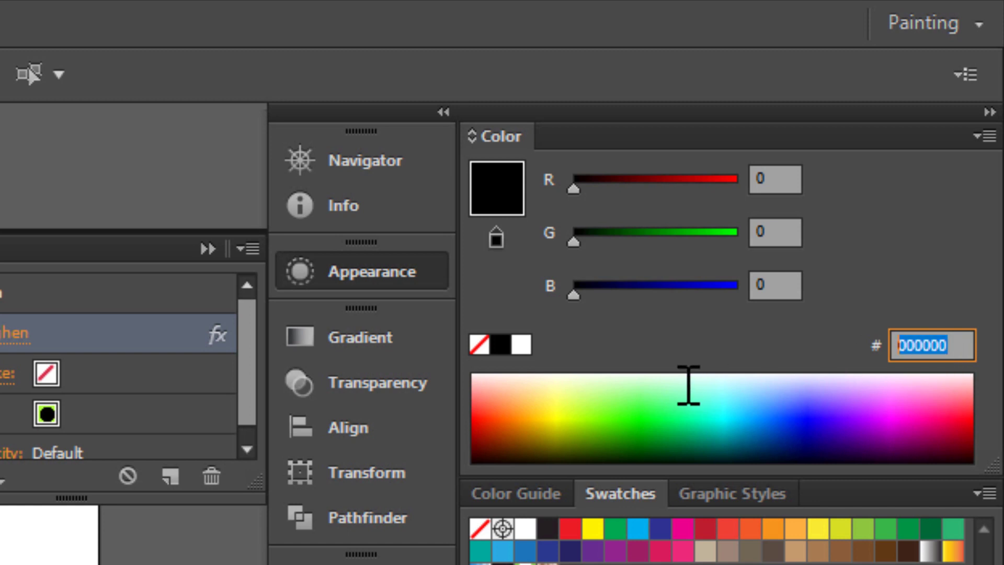
pyautogui.write('8')
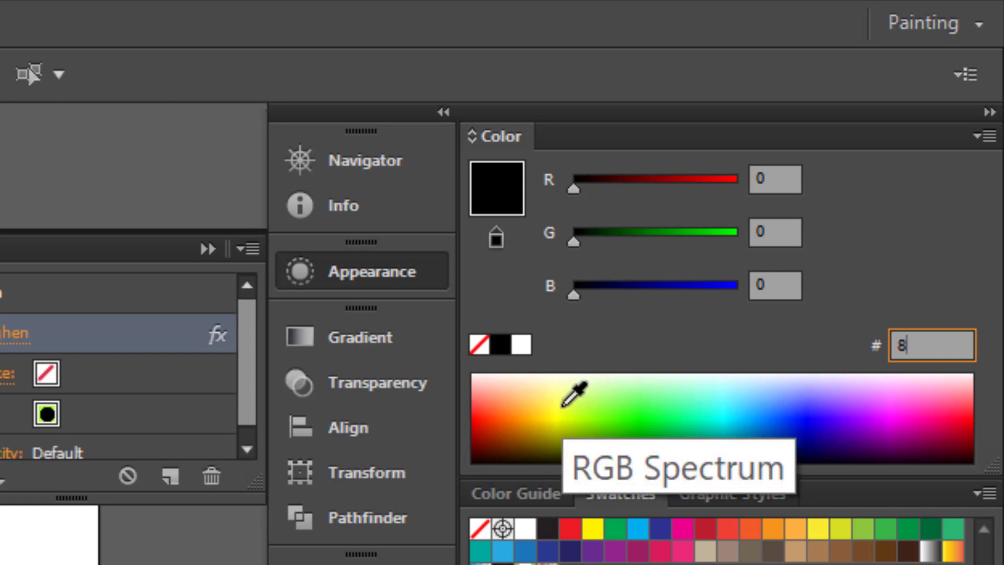
pyautogui.write('0ff')
pyautogui.write('3')
pyautogui.write('b')
pyautogui.press('Return')
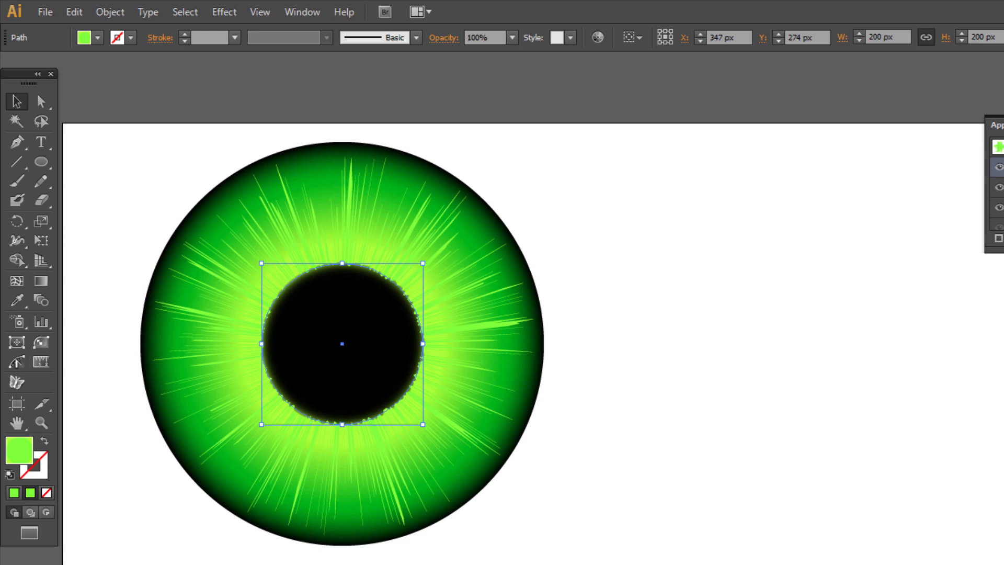
# Apply a Zig Zag effect: 1 px Absolute, 3 ridges per segment, Corner points.
pyautogui.click(225, 12)
pyautogui.moveTo(316, 257)
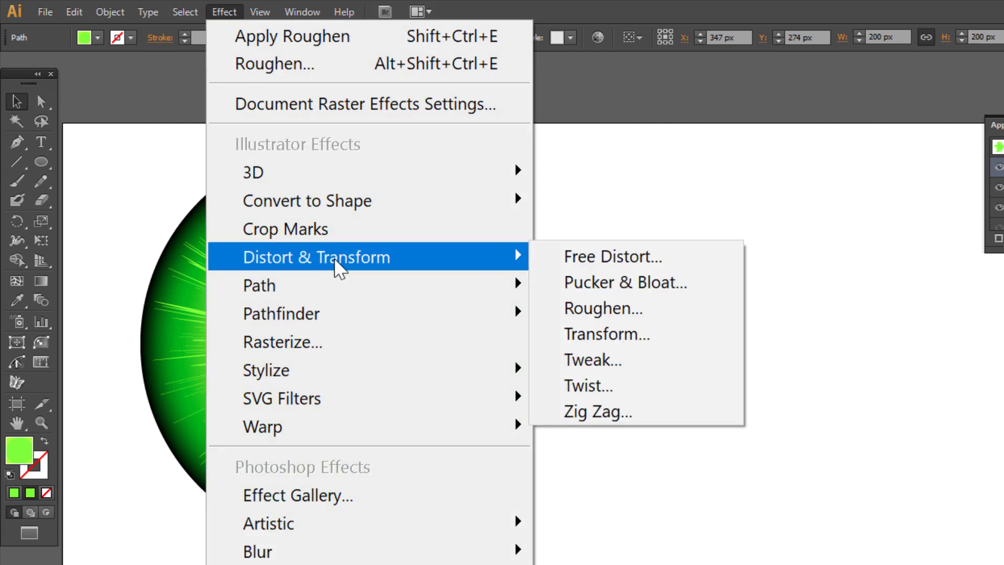
pyautogui.click(593, 413)
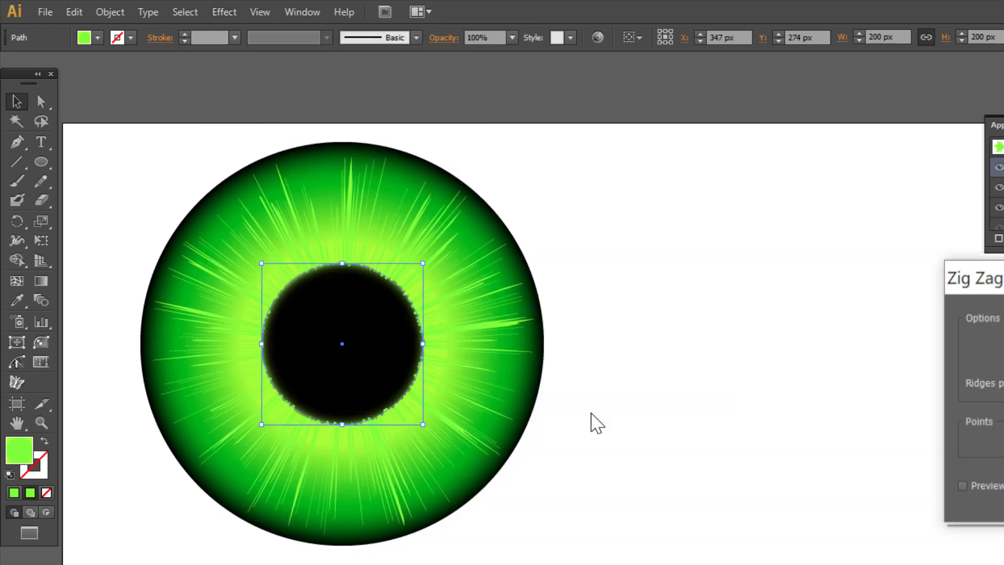
pyautogui.moveTo(961, 278)
pyautogui.mouseDown()
pyautogui.moveTo(675, 161)
pyautogui.moveTo(668, 173)
pyautogui.mouseUp()
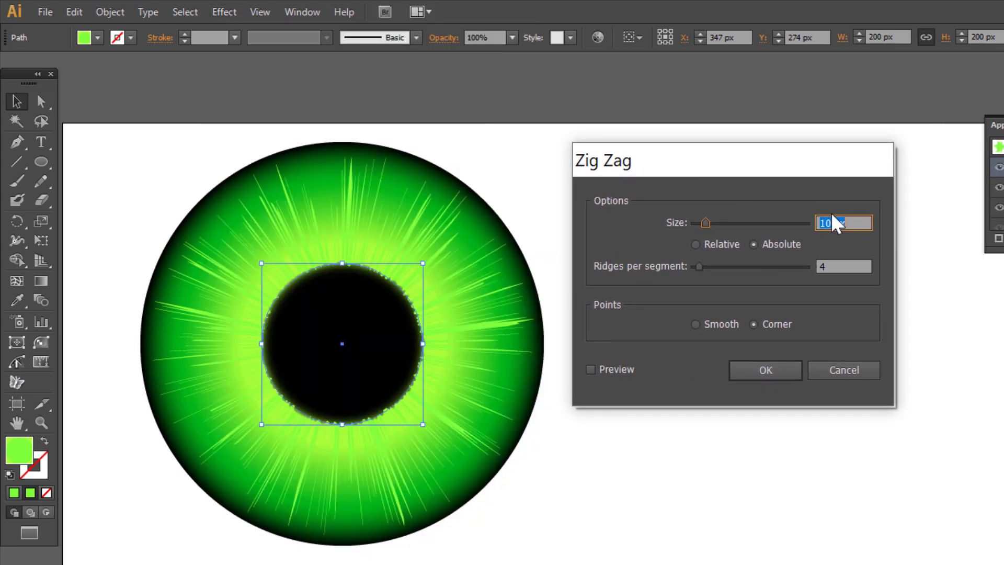
pyautogui.write('1')
pyautogui.press('Tab')
pyautogui.click(838, 266)
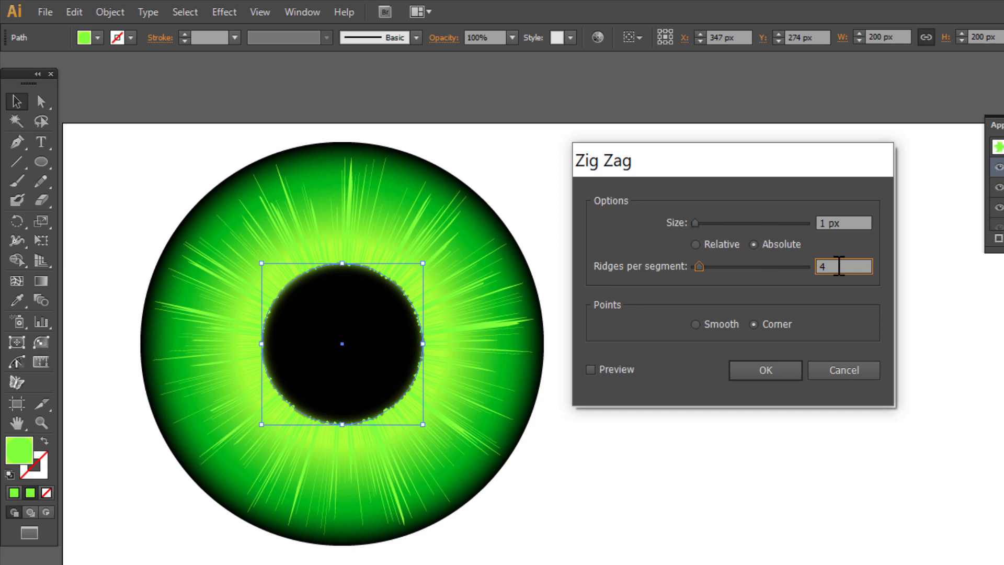
pyautogui.press('BackSpace')
pyautogui.write('3')
pyautogui.click(747, 371)
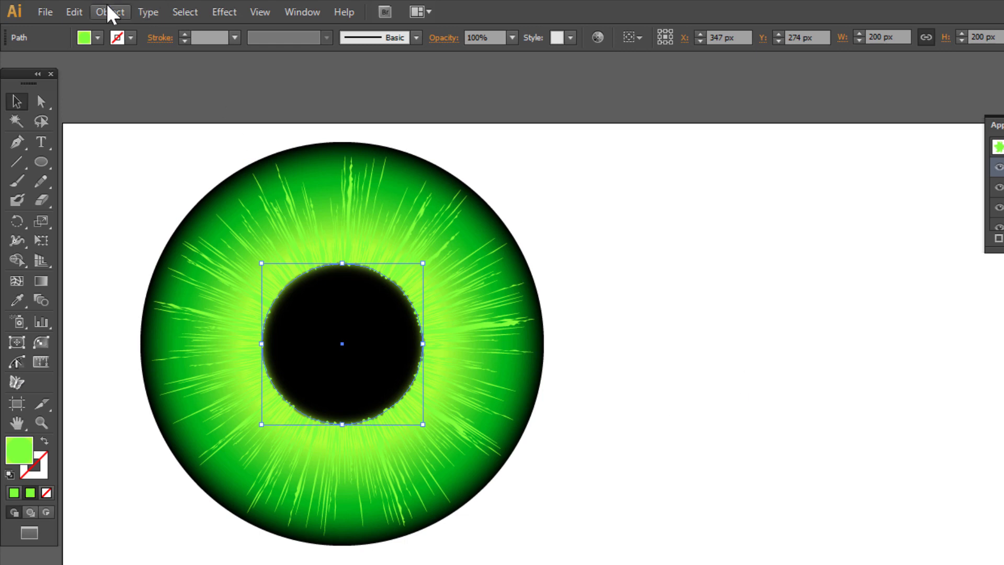
# Paste a copy of the green streak shape in front and rotate it about 6°.
pyautogui.click(74, 11)
pyautogui.click(95, 119)
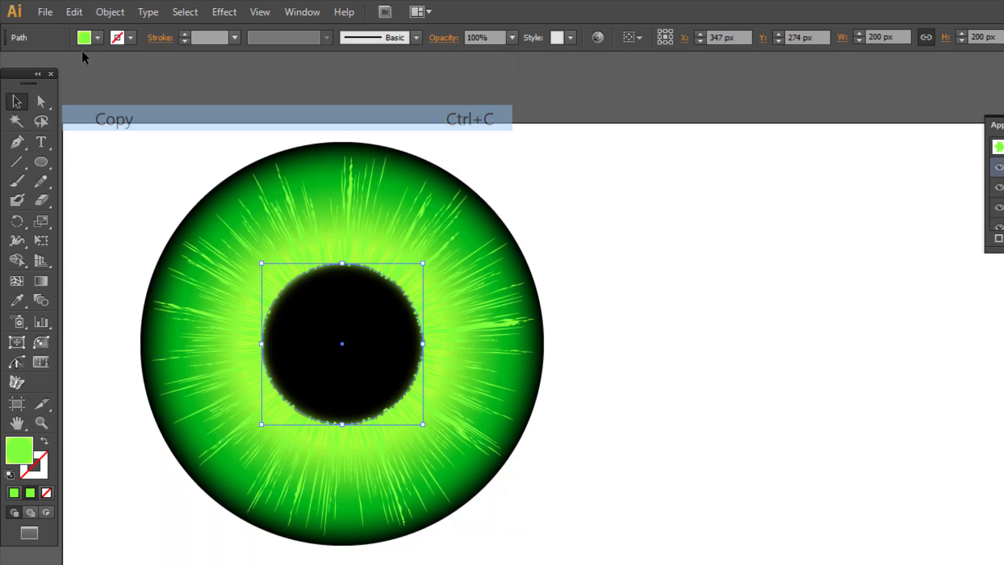
pyautogui.click(73, 12)
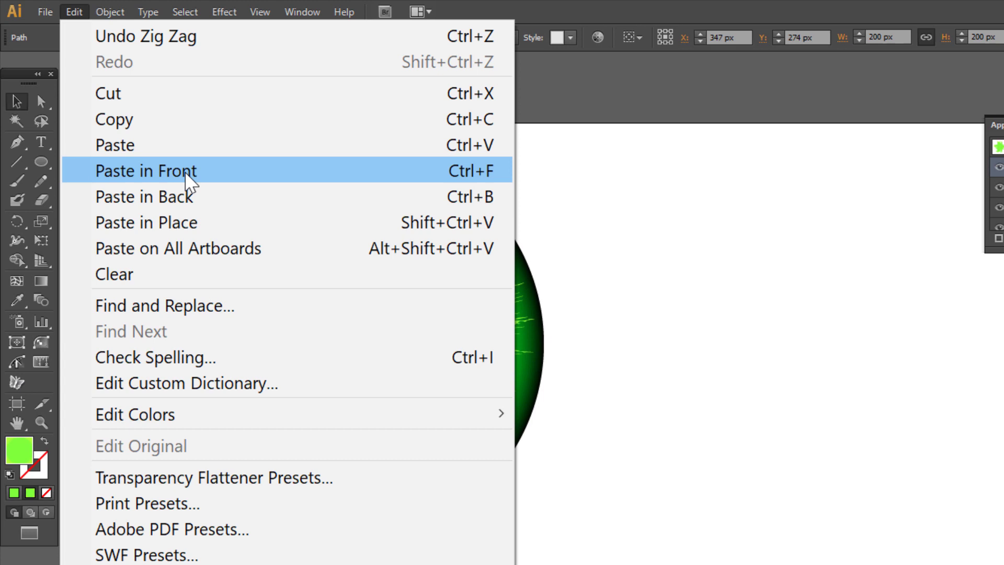
pyautogui.click(185, 172)
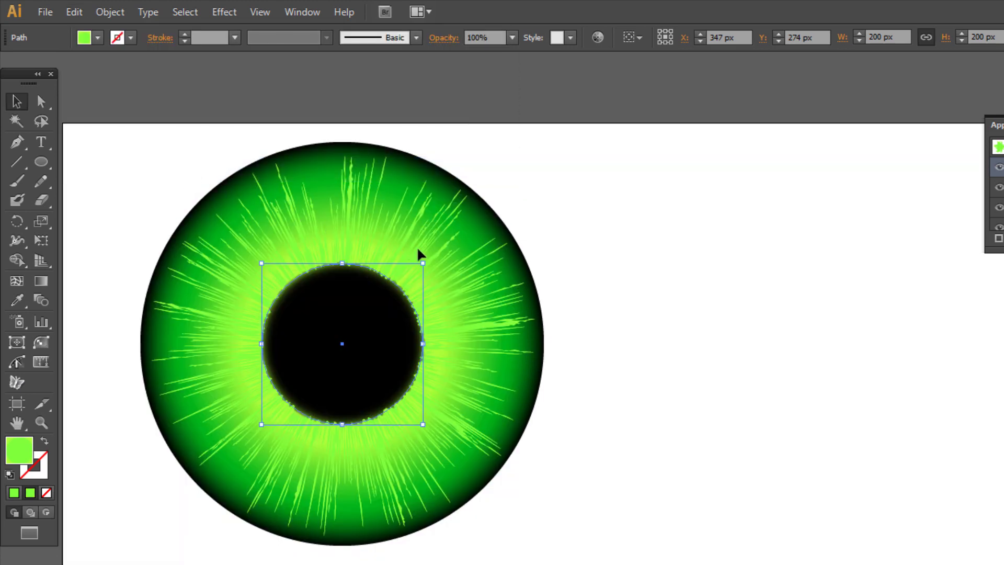
pyautogui.moveTo(425, 261); pyautogui.dragTo(434, 269)
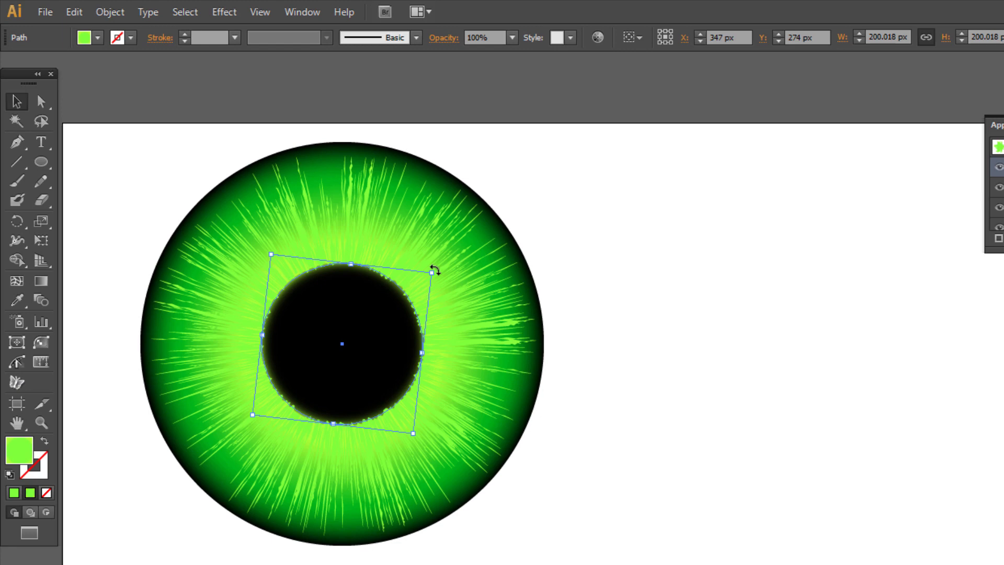
# Paste another copy of the rotated streak shape in front.
pyautogui.click(73, 11)
pyautogui.click(75, 122)
pyautogui.click(83, 9)
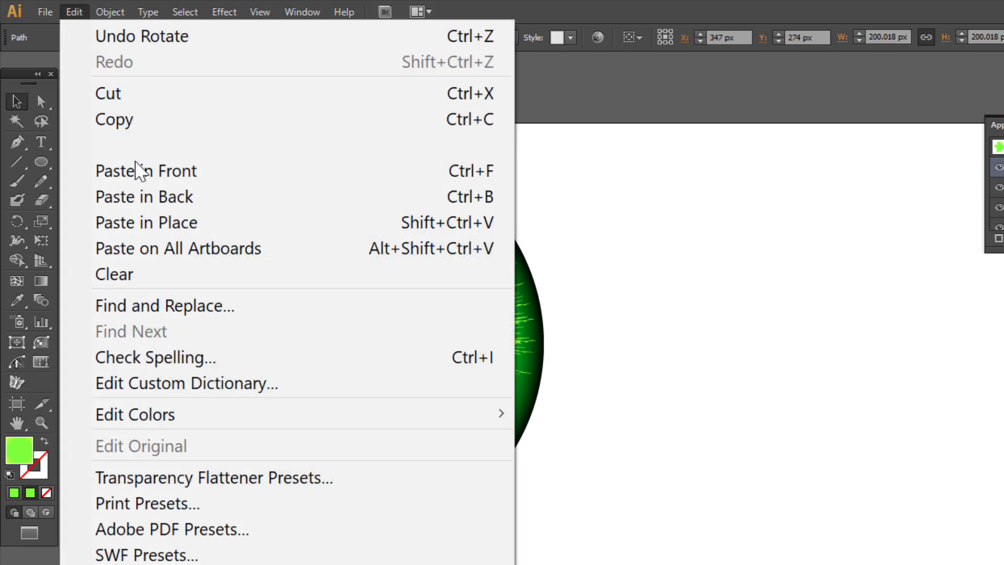
pyautogui.click(174, 179)
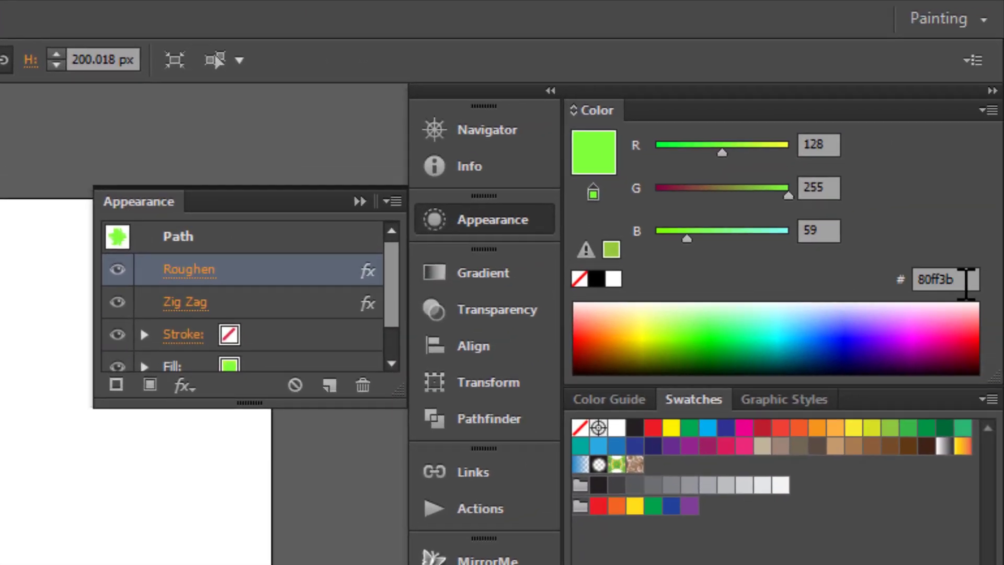
# Fill the newest streak copy with #a0ff6e and rotate it slightly further clockwise.
pyautogui.click(966, 280)
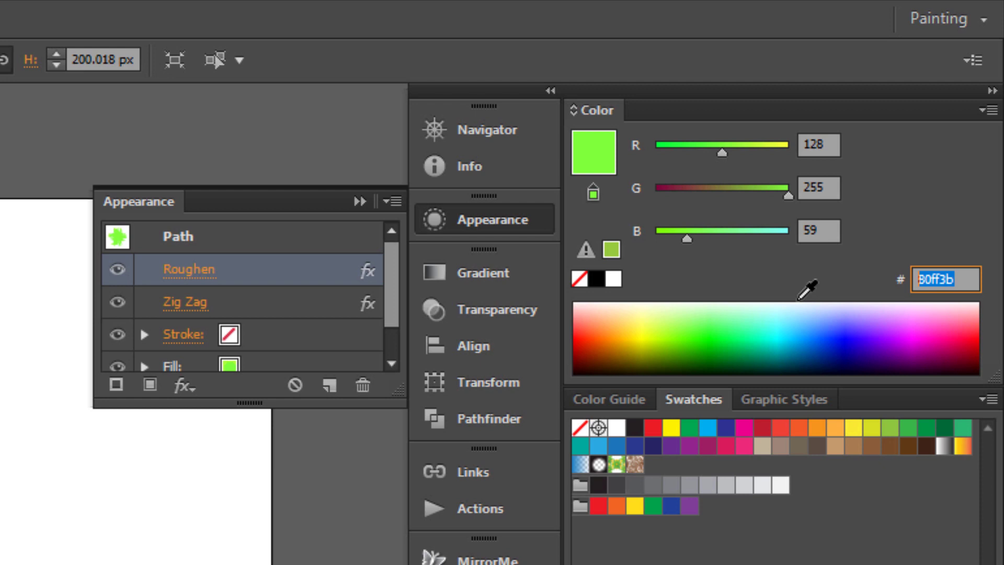
pyautogui.write('a')
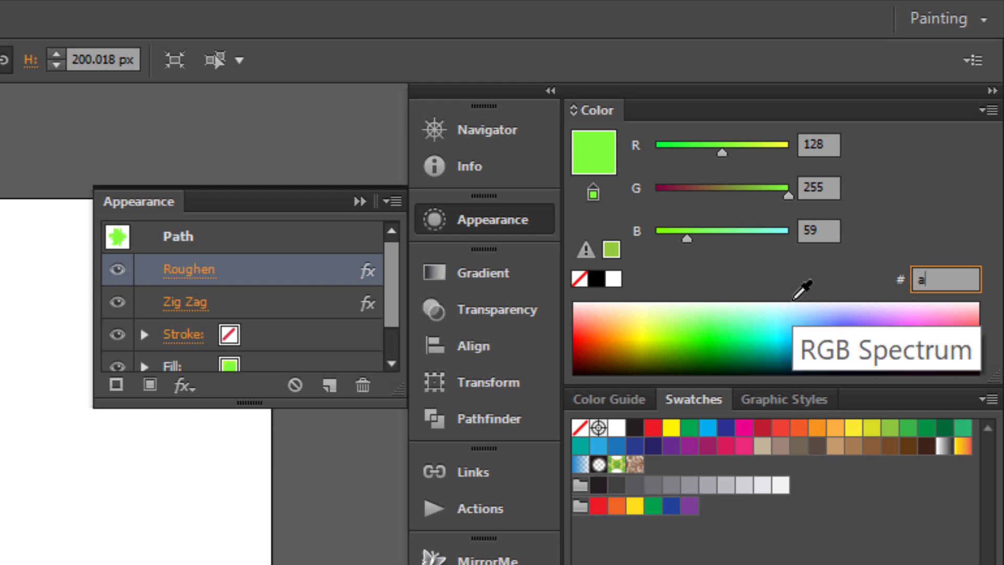
pyautogui.write('0')
pyautogui.write('ff')
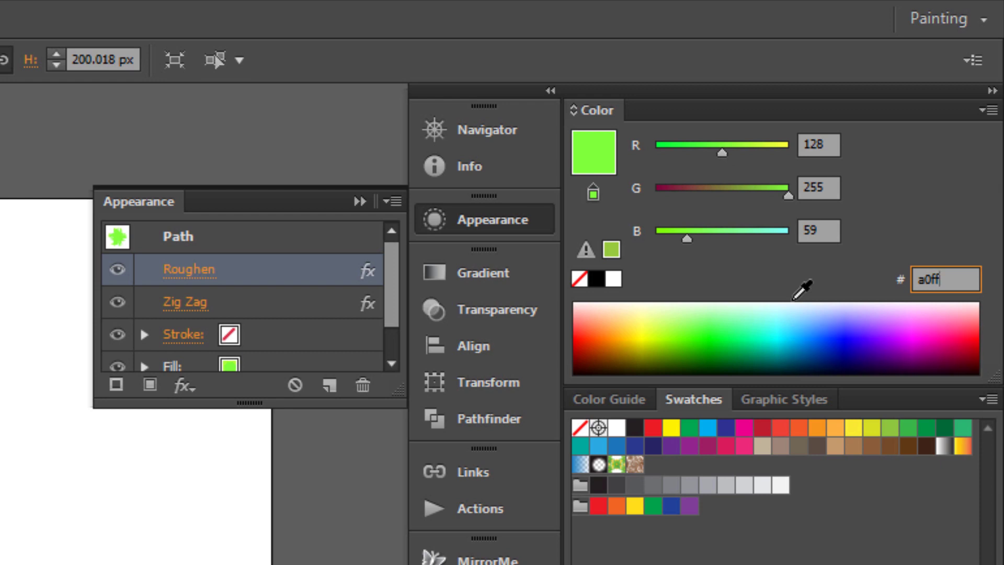
pyautogui.write('6e')
pyautogui.press('Return')
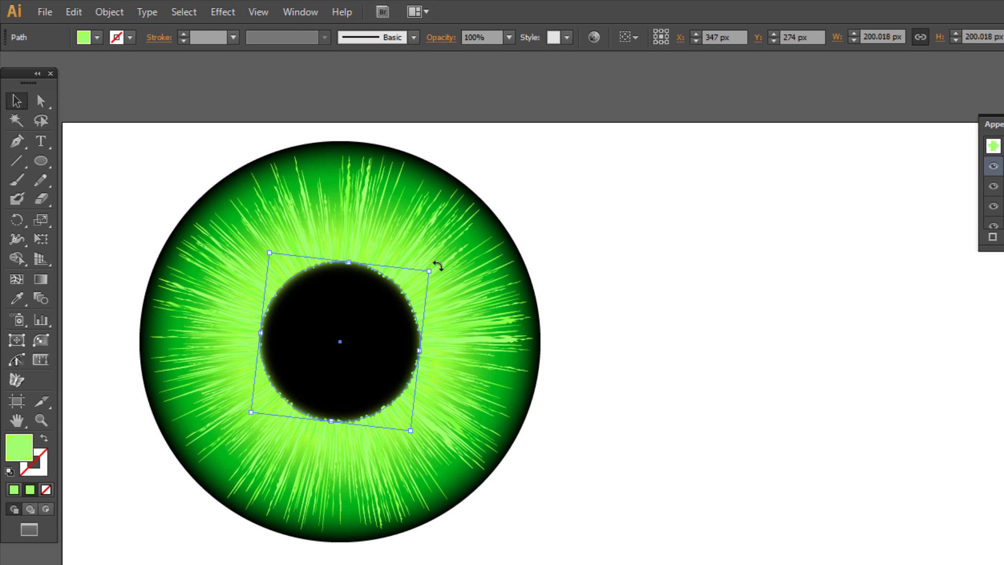
pyautogui.moveTo(438, 267); pyautogui.dragTo(443, 277)
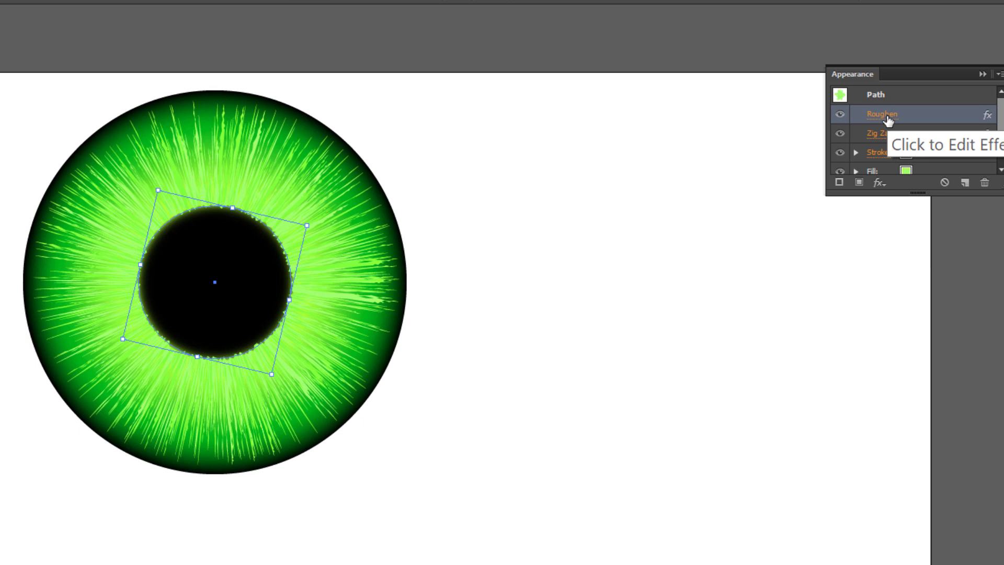
# Reduce the newest copy's Roughen Size to 60% Relative, keeping detail at 100.
pyautogui.click(882, 115)
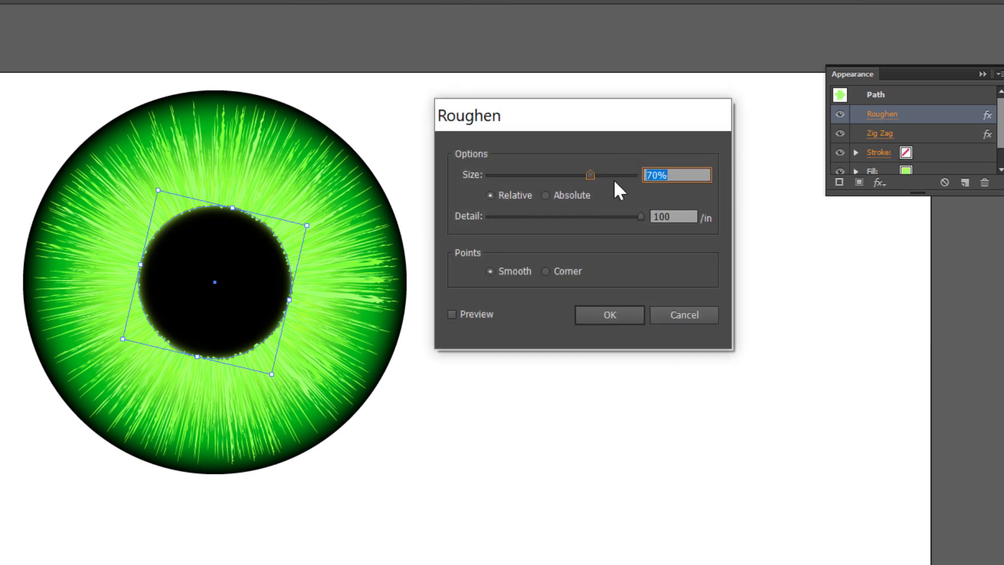
pyautogui.write('6')
pyautogui.write('0')
pyautogui.press('Tab')
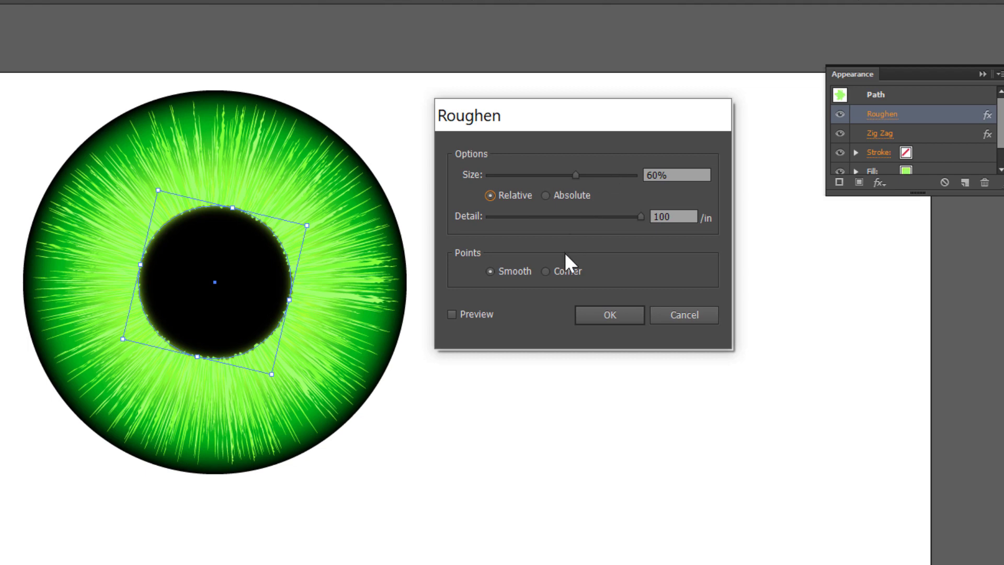
pyautogui.click(622, 314)
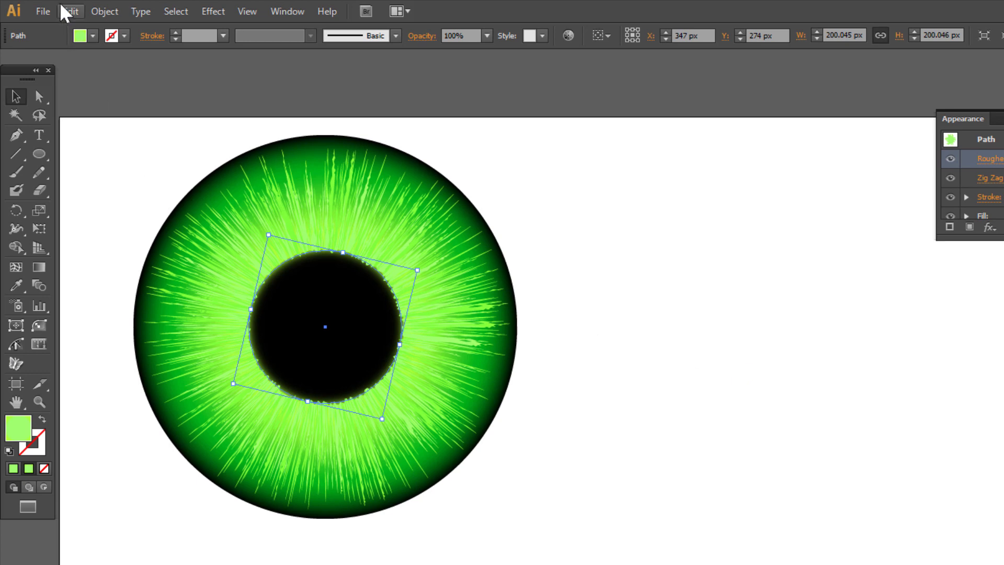
# Paste a third copy of the latest streak shape in front.
pyautogui.click(70, 12)
pyautogui.click(110, 113)
pyautogui.click(67, 14)
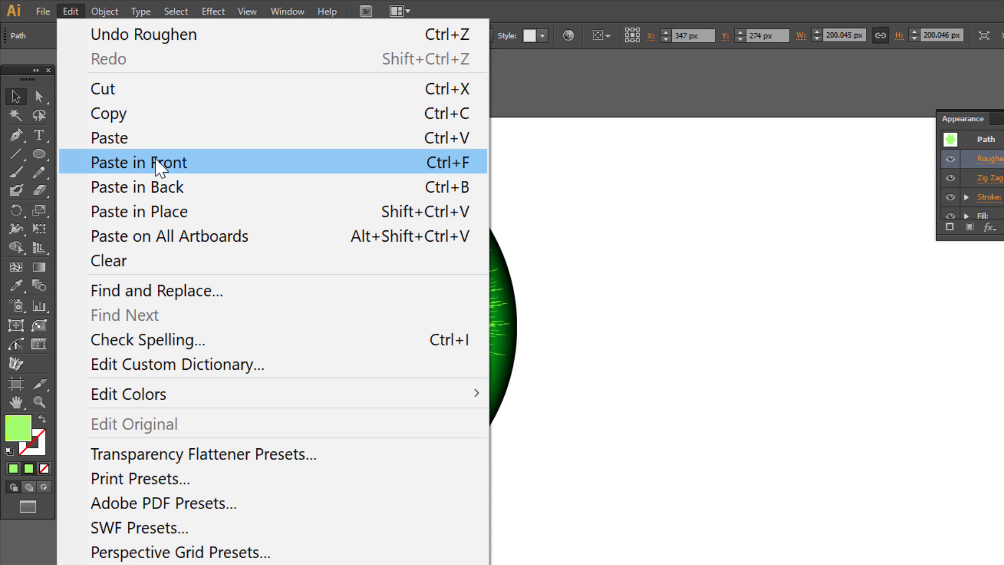
pyautogui.click(158, 166)
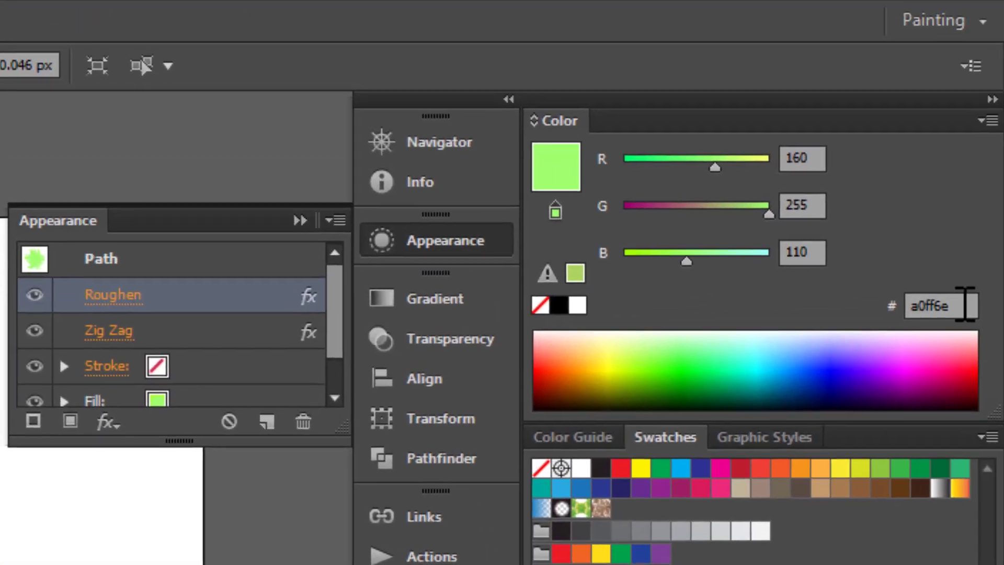
# Fill the new copy with #bdff9c and lower its Roughen Size to 45%.
pyautogui.click(964, 304)
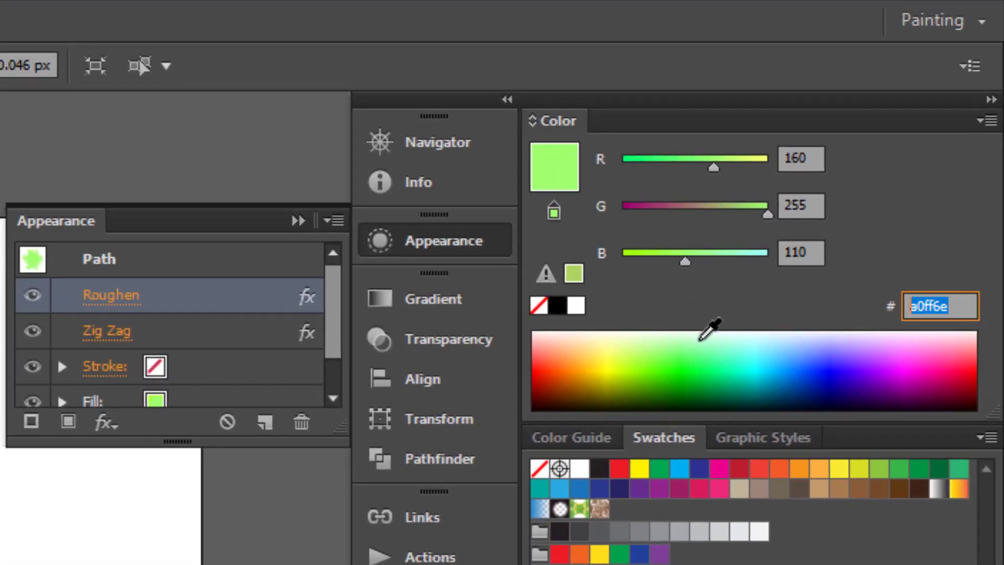
pyautogui.write('b')
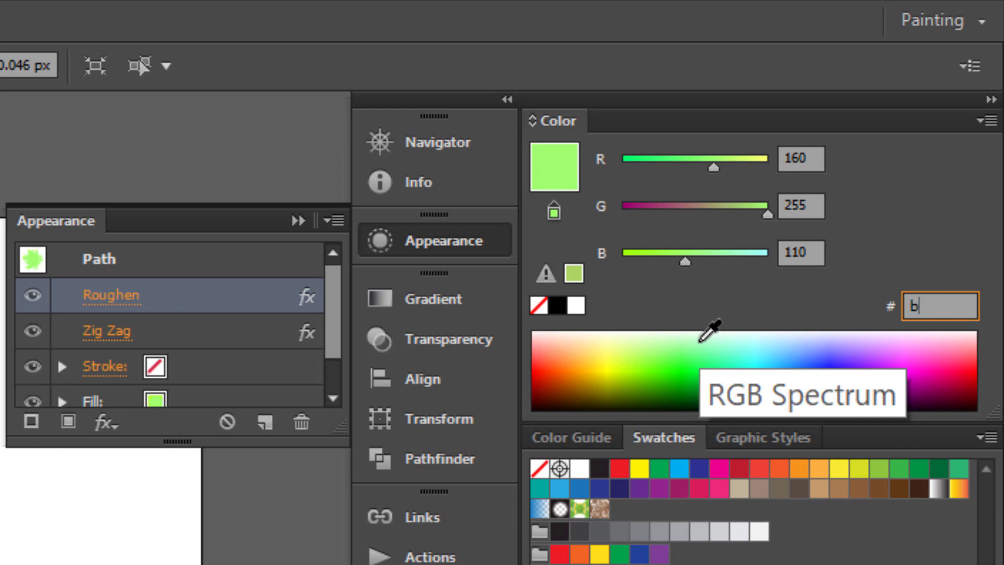
pyautogui.write('d')
pyautogui.write('ff9')
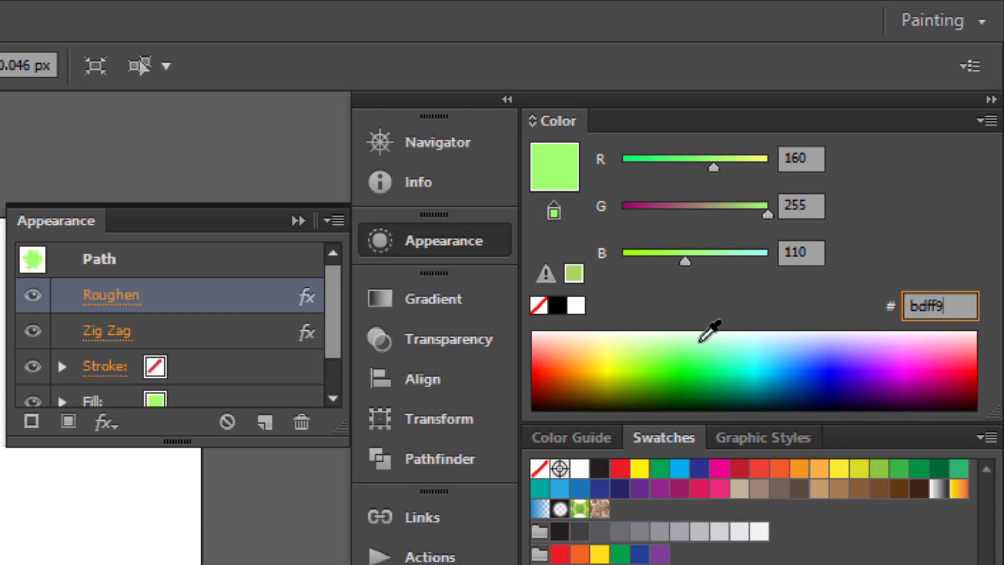
pyautogui.write('c')
pyautogui.press('Return')
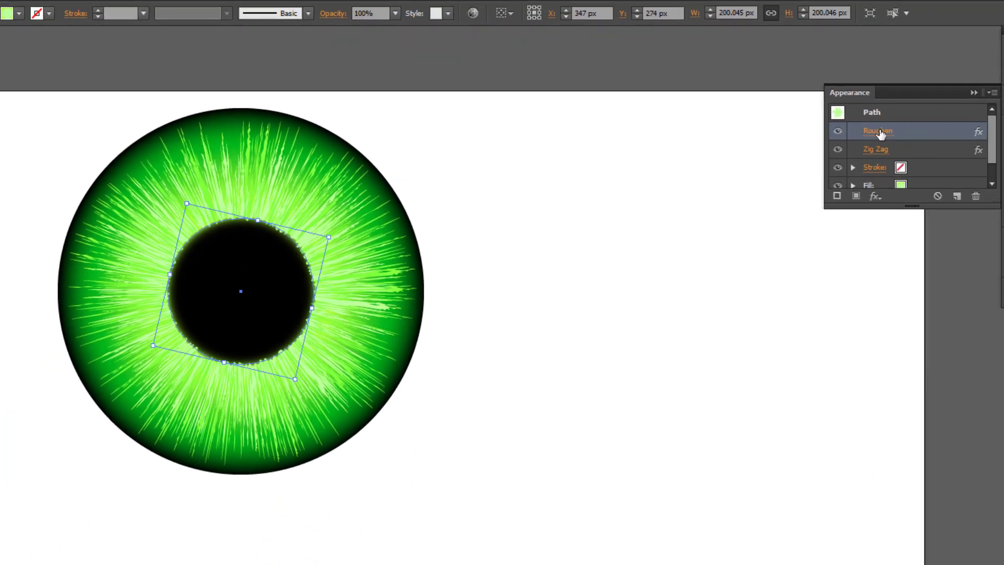
pyautogui.click(878, 130)
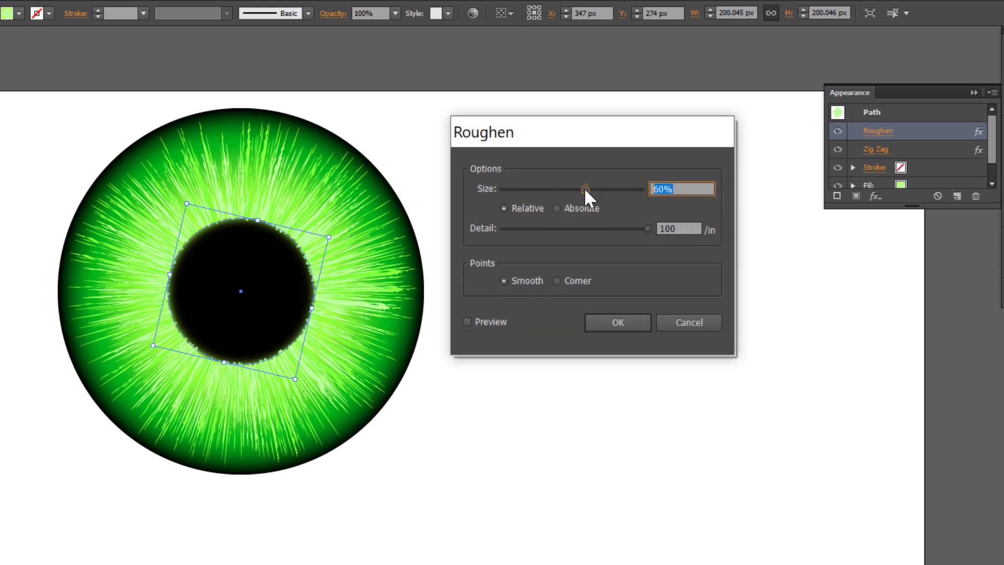
pyautogui.write('45')
pyautogui.click(627, 320)
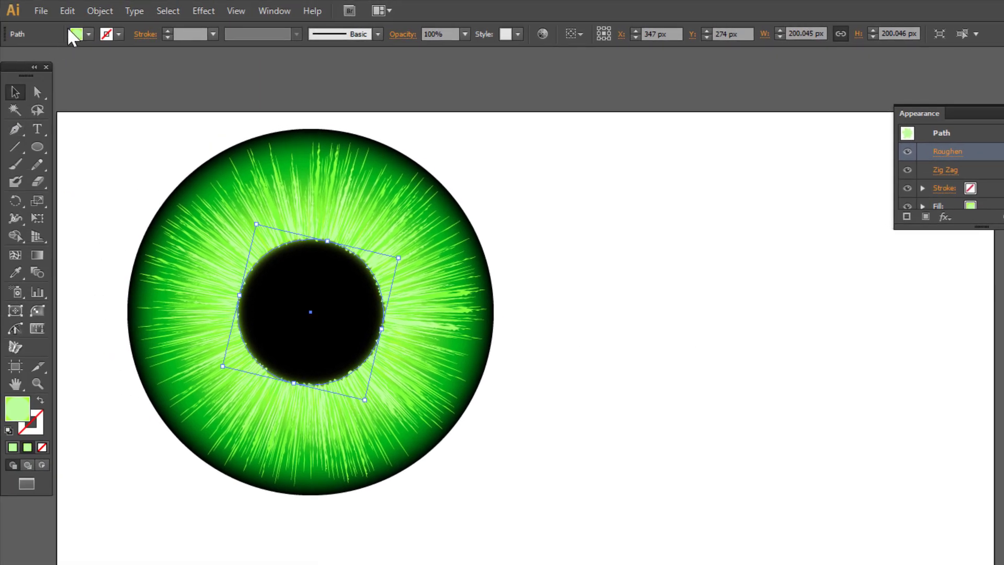
# Paste another copy of the streak shape in front.
pyautogui.click(68, 11)
pyautogui.click(79, 110)
pyautogui.click(68, 12)
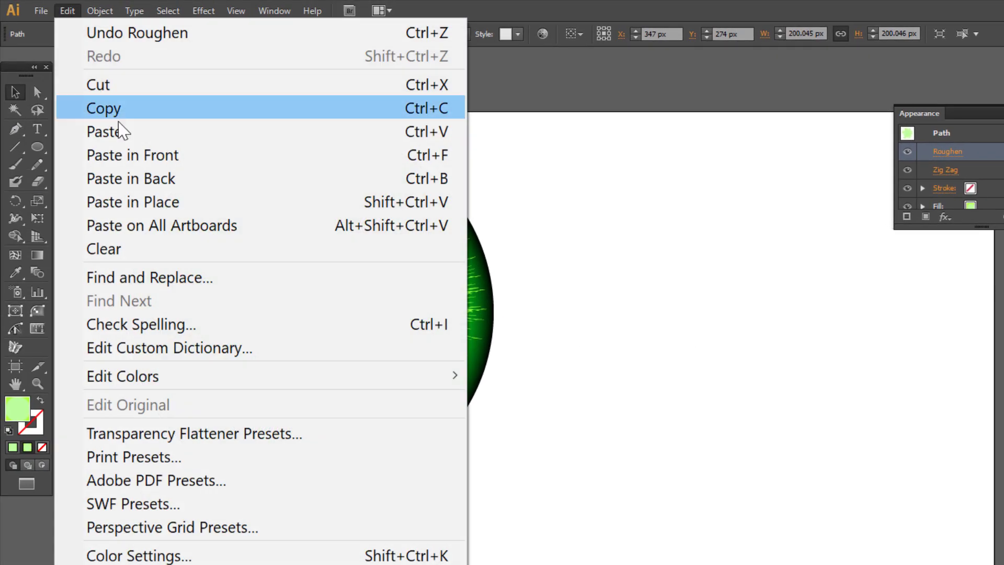
pyautogui.click(139, 156)
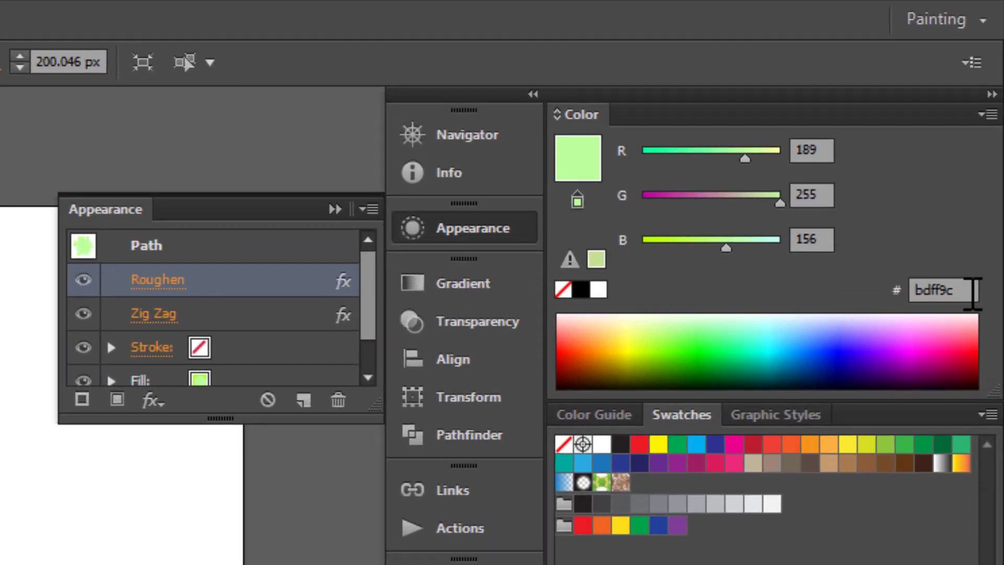
# Fill the copy with #dbffc9, reduce its Roughen Size, and rotate it around the pupil.
pyautogui.click(971, 292)
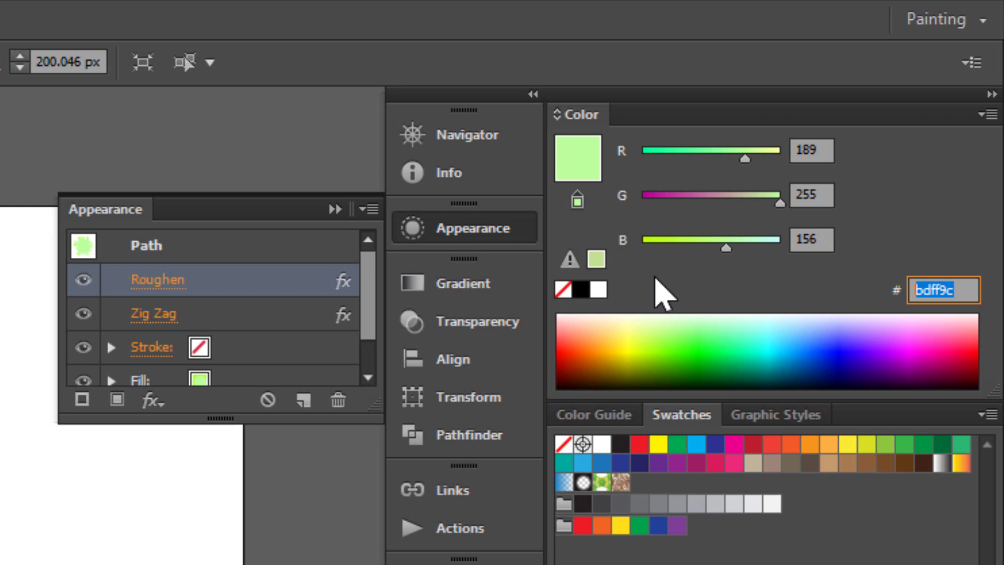
pyautogui.write('db')
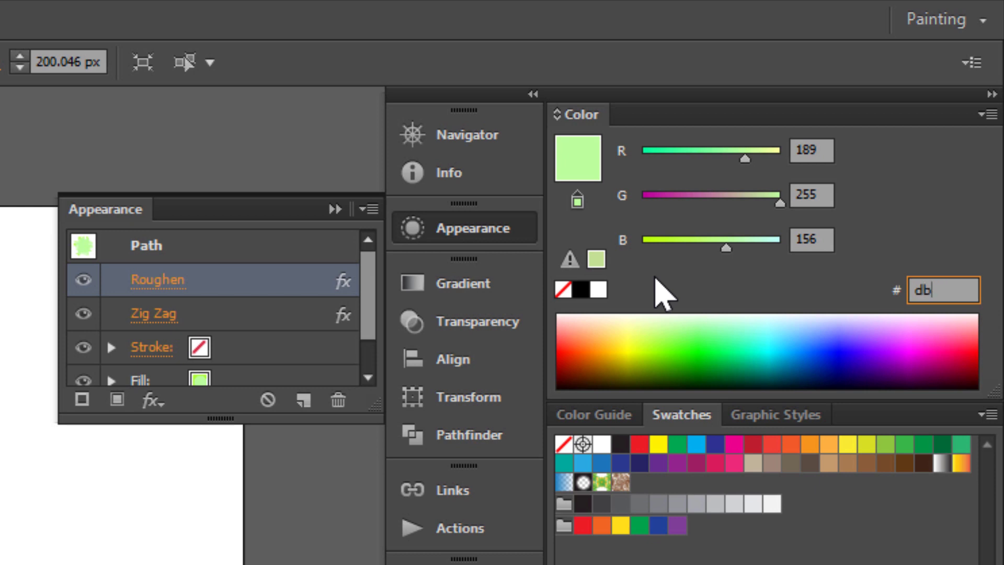
pyautogui.write('ffc9')
pyautogui.press('Return')
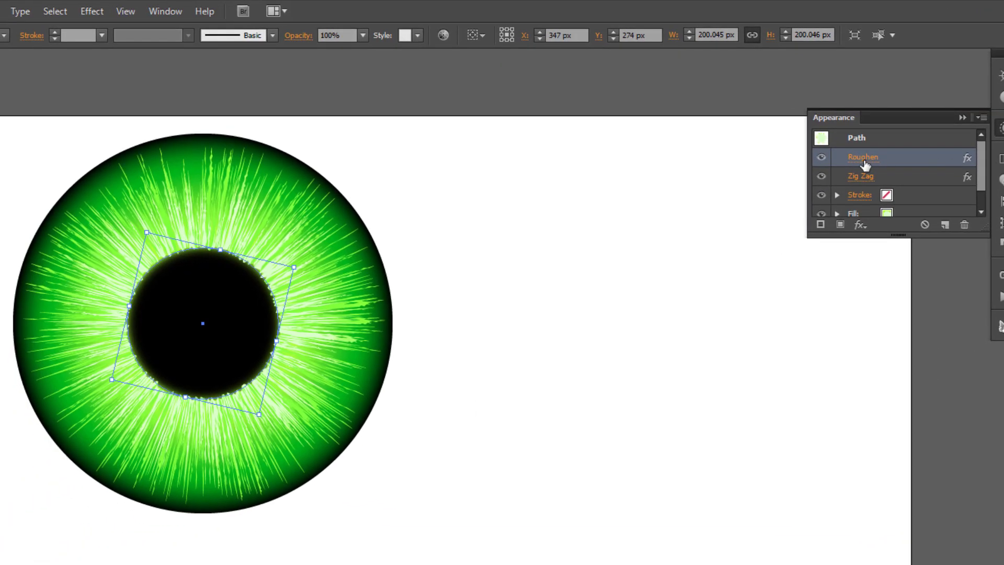
pyautogui.click(863, 158)
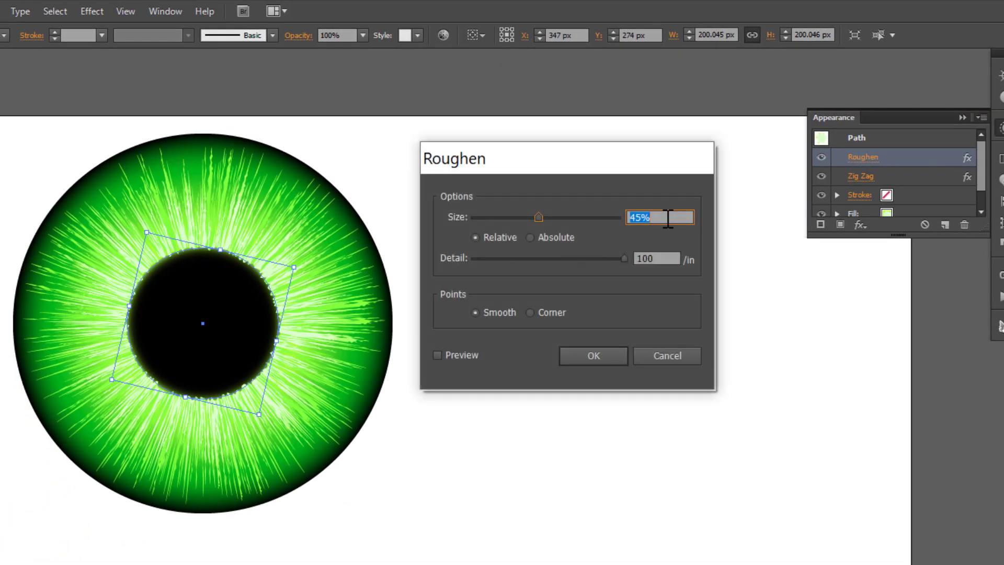
pyautogui.write('3')
pyautogui.press('Return')
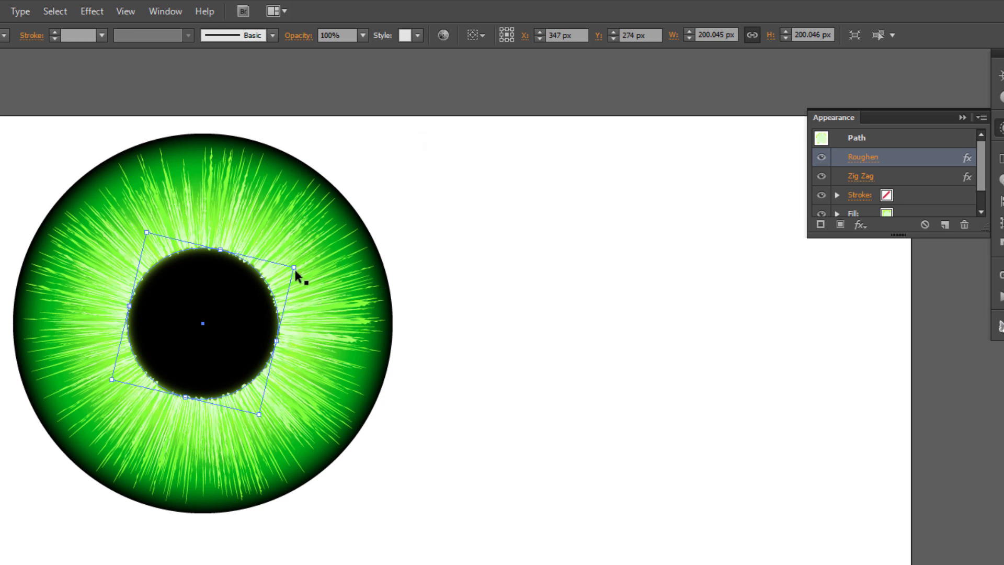
pyautogui.moveTo(298, 271); pyautogui.dragTo(309, 291)
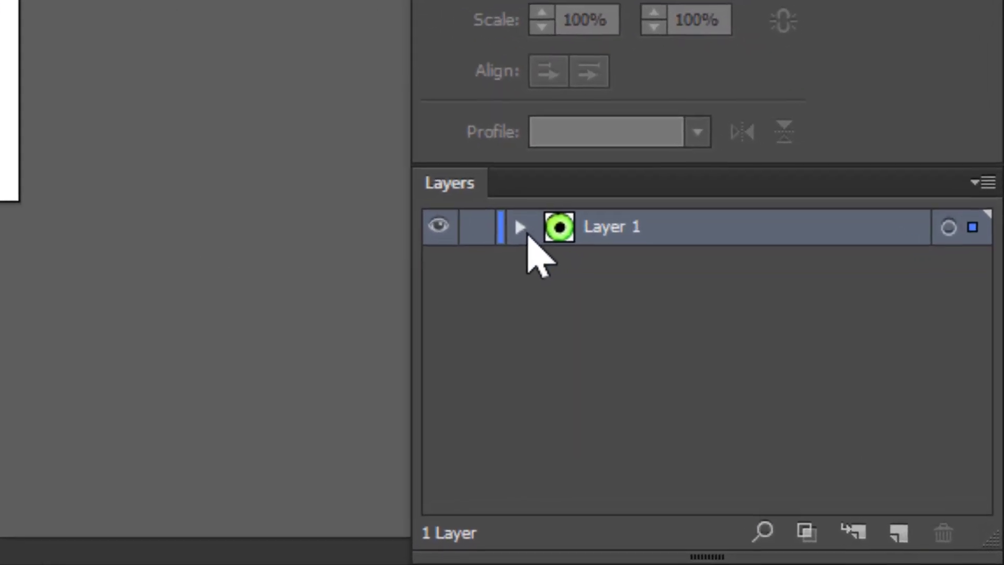
# Expand Layer 1 and group the selected light green streak paths.
pyautogui.click(690, 345)
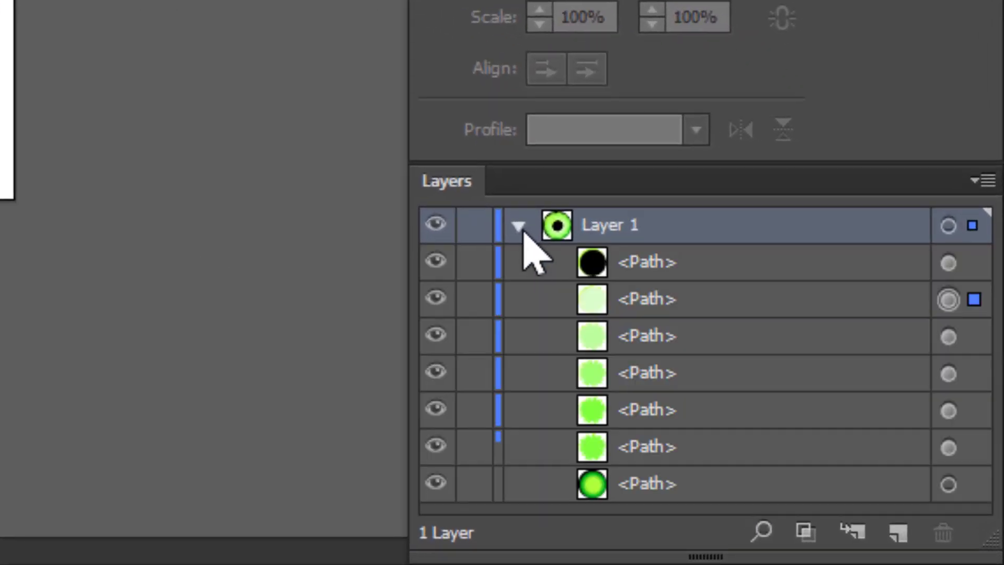
pyautogui.keyDown('shift'); pyautogui.click(954, 339); pyautogui.keyUp('shift')
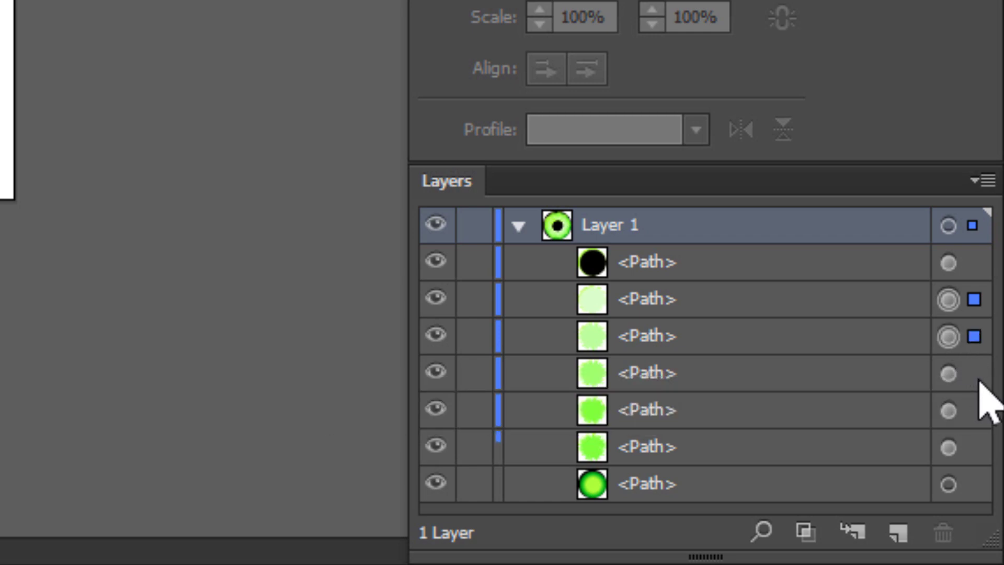
pyautogui.keyDown('shift'); pyautogui.click(951, 375); pyautogui.keyUp('shift')
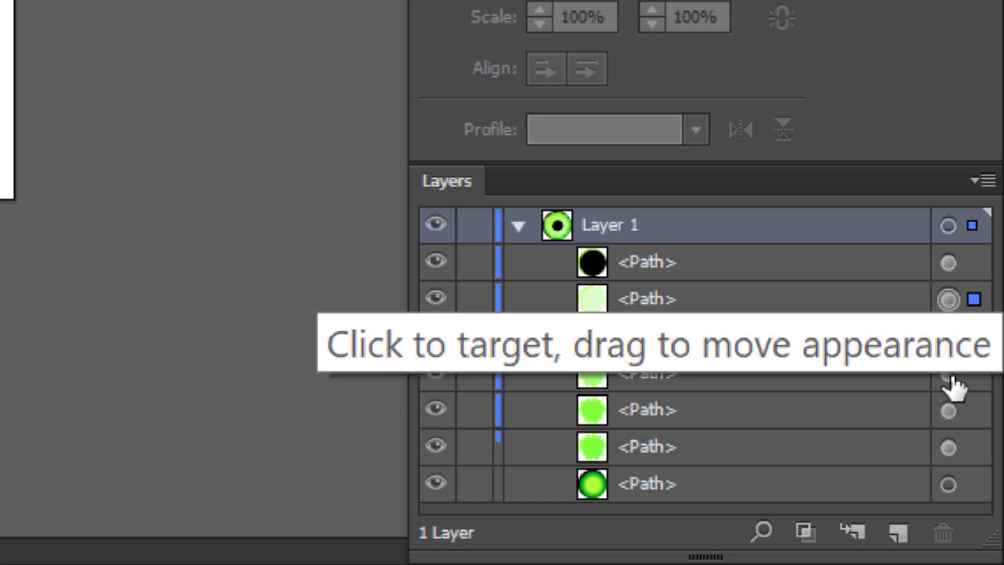
pyautogui.keyDown('shift'); pyautogui.click(951, 447); pyautogui.keyUp('shift')
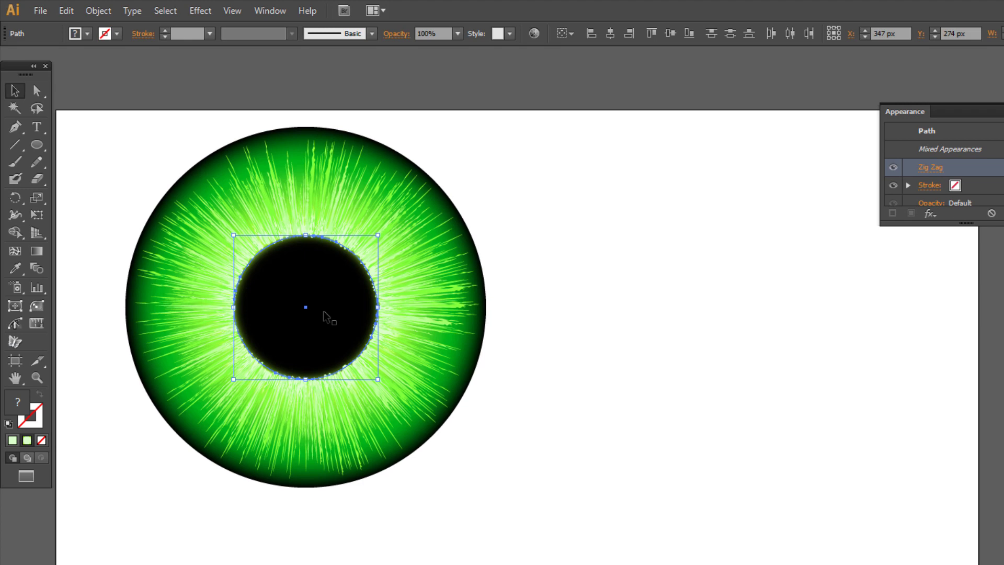
pyautogui.rightClick(325, 315)
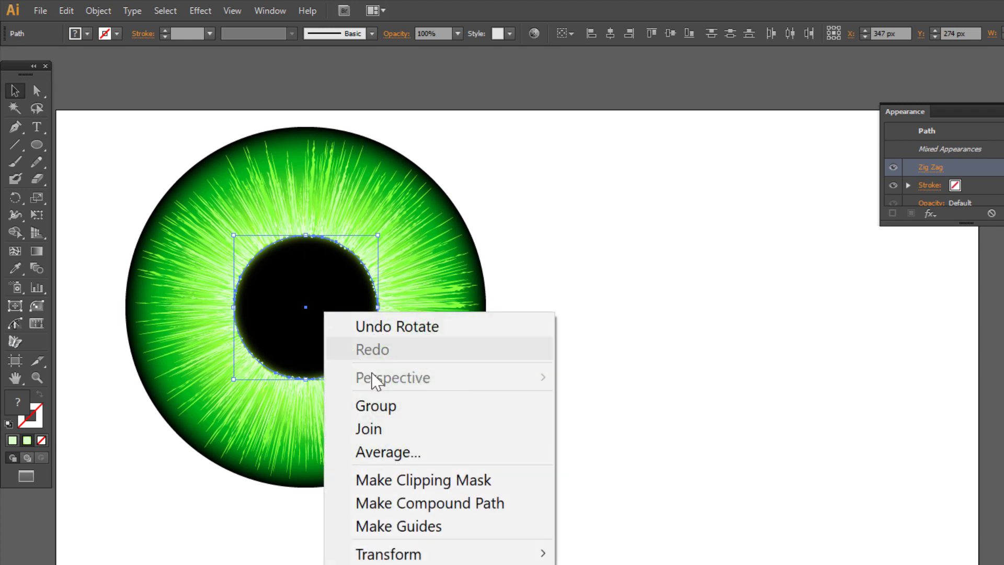
pyautogui.click(396, 407)
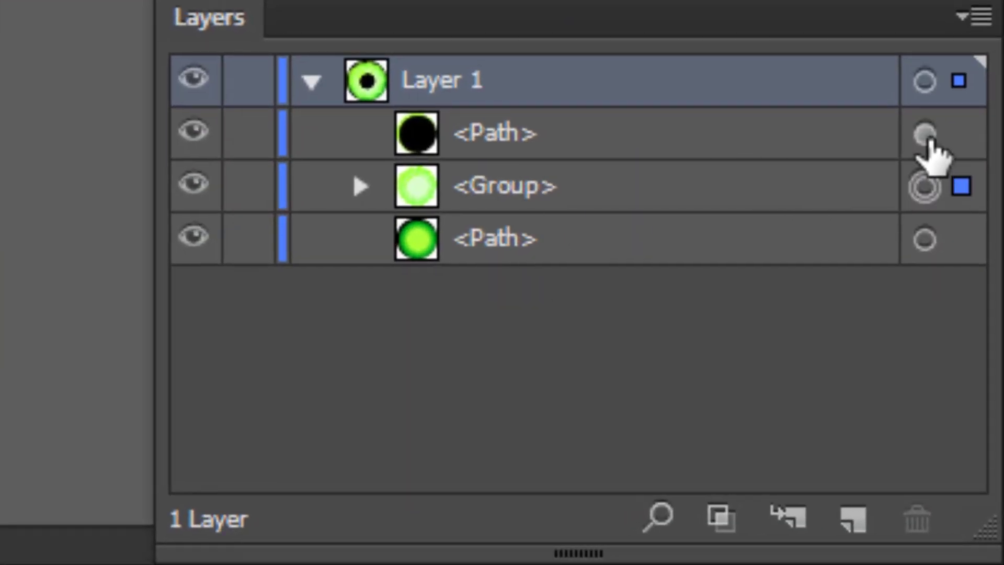
# Target the pupil, the streak group and the iris circle in the Layers panel.
pyautogui.click(925, 134)
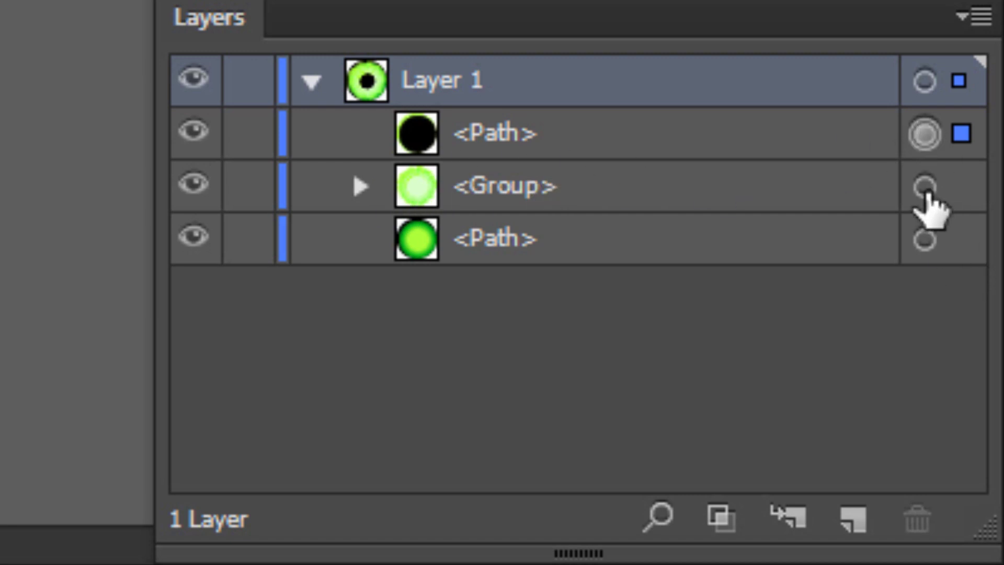
pyautogui.click(924, 185)
pyautogui.click(925, 239)
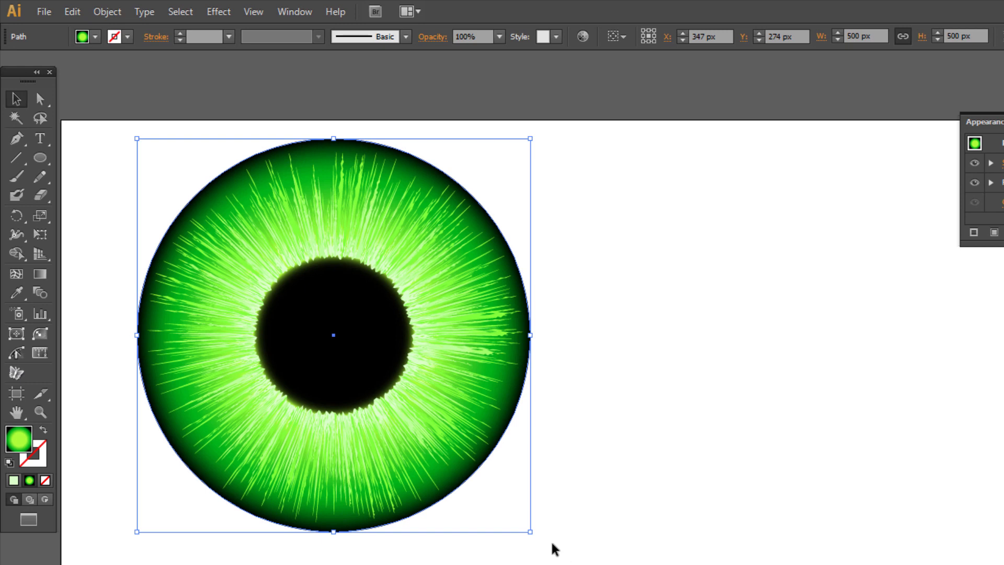
# Draw a small highlight circle at the pupil's upper-right edge.
pyautogui.click(36, 158)
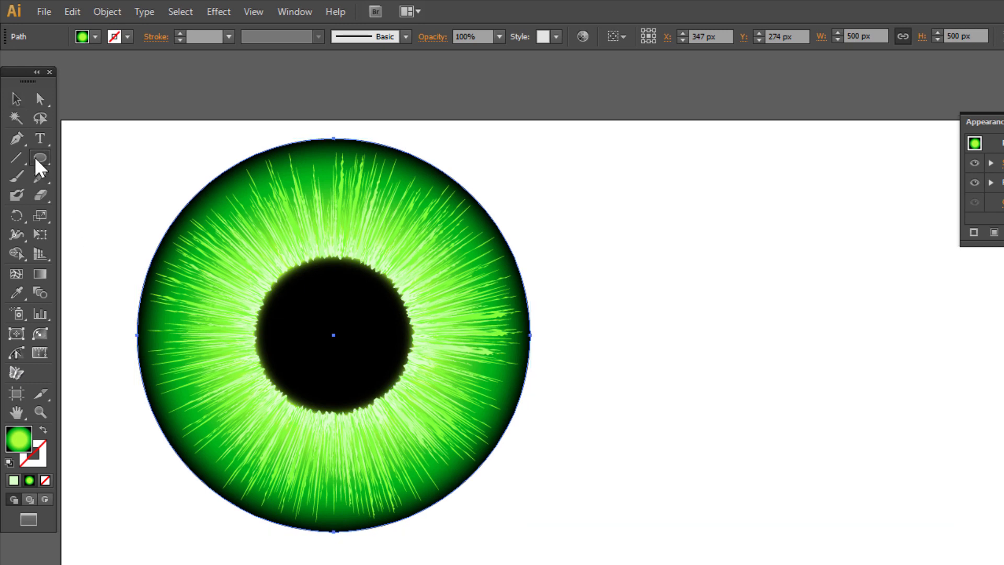
pyautogui.moveTo(390, 262); pyautogui.dragTo(391, 293)
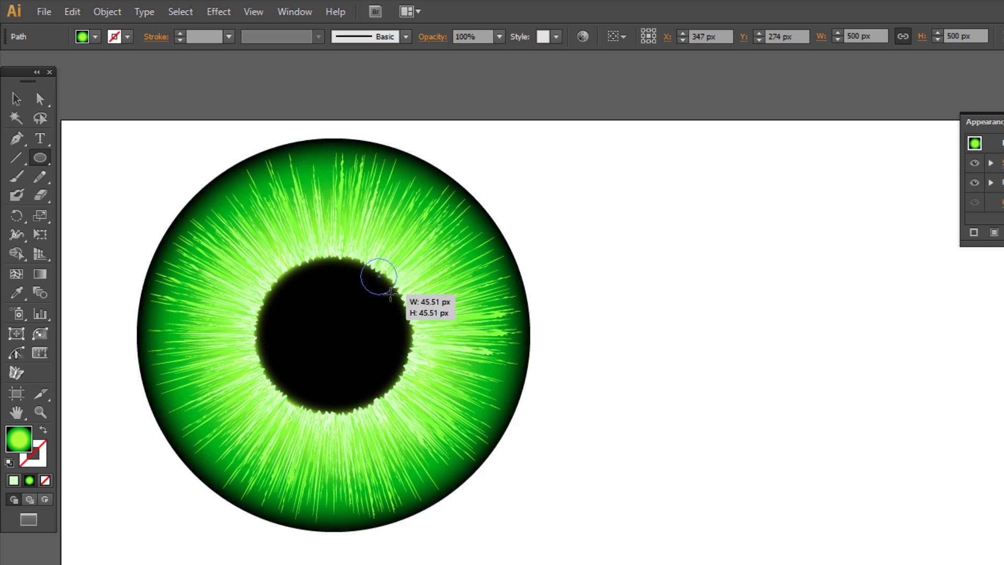
pyautogui.moveTo(391, 294); pyautogui.dragTo(390, 294)
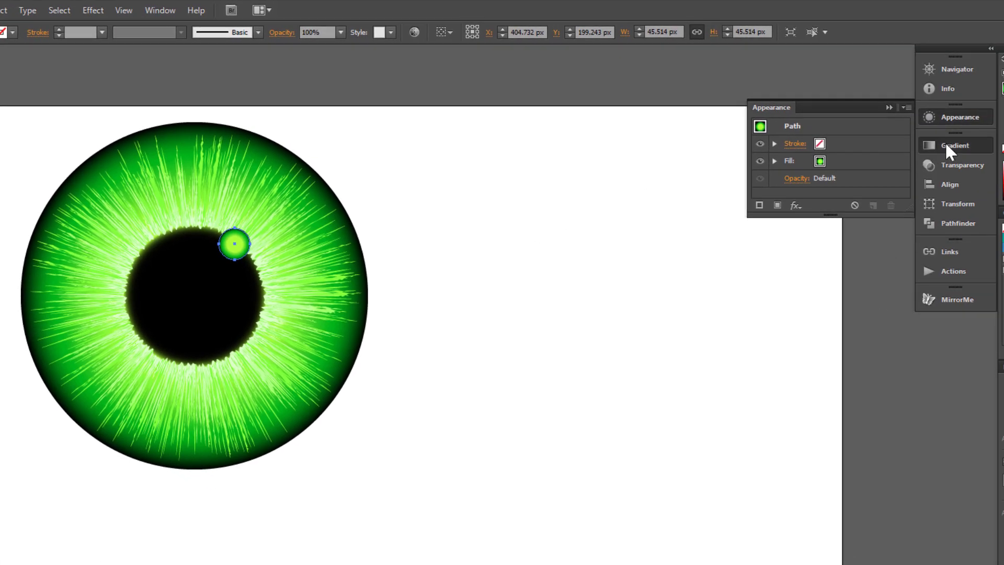
# Fill the circle with a radial White, Black gradient, midpoint 87% and white stop near 50%.
pyautogui.click(947, 148)
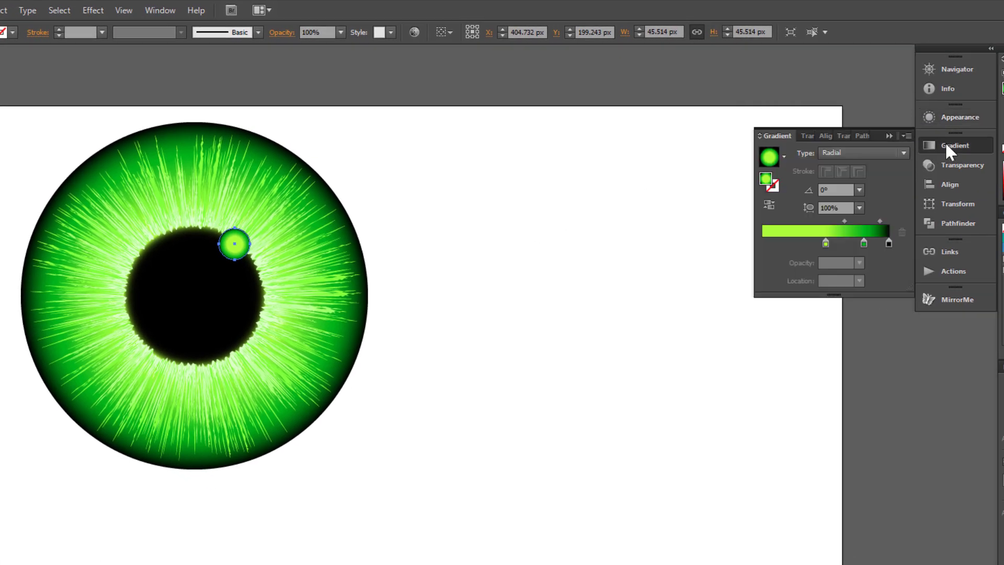
pyautogui.click(785, 155)
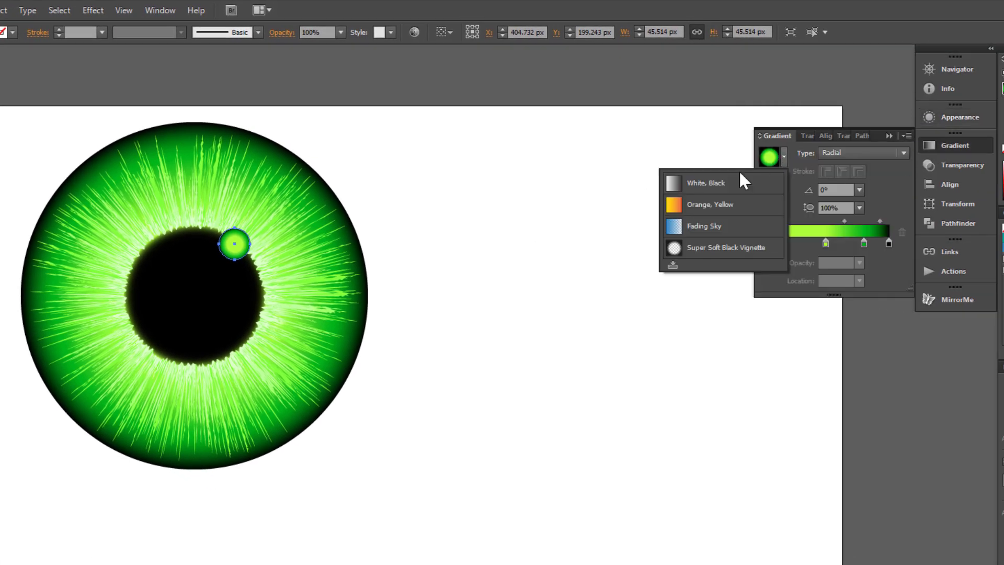
pyautogui.click(675, 185)
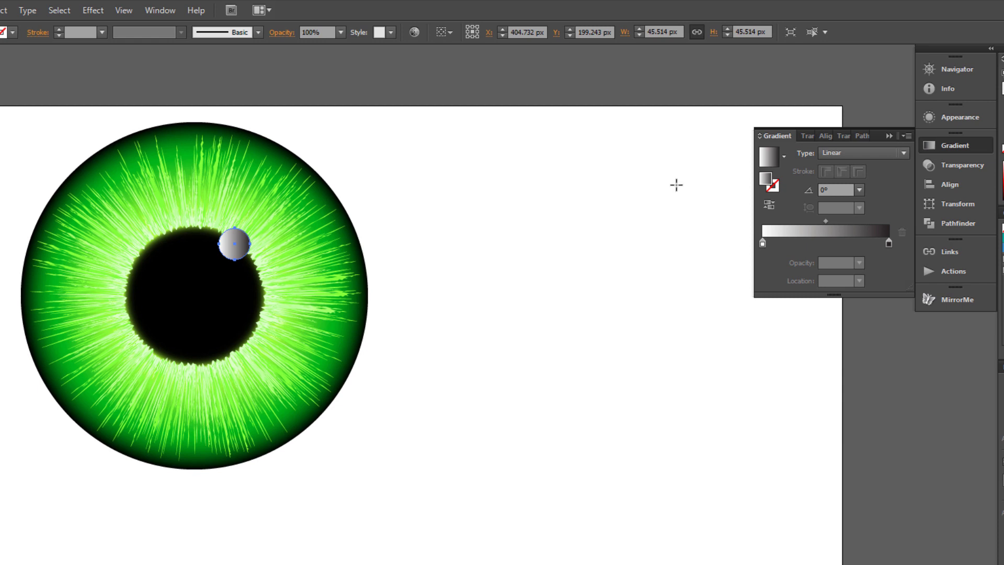
pyautogui.click(865, 147)
pyautogui.click(841, 181)
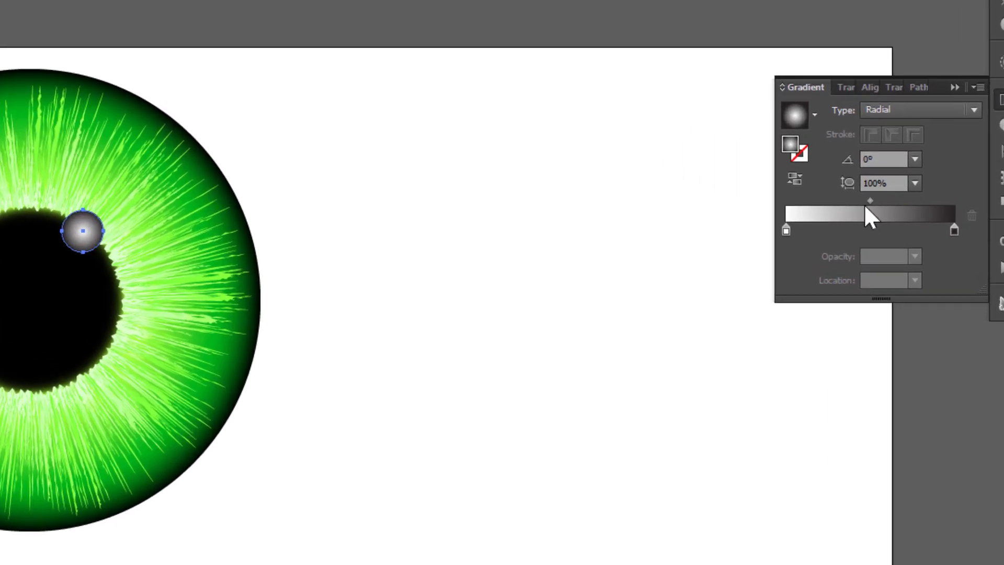
pyautogui.moveTo(876, 198); pyautogui.dragTo(958, 199)
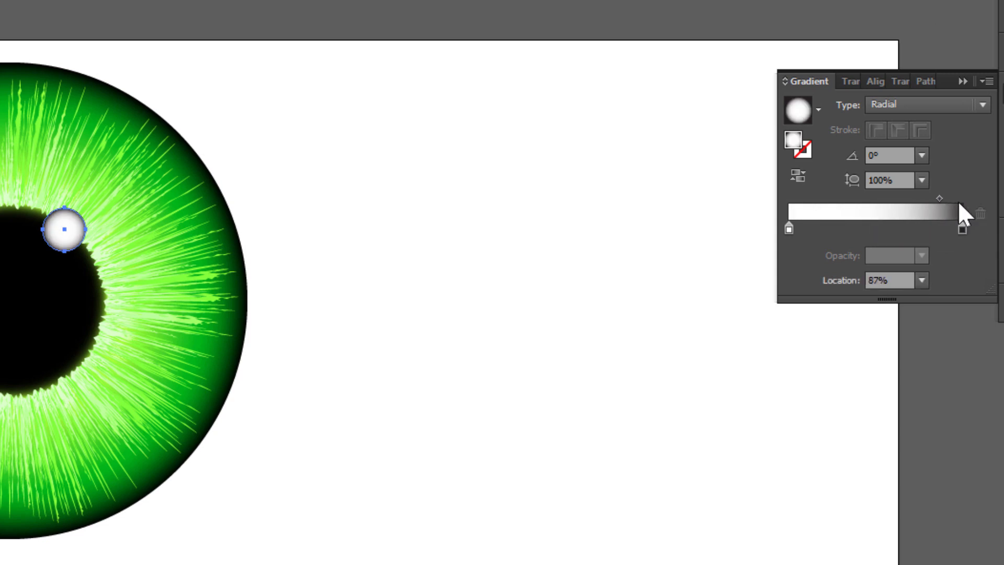
pyautogui.moveTo(791, 230)
pyautogui.mouseDown()
pyautogui.moveTo(899, 230)
pyautogui.moveTo(881, 225)
pyautogui.mouseUp()
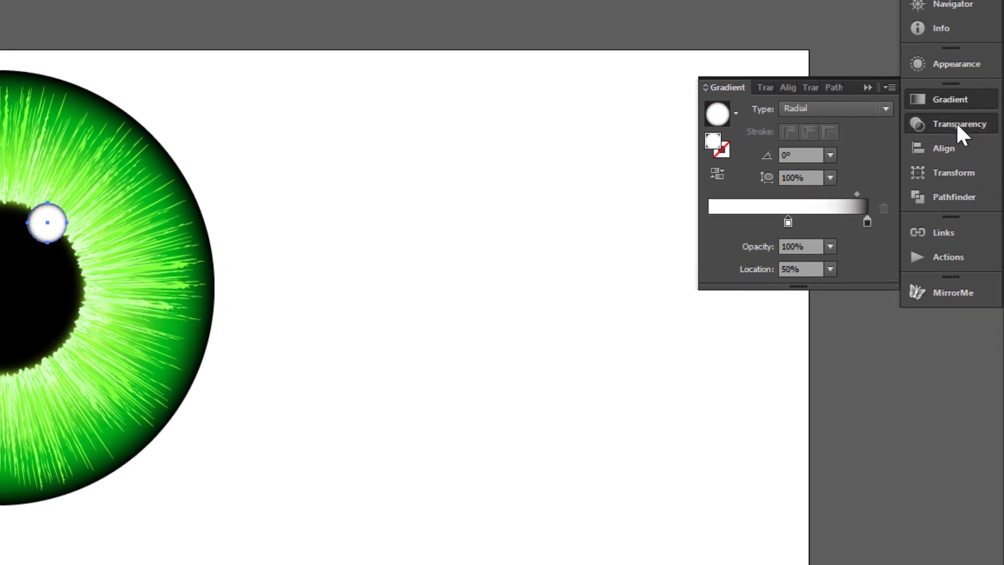
# Set the highlight's transparency blend mode to Screen.
pyautogui.click(958, 126)
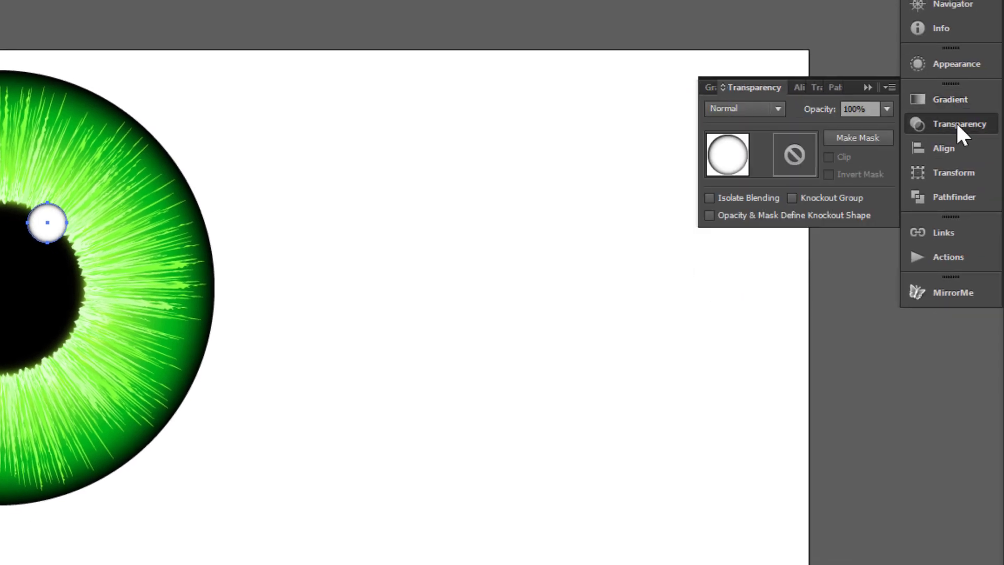
pyautogui.click(779, 108)
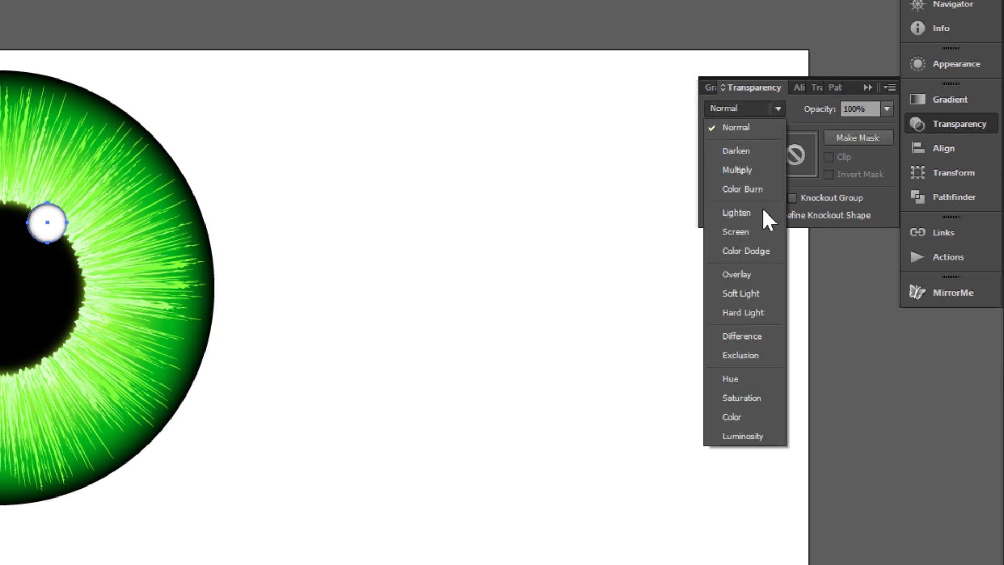
pyautogui.click(745, 231)
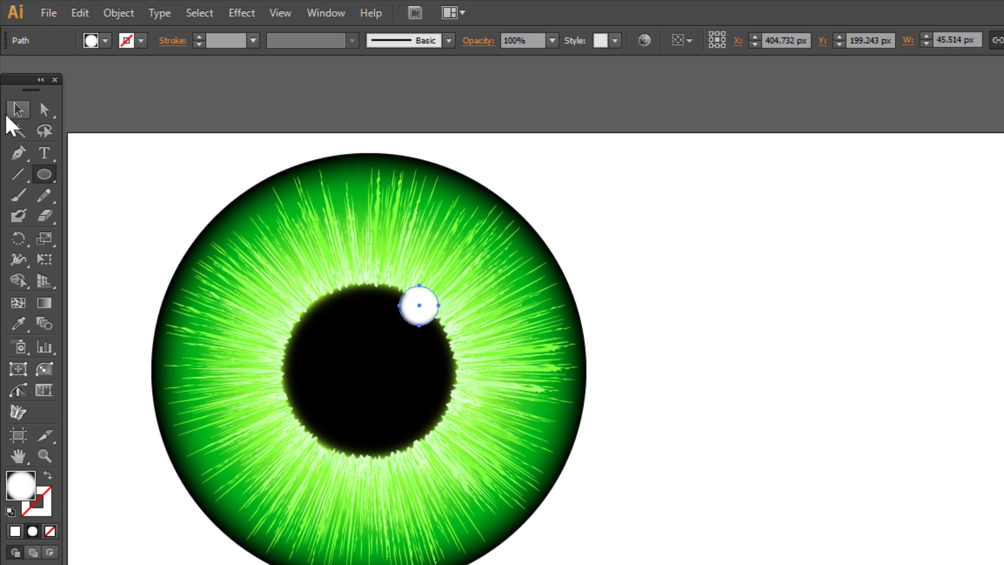
# Alt-drag a copy of the highlight to the pupil's lower-left edge and shrink it to a dot.
pyautogui.click(16, 111)
pyautogui.hotkey('ctrl', 'shift', 'a')
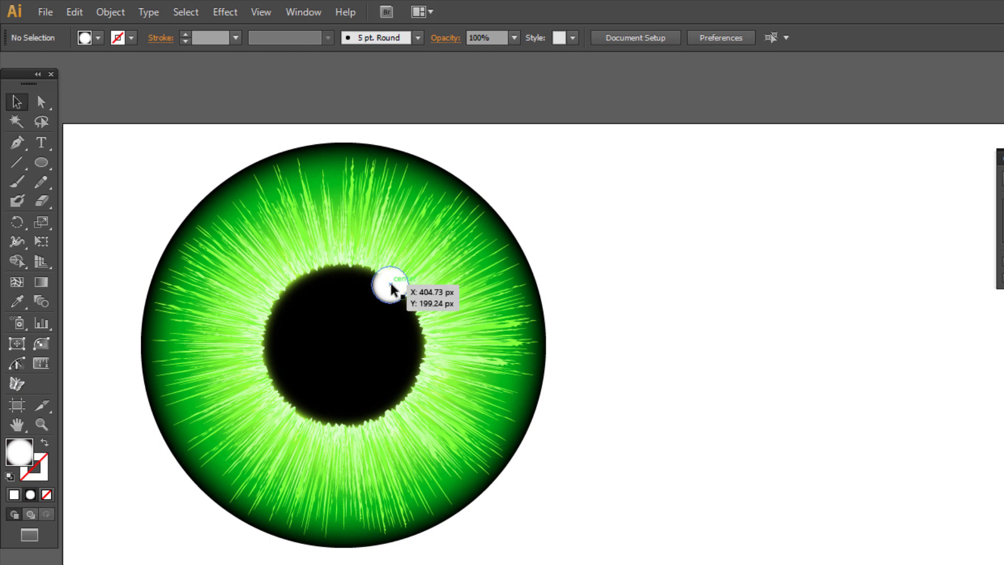
pyautogui.moveTo(397, 291); pyautogui.dragTo(325, 421)
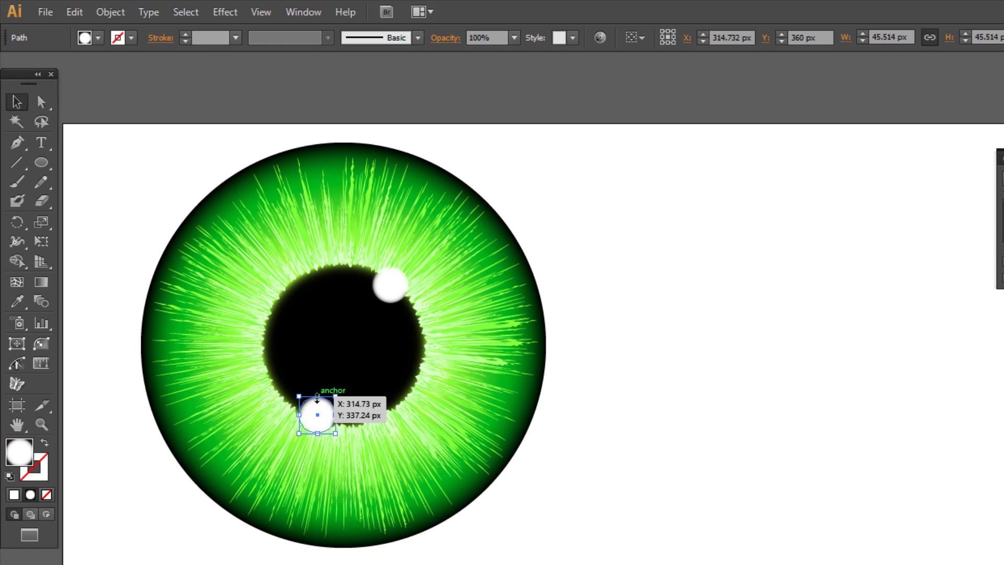
pyautogui.moveTo(317, 397); pyautogui.dragTo(317, 414)
pyautogui.click(590, 423)
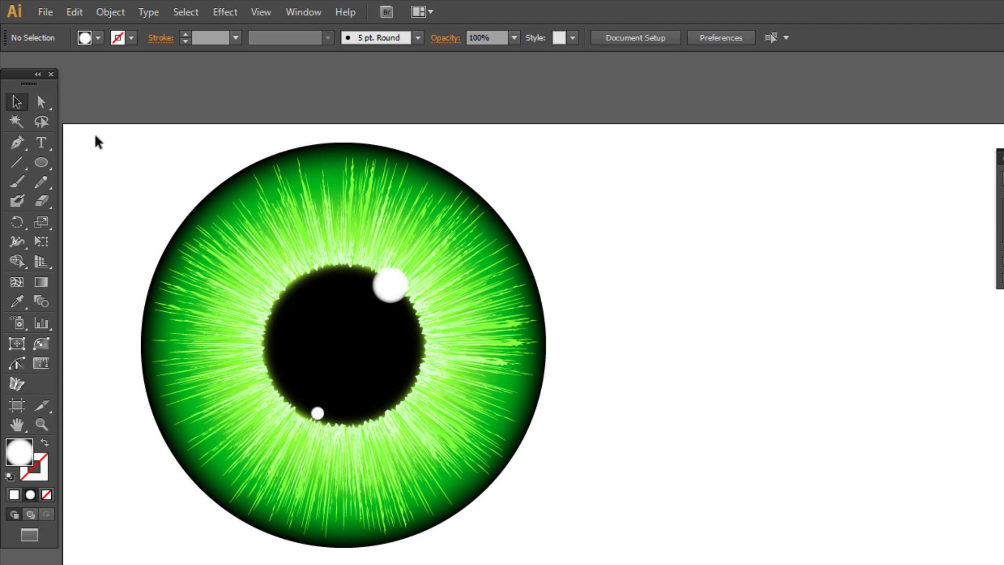
# Marquee-select all parts of the green eye and group them.
pyautogui.moveTo(92, 135)
pyautogui.mouseDown()
pyautogui.moveTo(713, 564)
pyautogui.moveTo(380, 345)
pyautogui.mouseUp()
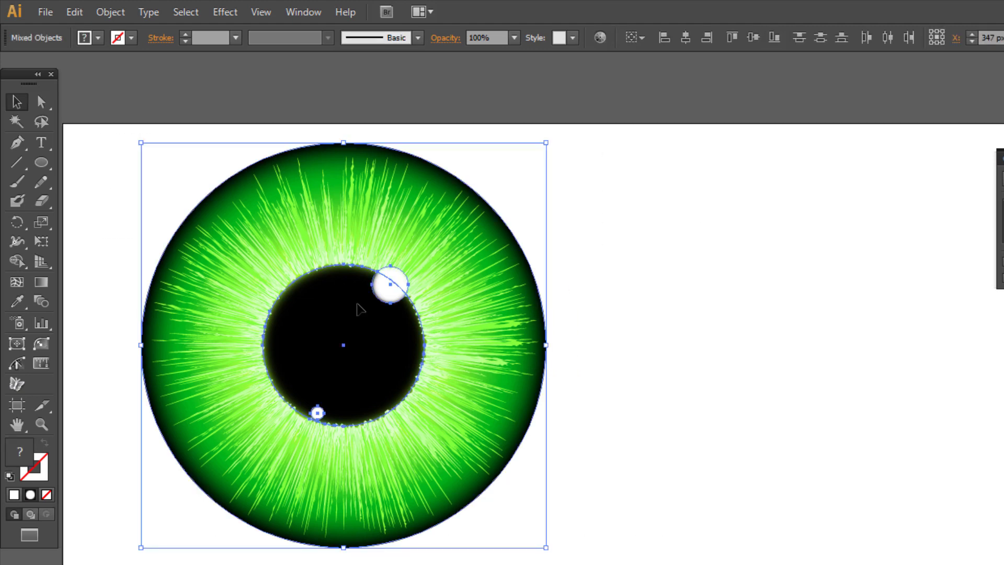
pyautogui.rightClick(358, 310)
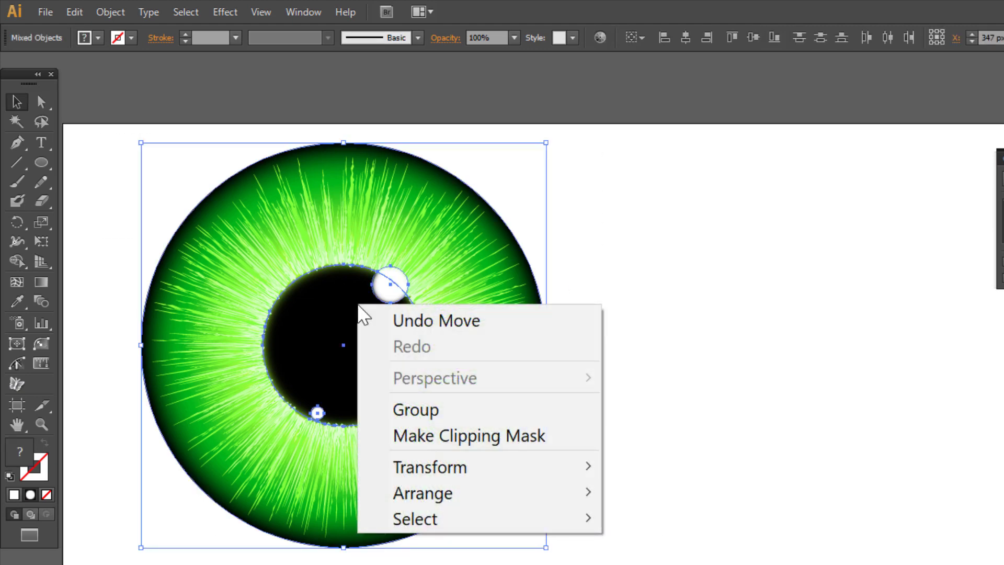
pyautogui.click(442, 418)
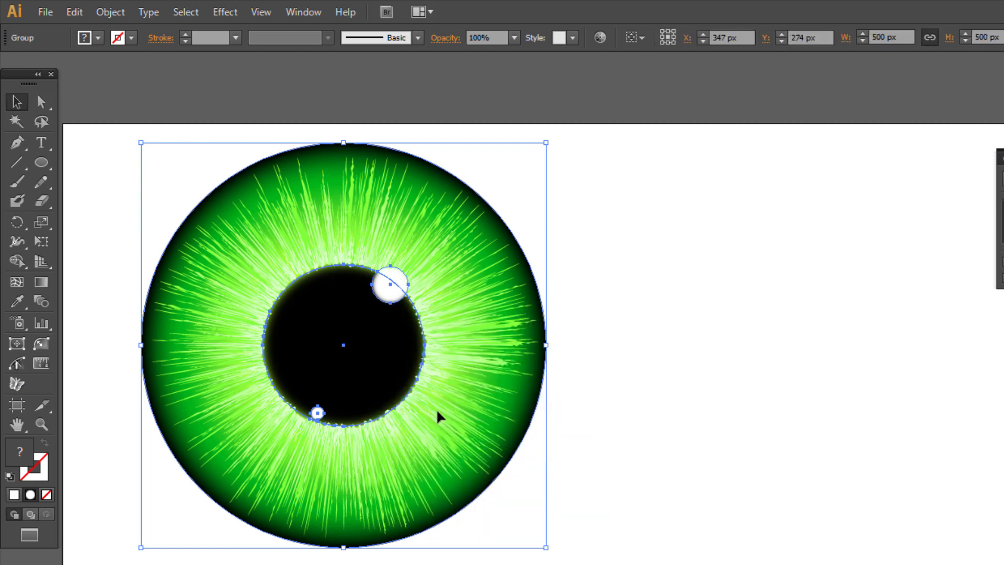
# Expand the grouped eye's appearance into plain paths with Object > Expand Appearance.
pyautogui.click(111, 12)
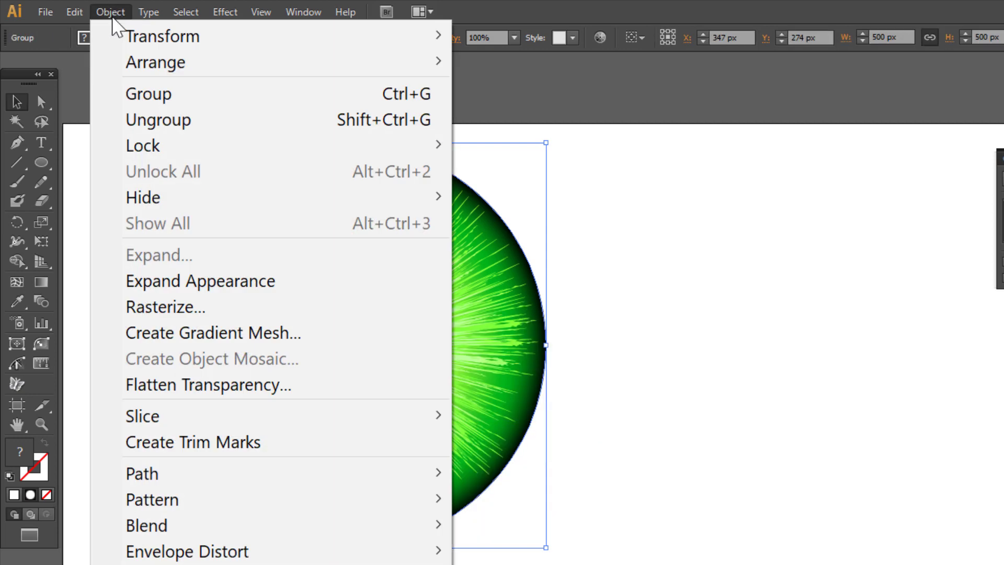
pyautogui.click(254, 289)
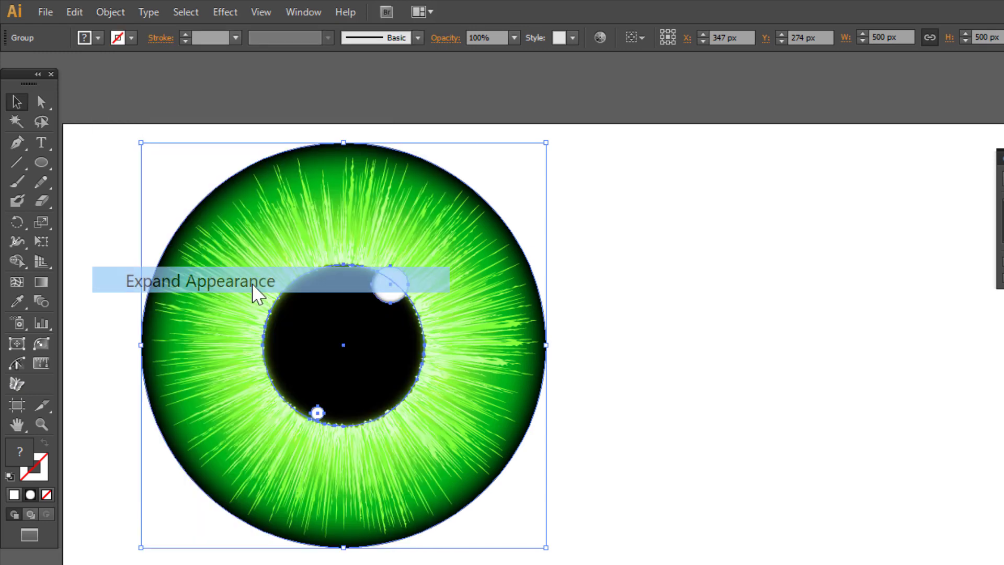
pyautogui.click(584, 267)
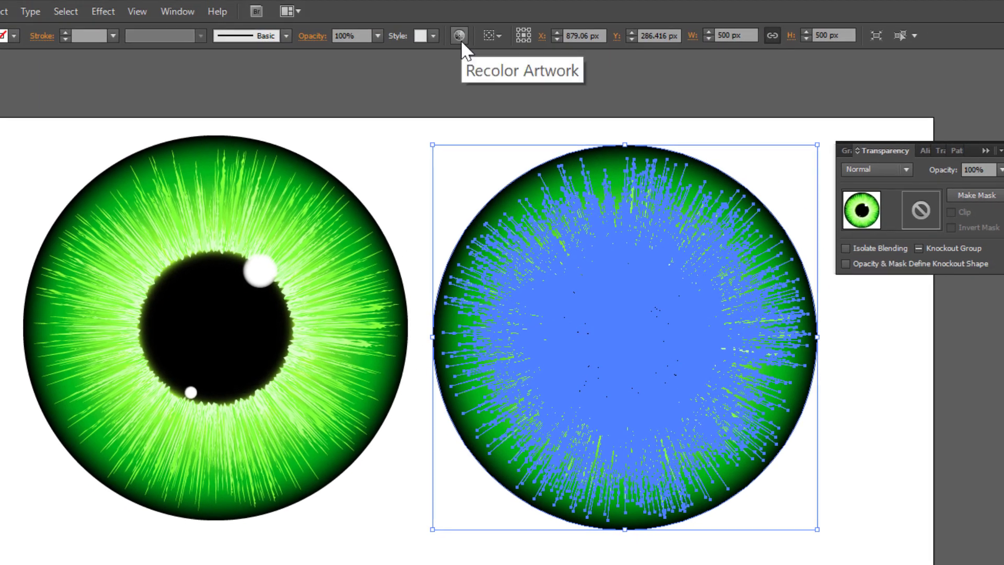
# In Recolor Artwork, link harmony colours and shift the copied eye's hue to about 343° red.
pyautogui.click(462, 40)
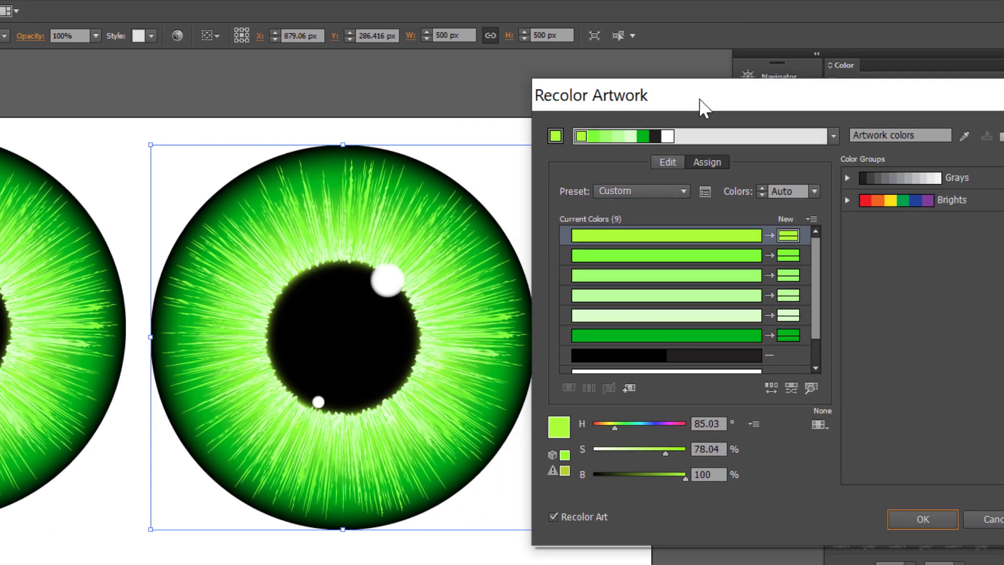
pyautogui.moveTo(818, 145); pyautogui.dragTo(627, 108)
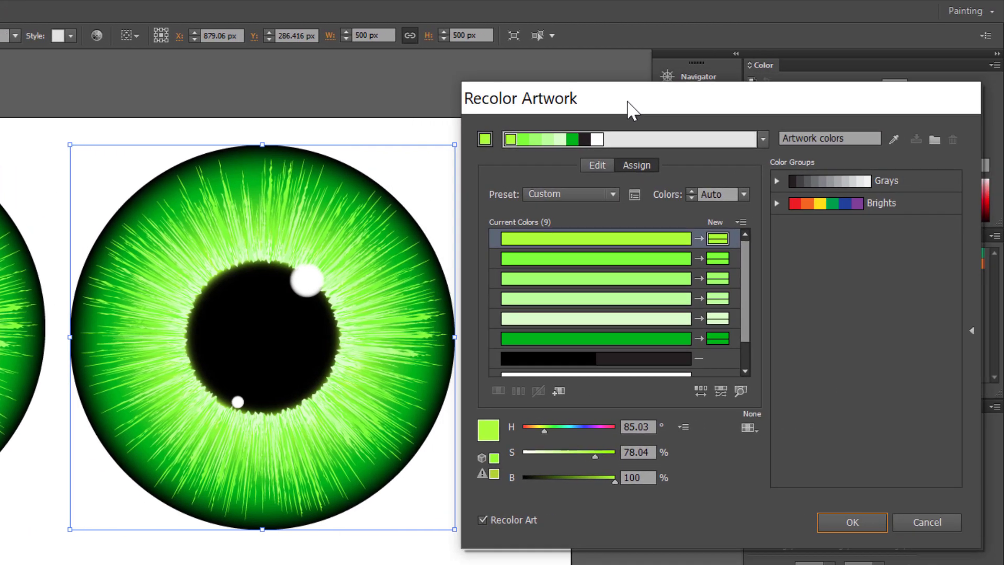
pyautogui.click(596, 164)
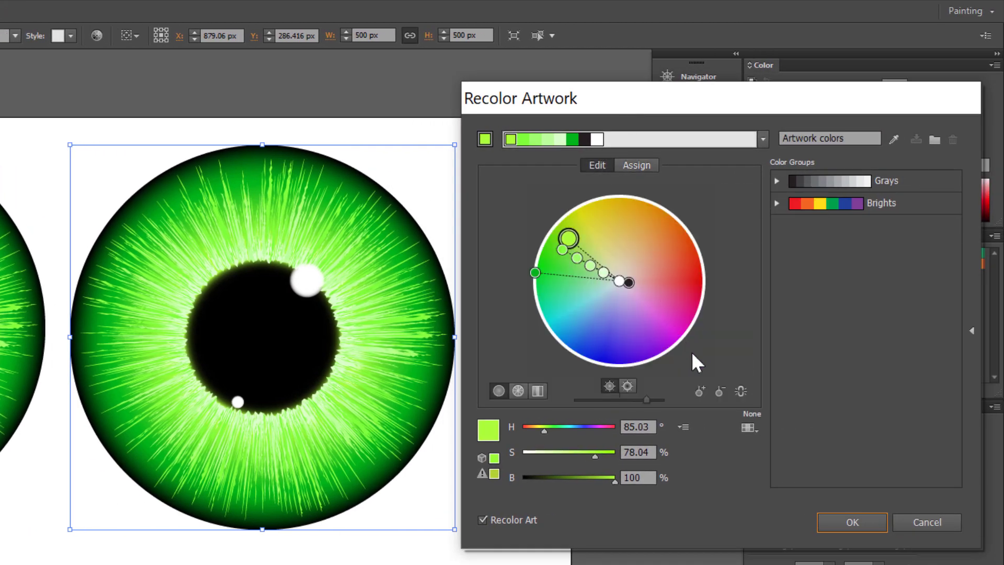
pyautogui.click(741, 391)
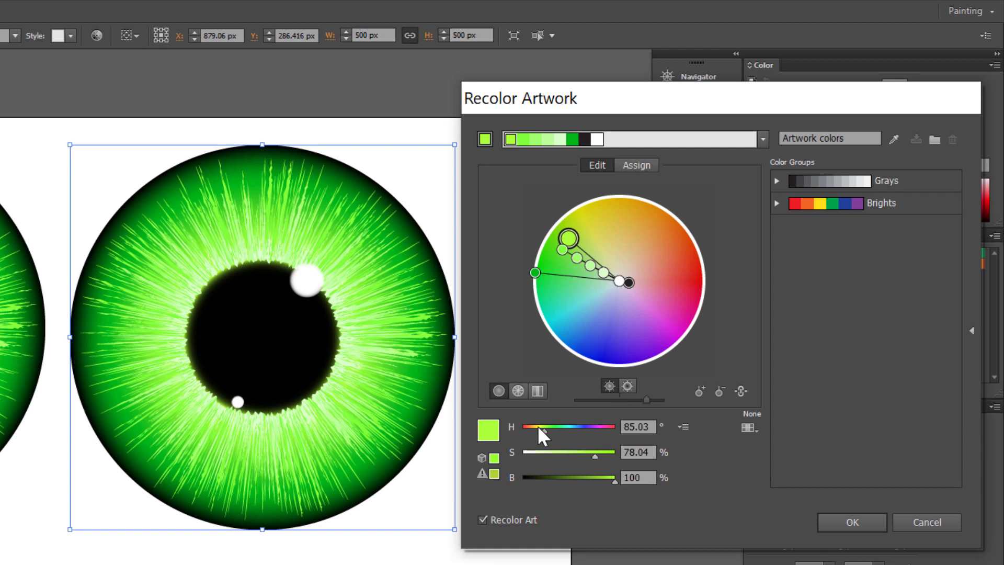
pyautogui.moveTo(544, 431)
pyautogui.mouseDown()
pyautogui.moveTo(518, 429)
pyautogui.moveTo(621, 429)
pyautogui.moveTo(528, 430)
pyautogui.mouseUp()
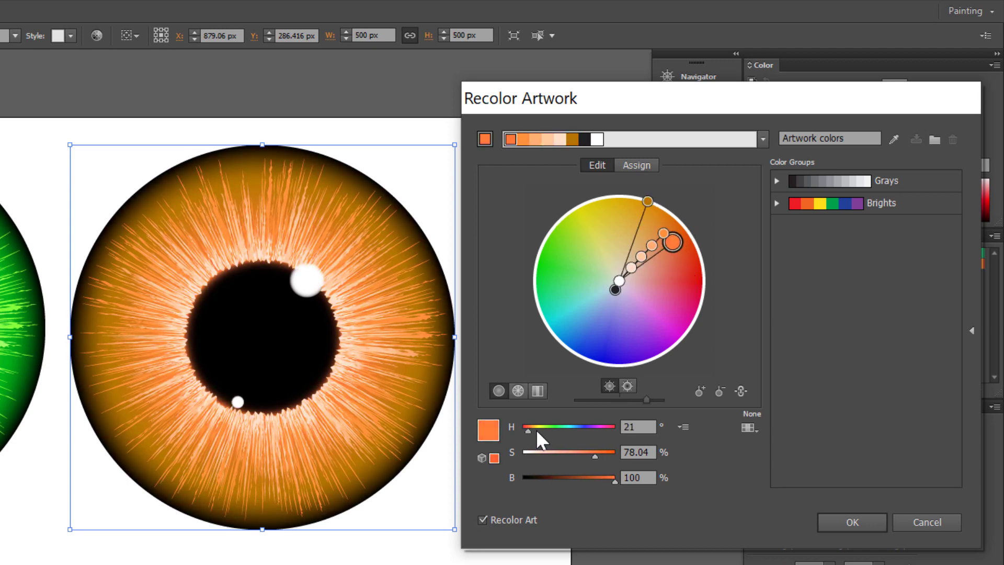
pyautogui.click(602, 428)
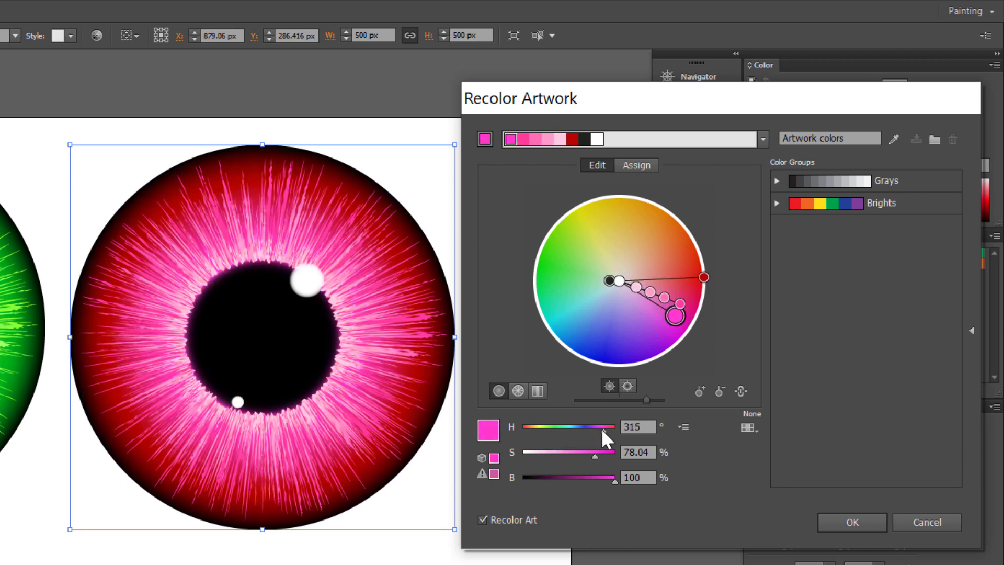
pyautogui.moveTo(601, 428); pyautogui.dragTo(610, 429)
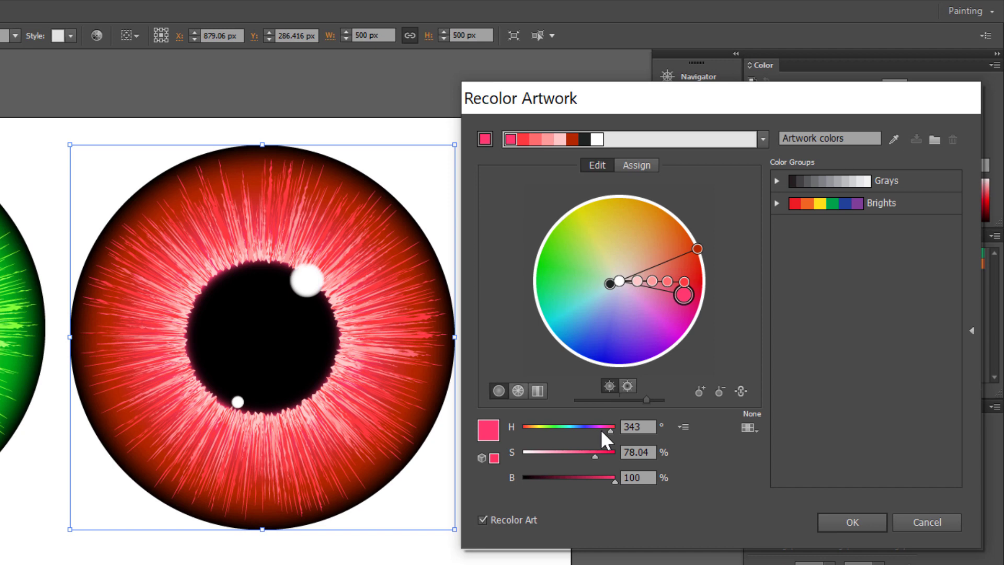
# Apply the red recolour, then scale both eyes down and move them left.
pyautogui.click(846, 523)
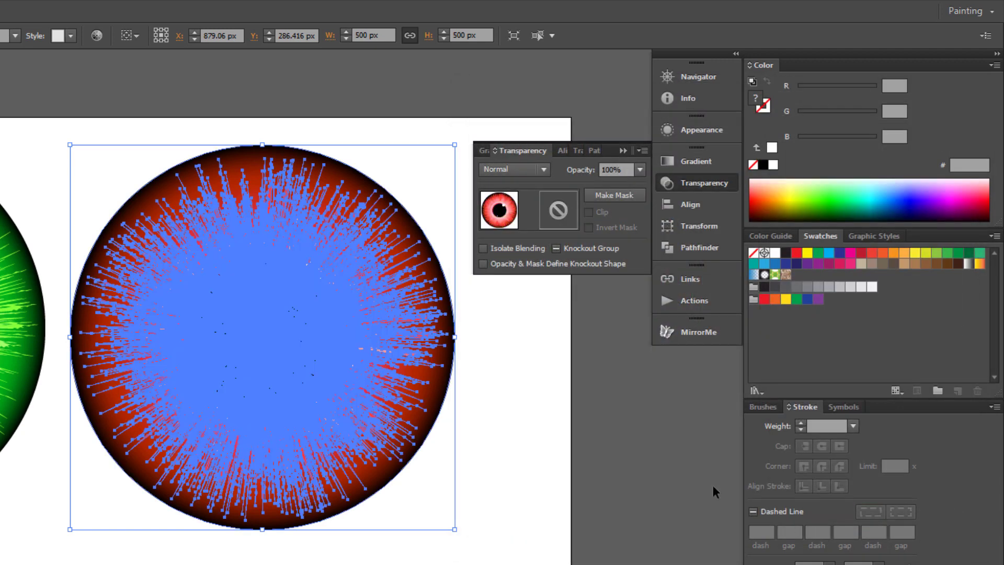
pyautogui.click(550, 369)
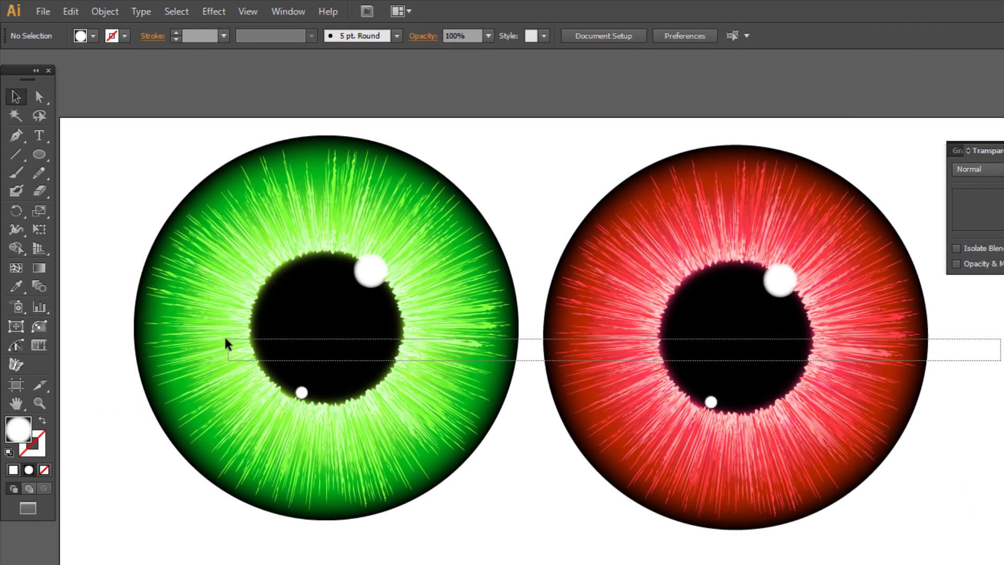
pyautogui.hotkey('ctrl', 'a')
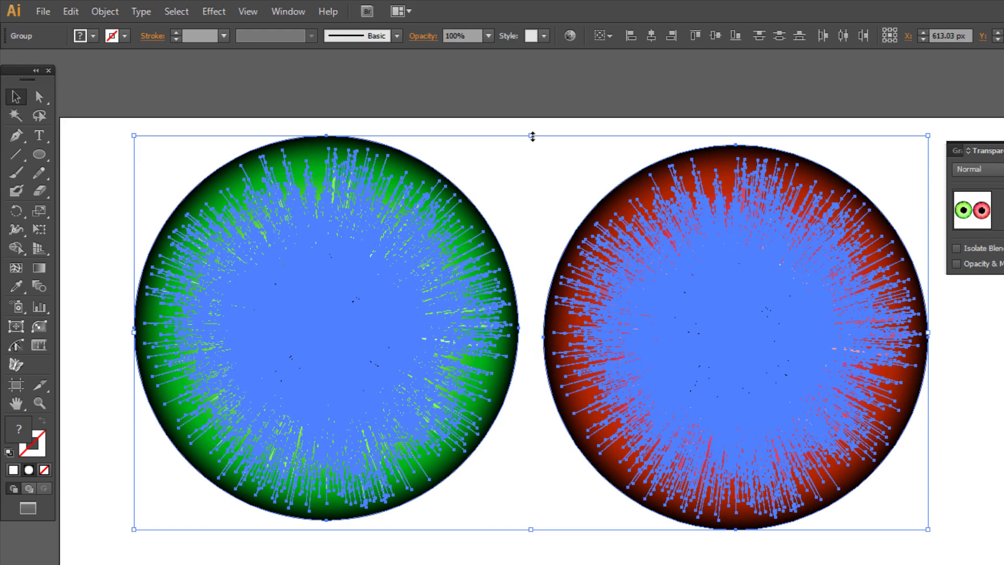
pyautogui.moveTo(531, 136); pyautogui.dragTo(531, 273)
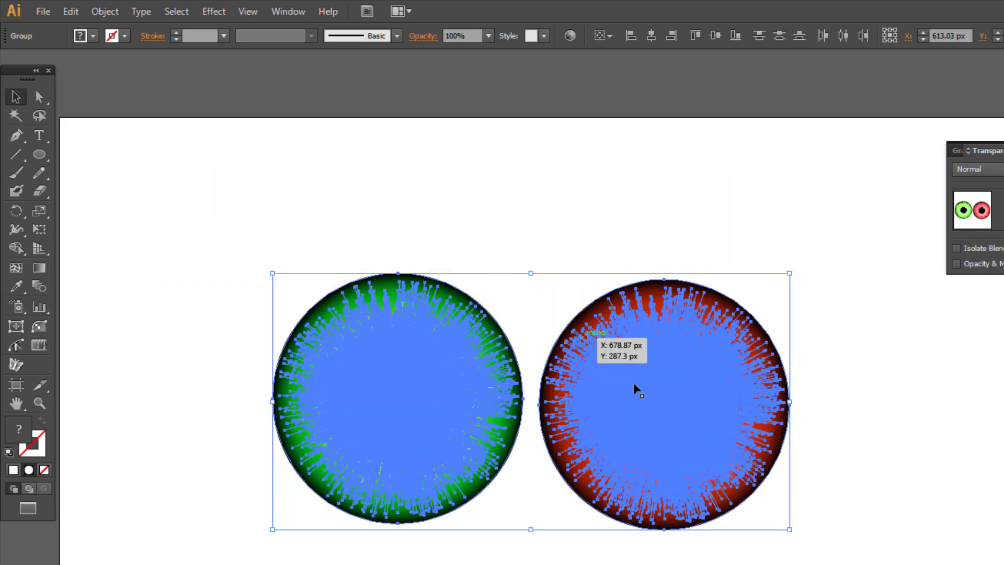
pyautogui.moveTo(636, 390); pyautogui.dragTo(452, 383)
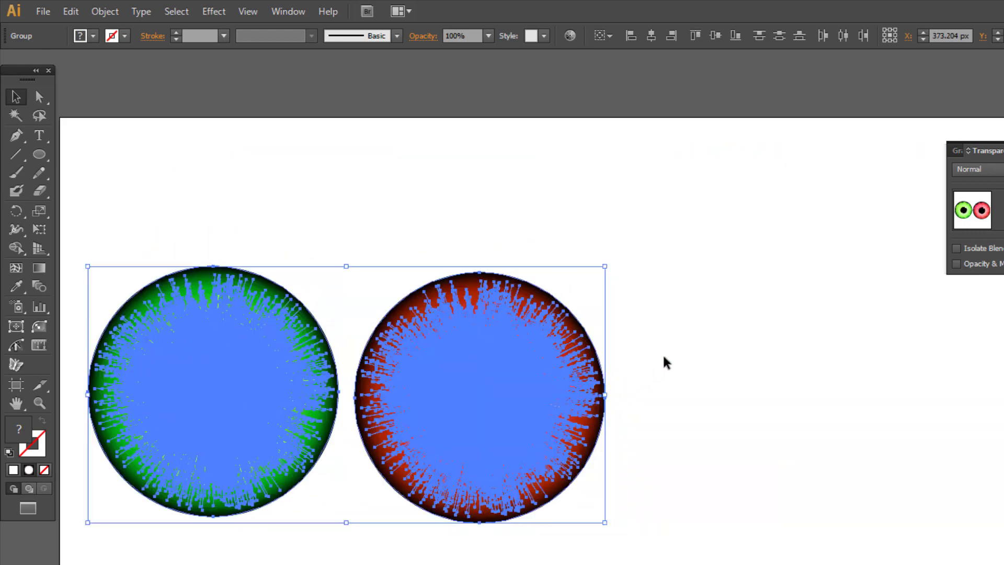
pyautogui.click(572, 562)
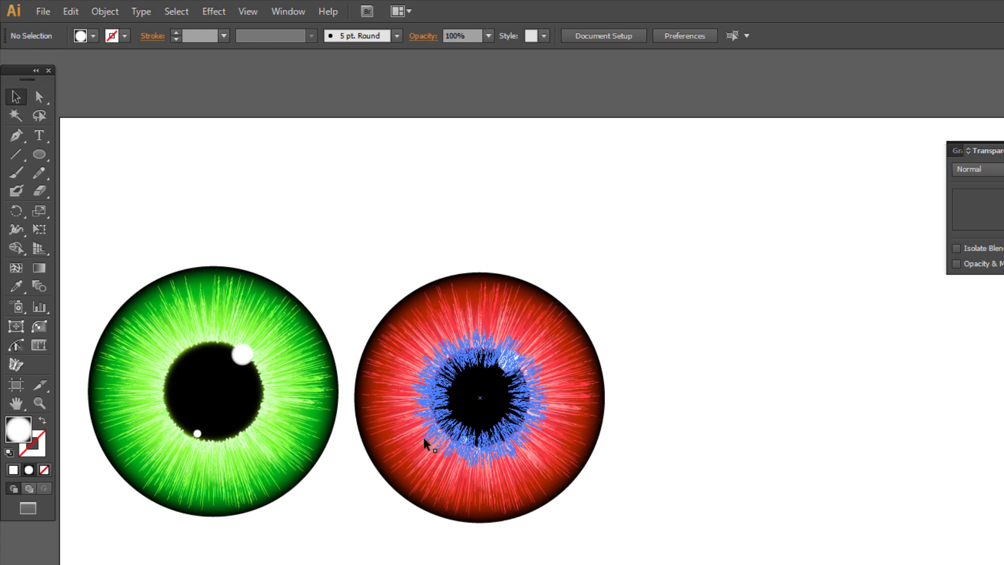
# Alt-drag a copy of the red eye to its right and select the new copy.
pyautogui.moveTo(412, 442); pyautogui.dragTo(683, 442)
pyautogui.click(886, 329)
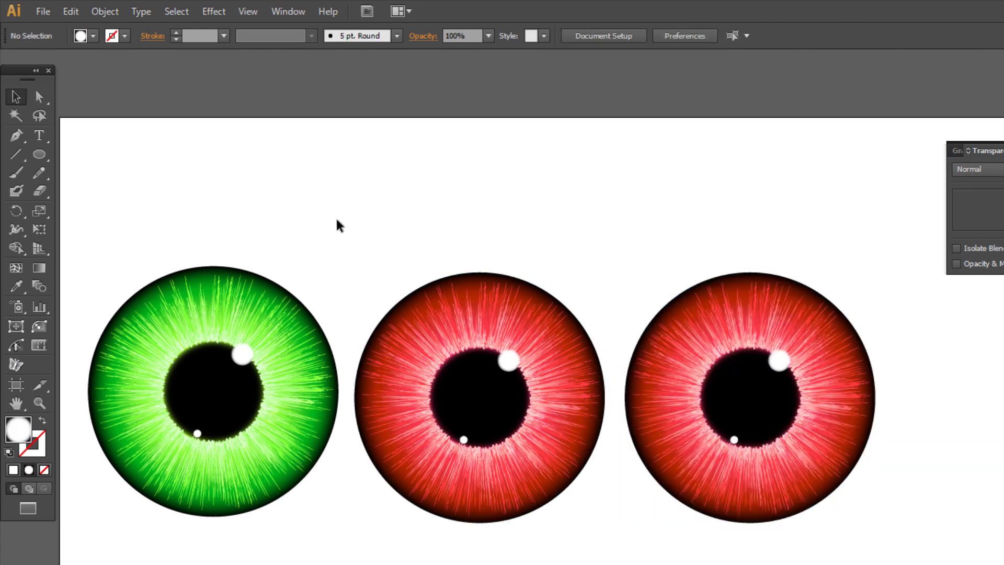
pyautogui.click(723, 339)
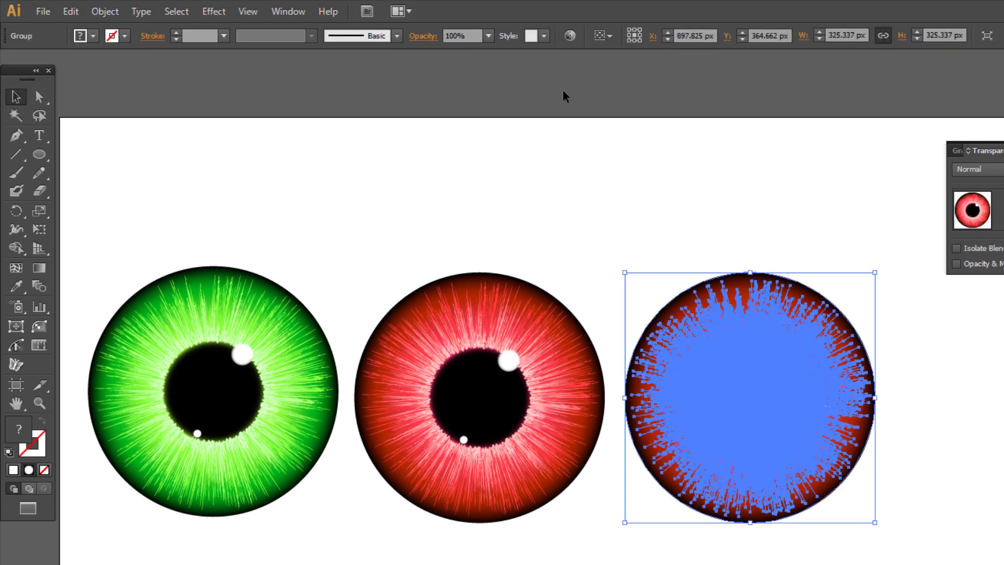
# Recolour the third eye blue in Recolor Artwork, with linked harmony colours at hue about 206°.
pyautogui.click(570, 37)
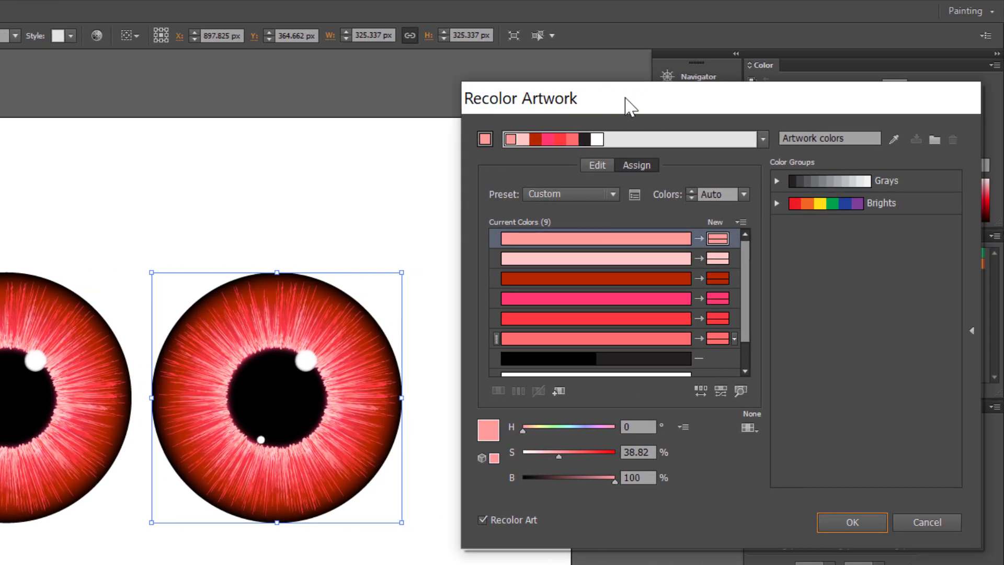
pyautogui.moveTo(628, 105); pyautogui.dragTo(591, 125)
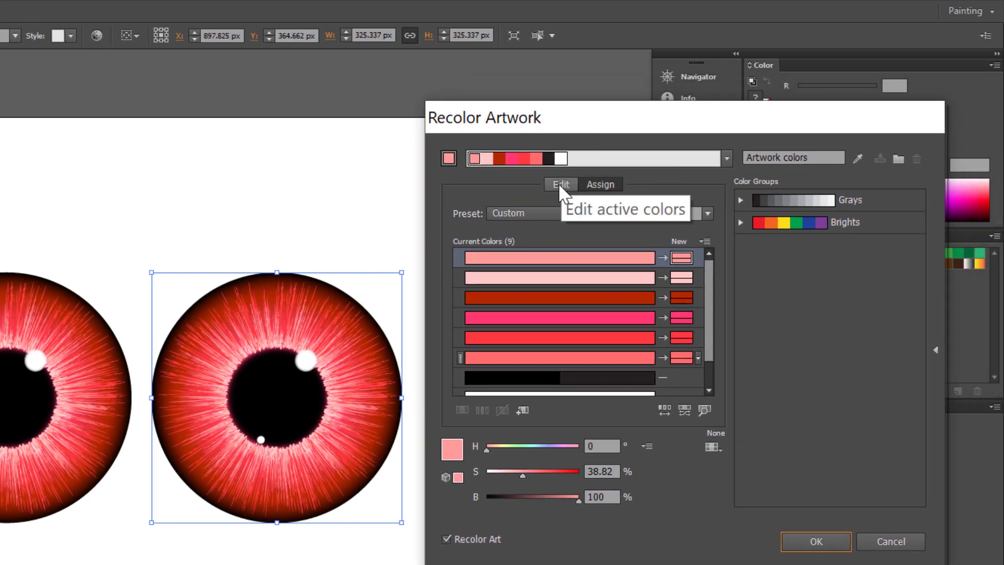
pyautogui.click(562, 189)
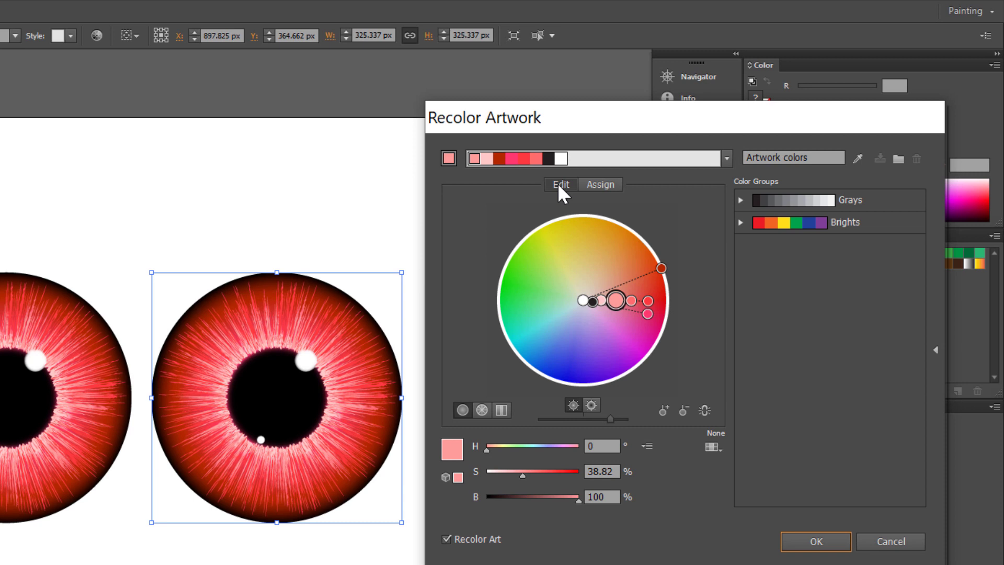
pyautogui.click(705, 414)
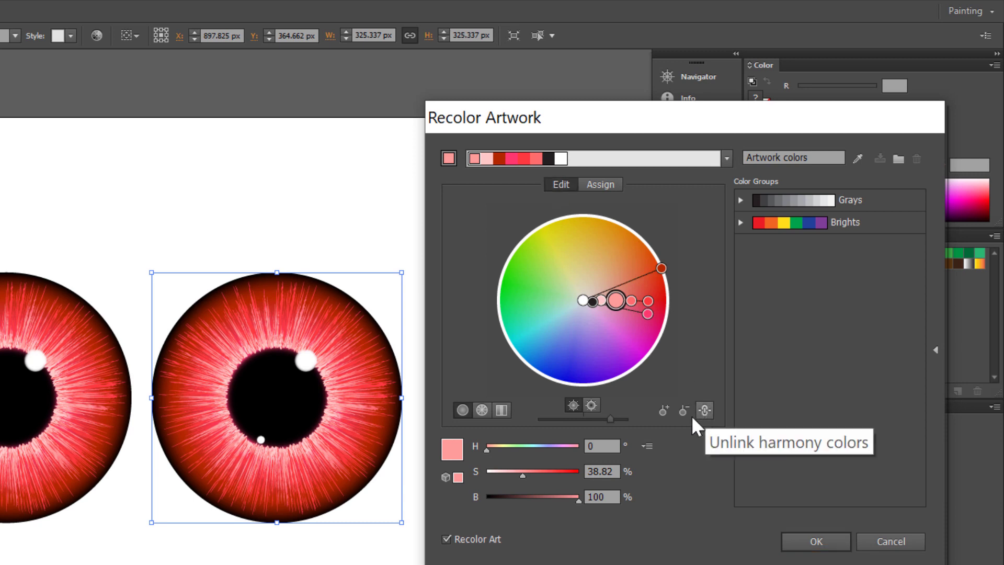
pyautogui.click(522, 450)
pyautogui.moveTo(522, 453); pyautogui.dragTo(538, 461)
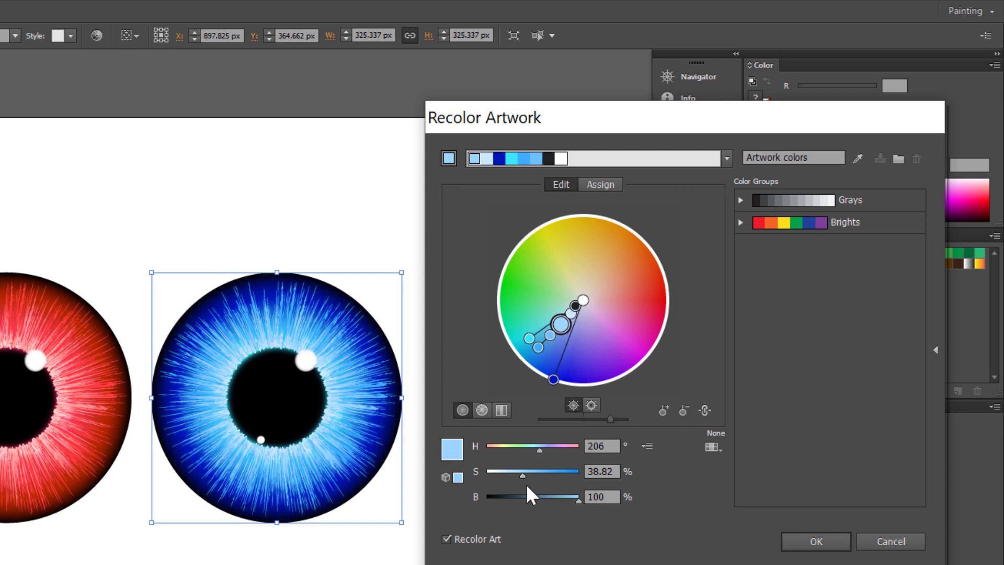
pyautogui.click(821, 543)
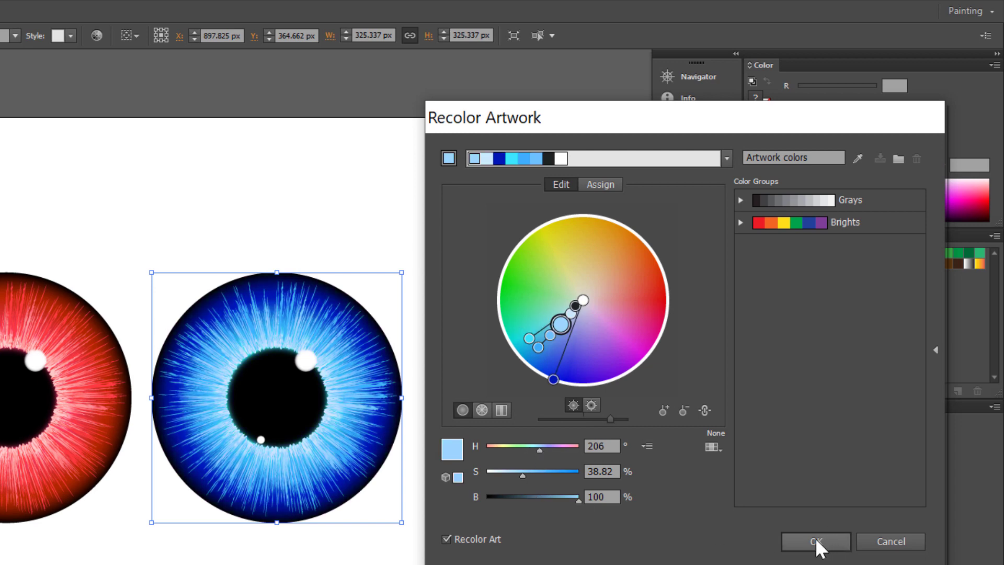
# Zoom in on the blue eye and target its inner iris-fibre <Group> in the Layers panel.
pyautogui.click(247, 227)
pyautogui.moveTo(68, 180); pyautogui.dragTo(690, 520)
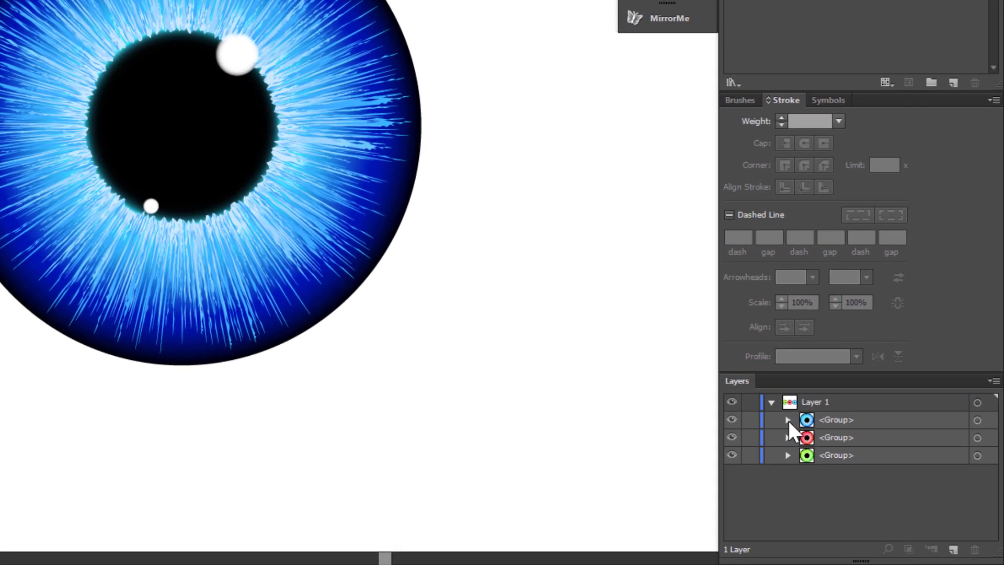
pyautogui.click(807, 432)
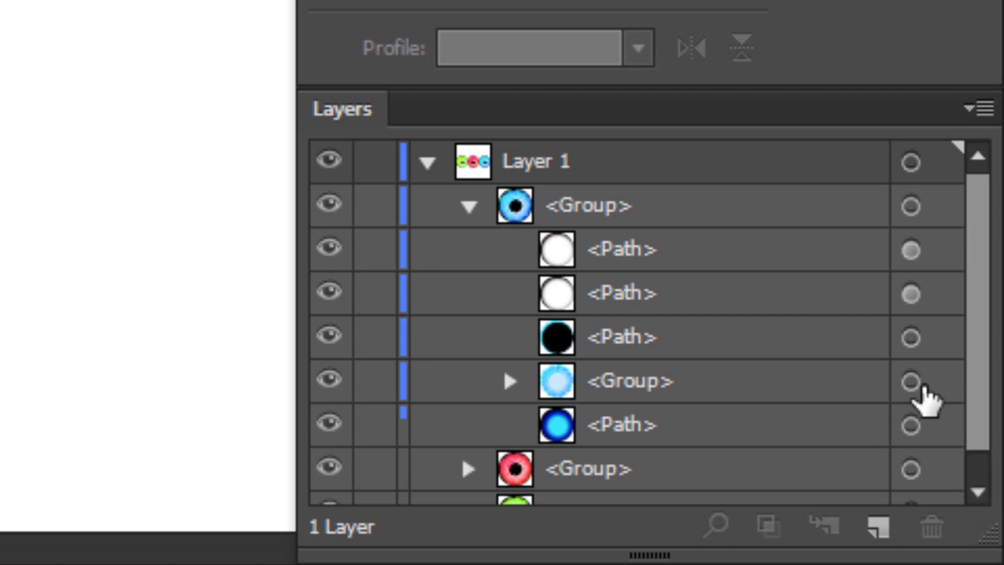
pyautogui.click(914, 383)
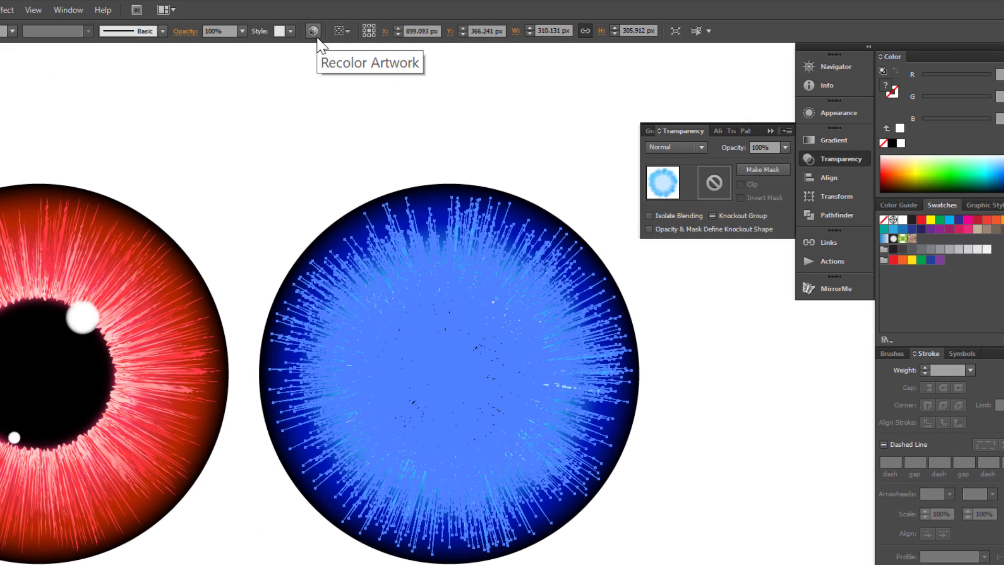
# In Recolor Artwork, link harmony colours and set the iris fibres to H 210, S 86, B 98.
pyautogui.click(309, 41)
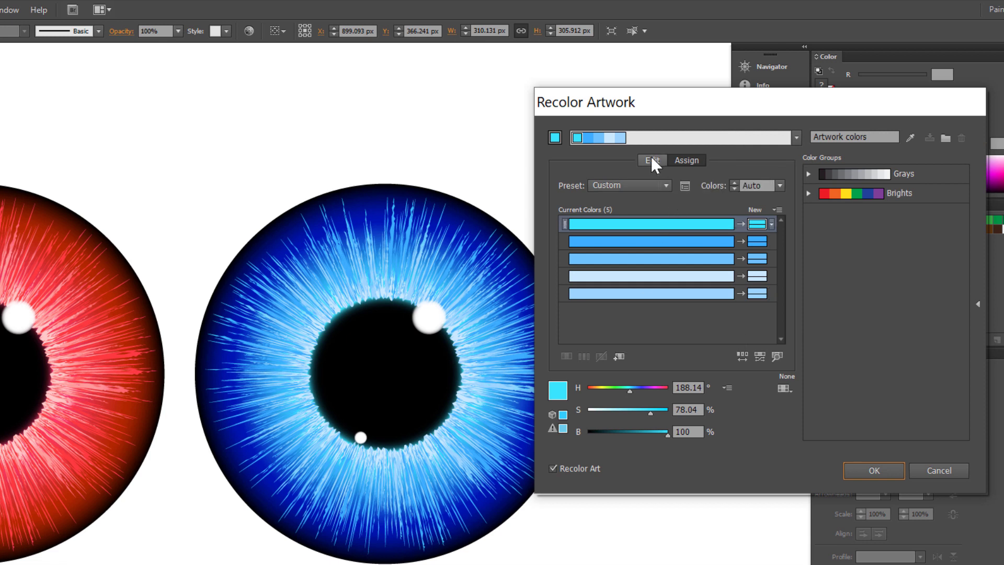
pyautogui.click(653, 159)
pyautogui.click(777, 356)
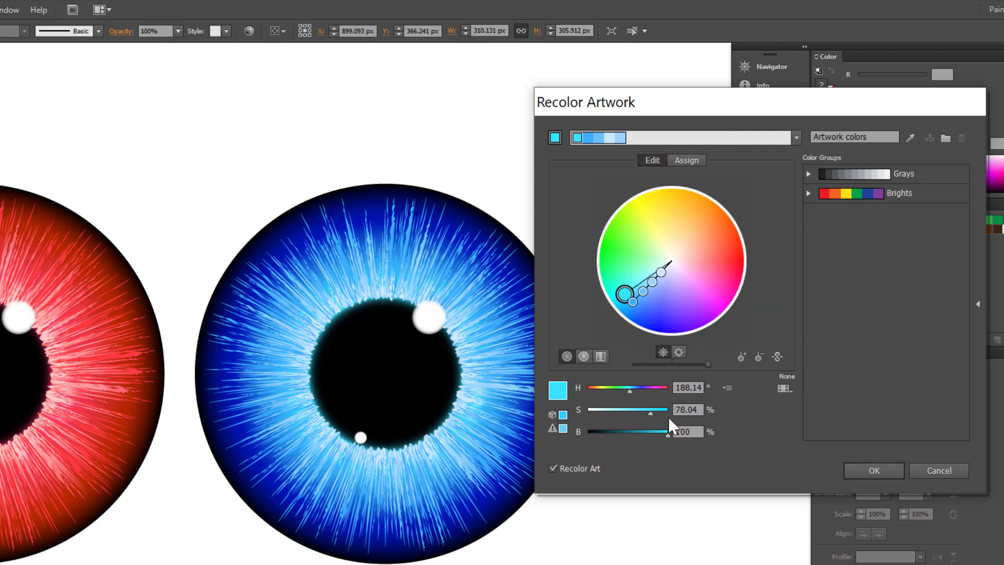
pyautogui.click(635, 390)
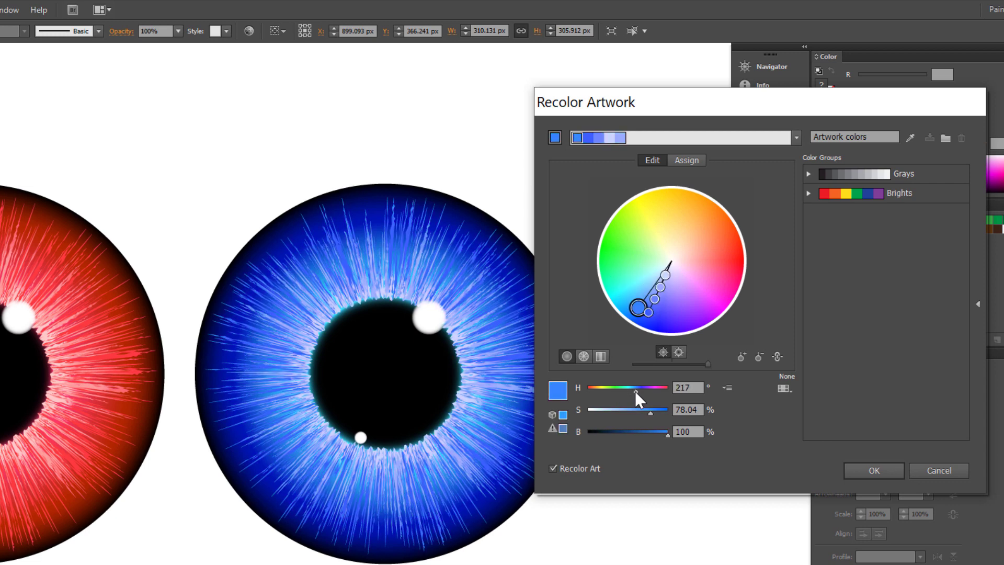
pyautogui.press('Down')
pyautogui.press('Down')
pyautogui.press('Down')
pyautogui.press('Up')
pyautogui.press('Up')
pyautogui.press('Up')
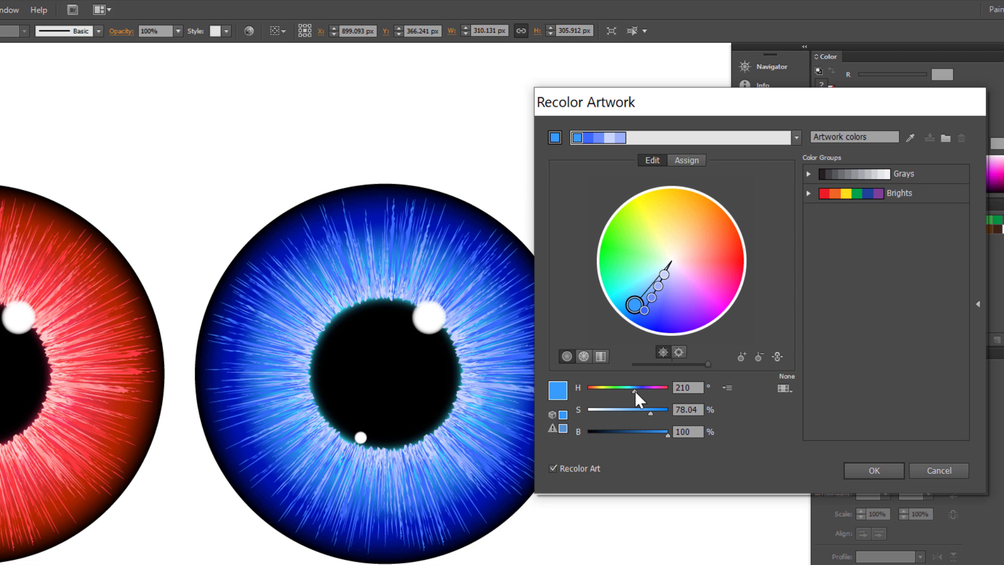
pyautogui.press('Up')
pyautogui.press('Up')
pyautogui.press('Up')
pyautogui.press('Down')
pyautogui.press('Down')
pyautogui.press('Down')
pyautogui.press('Up')
pyautogui.press('Up')
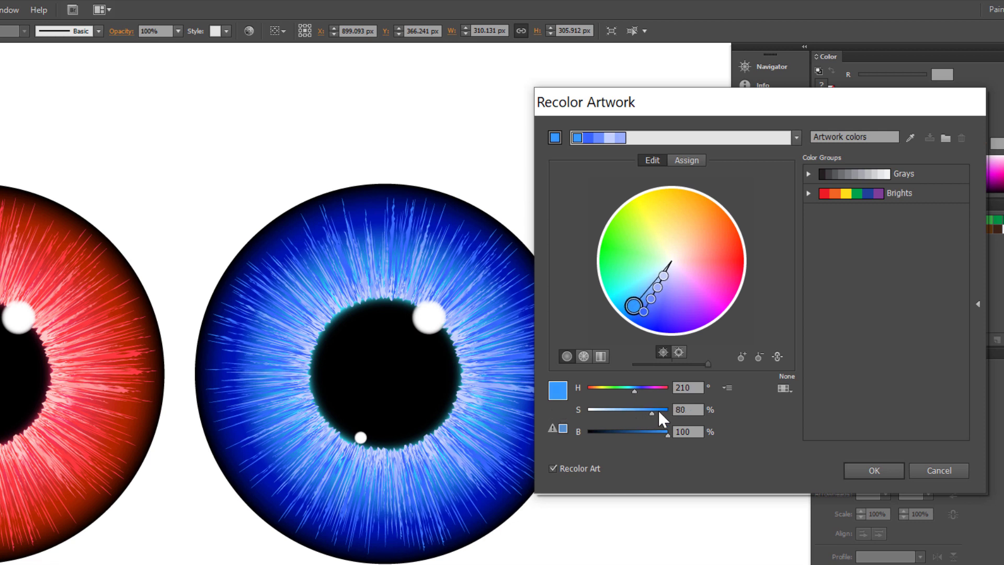
pyautogui.press('Up')
pyautogui.press('Up')
pyautogui.press('Up')
pyautogui.press('Up')
pyautogui.press('Up')
pyautogui.press('Up')
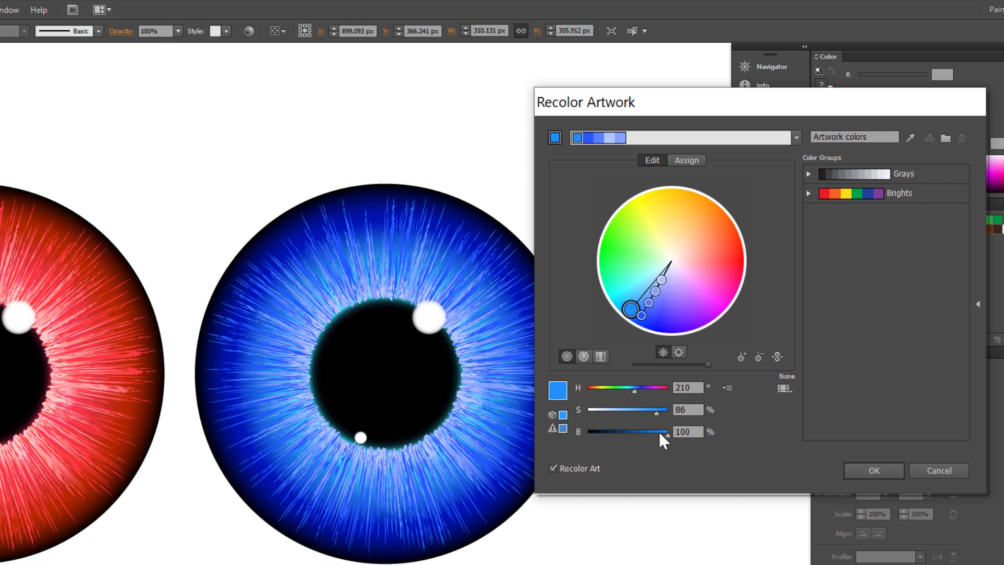
pyautogui.press('Down')
pyautogui.press('Down')
# Apply the deeper blue recolour, zoom out to all three eyes, and return to the Selection tool.
pyautogui.click(874, 470)
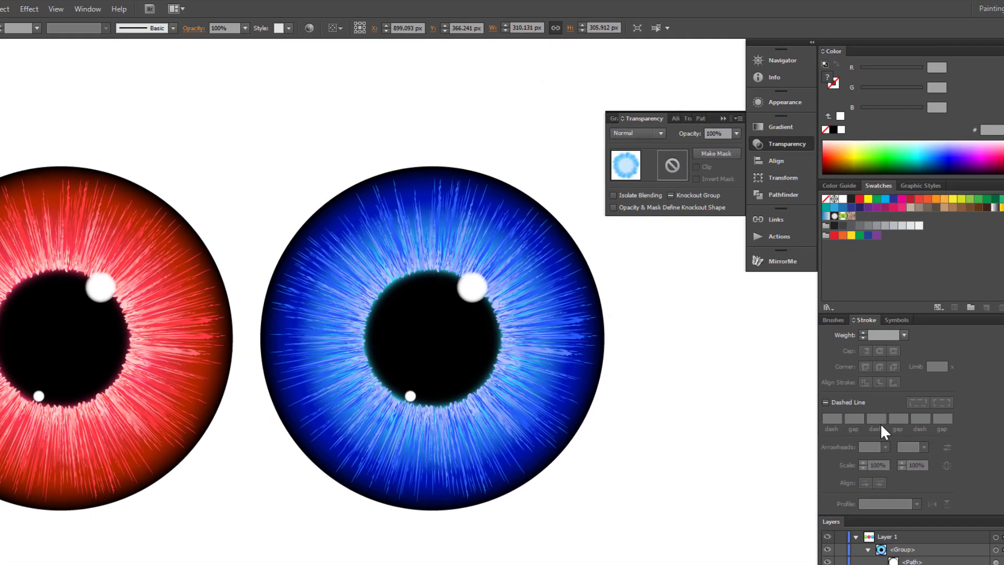
pyautogui.click(28, 274)
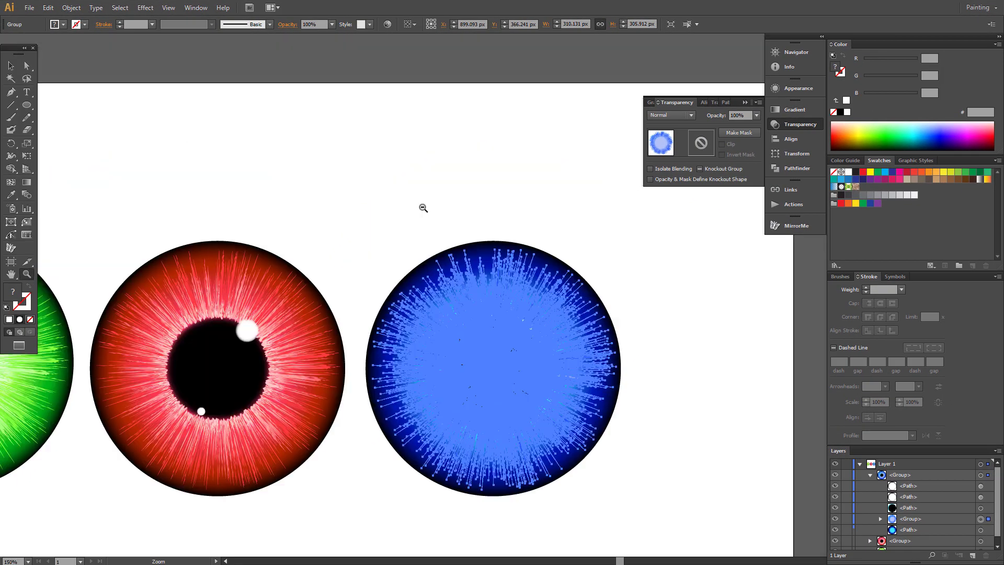
pyautogui.keyDown('alt'); pyautogui.click(498, 208); pyautogui.keyUp('alt')
pyautogui.keyDown('alt'); pyautogui.click(409, 247); pyautogui.keyUp('alt')
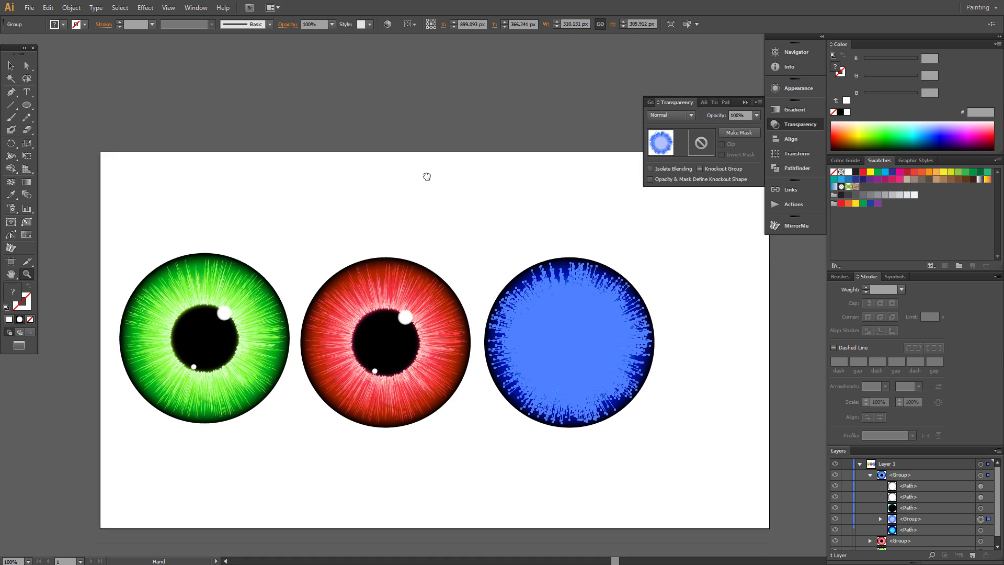
pyautogui.press('v')
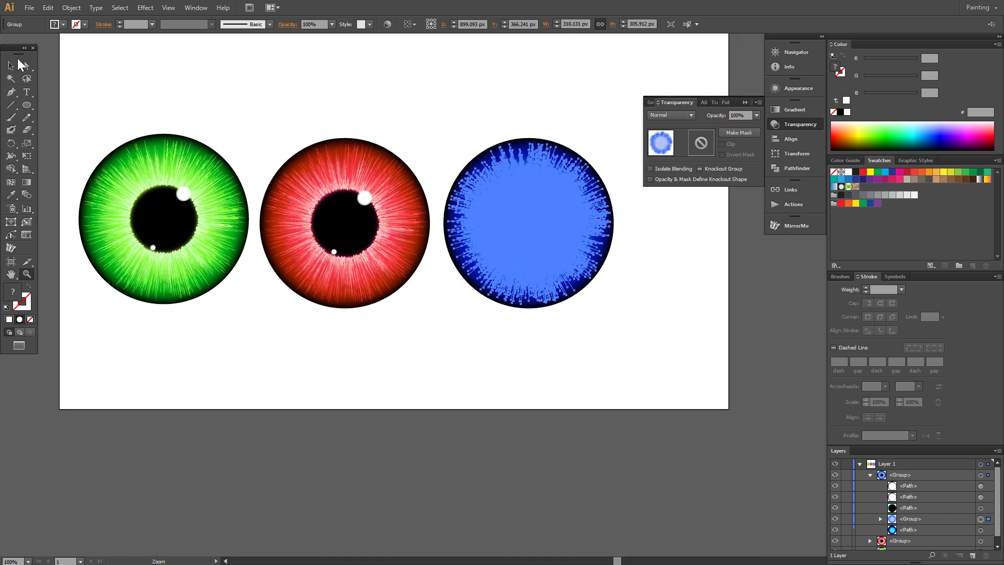